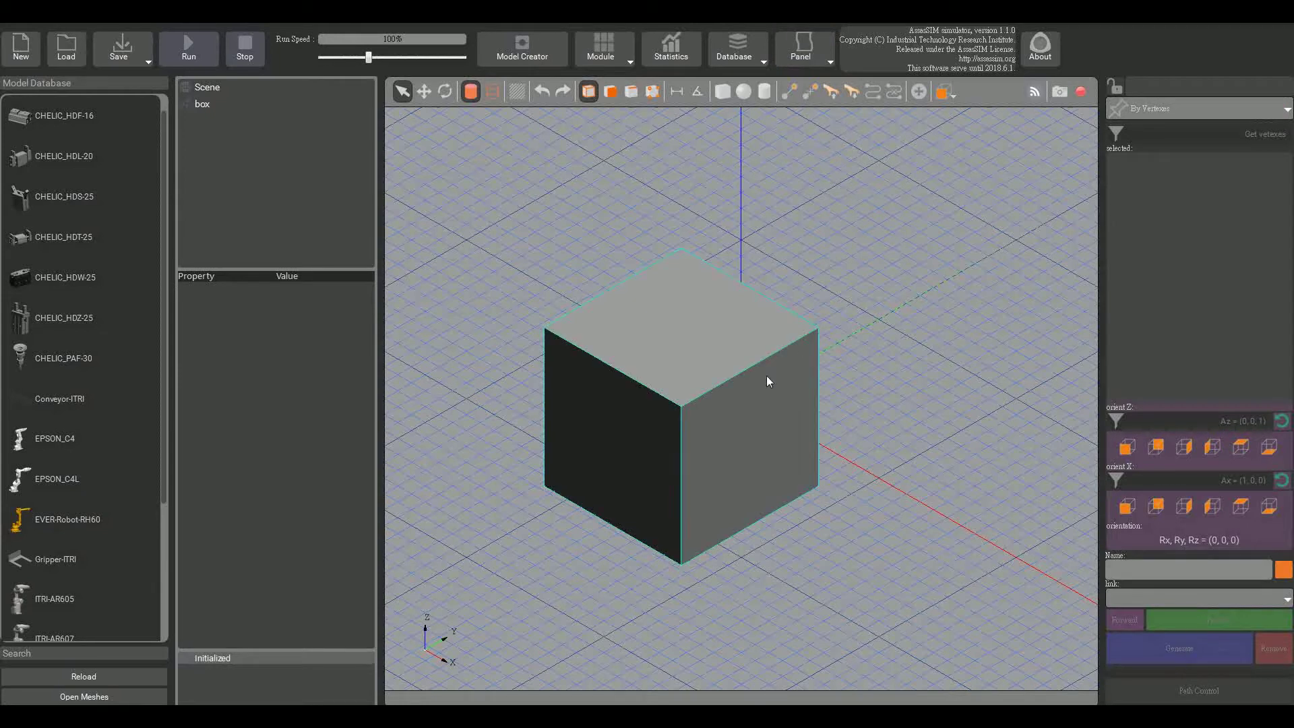
Choose the By Vertexes path method and load three corner vertices of the box's +X face as path points.
click(1230, 115)
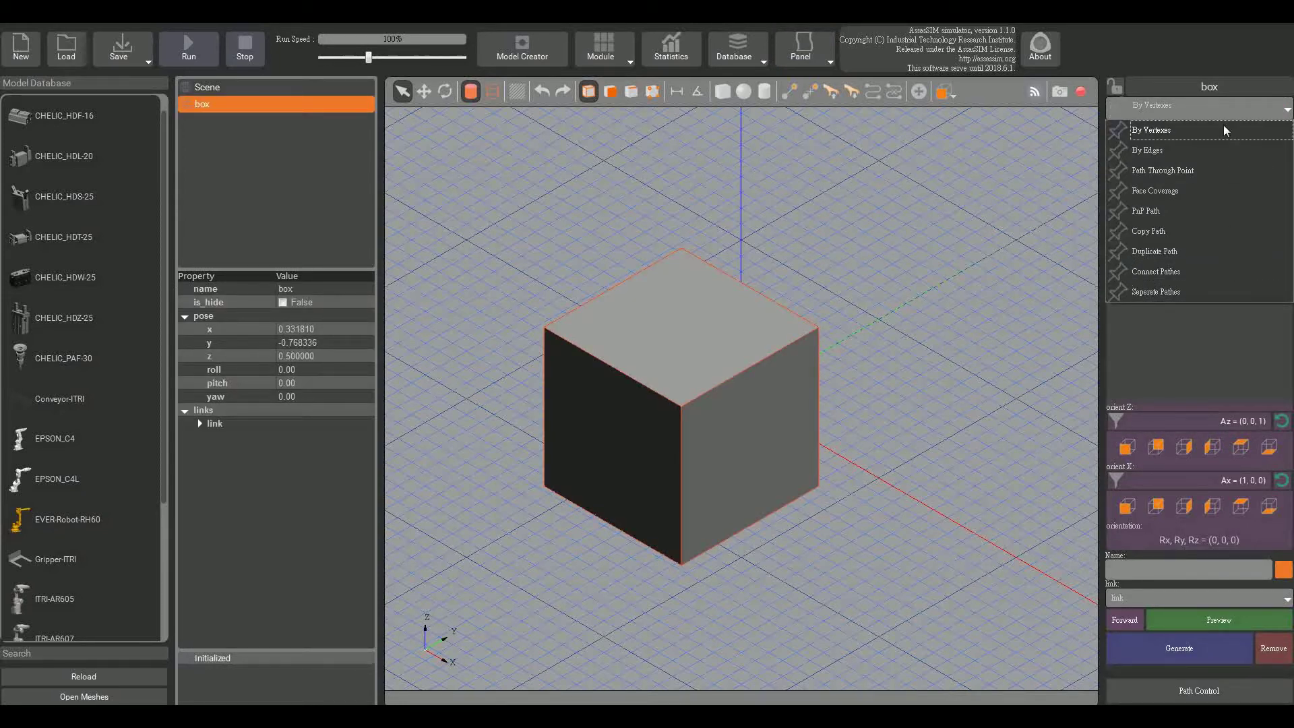
click(1223, 130)
click(830, 228)
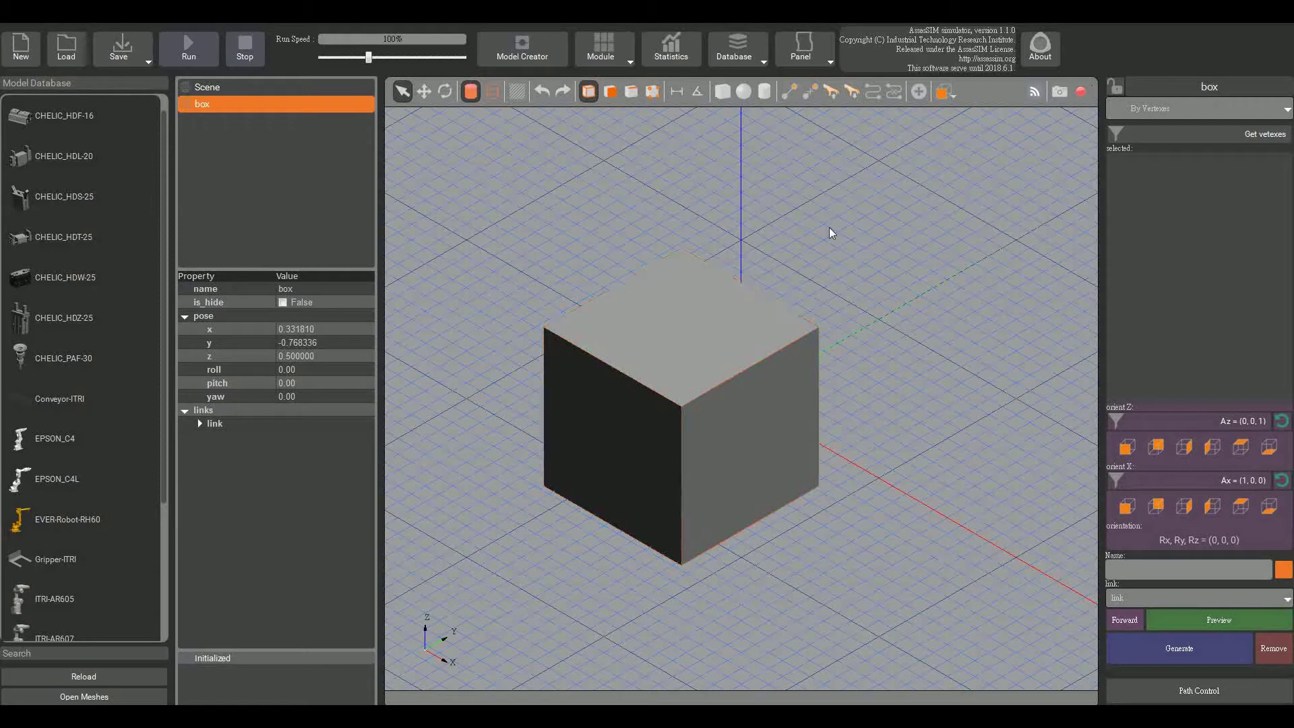
click(653, 91)
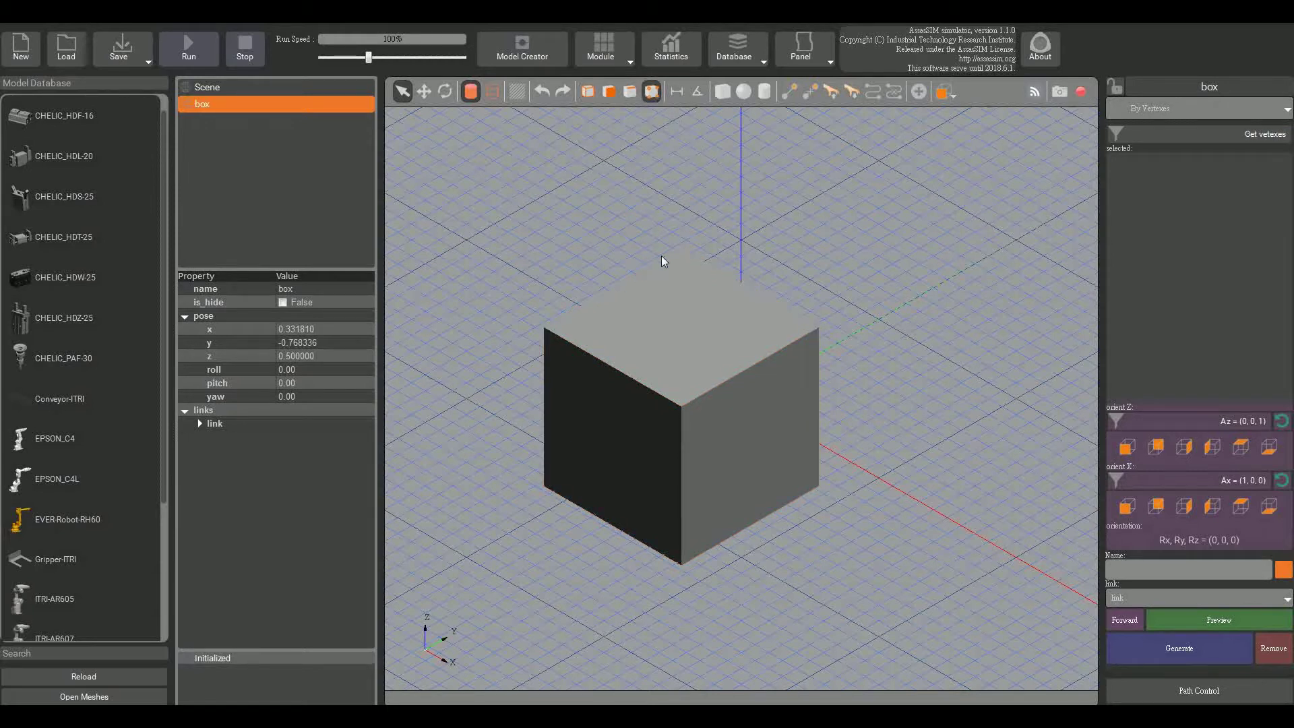
click(682, 408)
click(1179, 138)
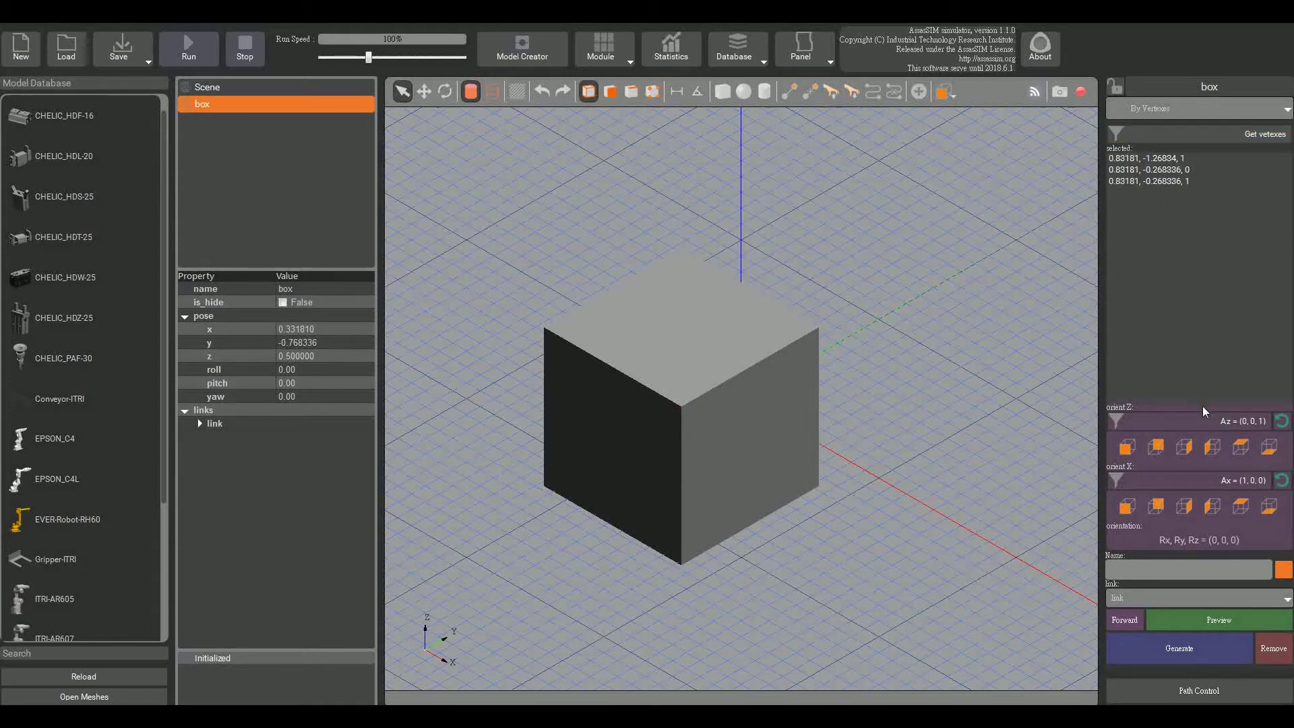
Set the path's Z orientation from the box's top face and its X orientation to (0, 1, 0).
click(1149, 447)
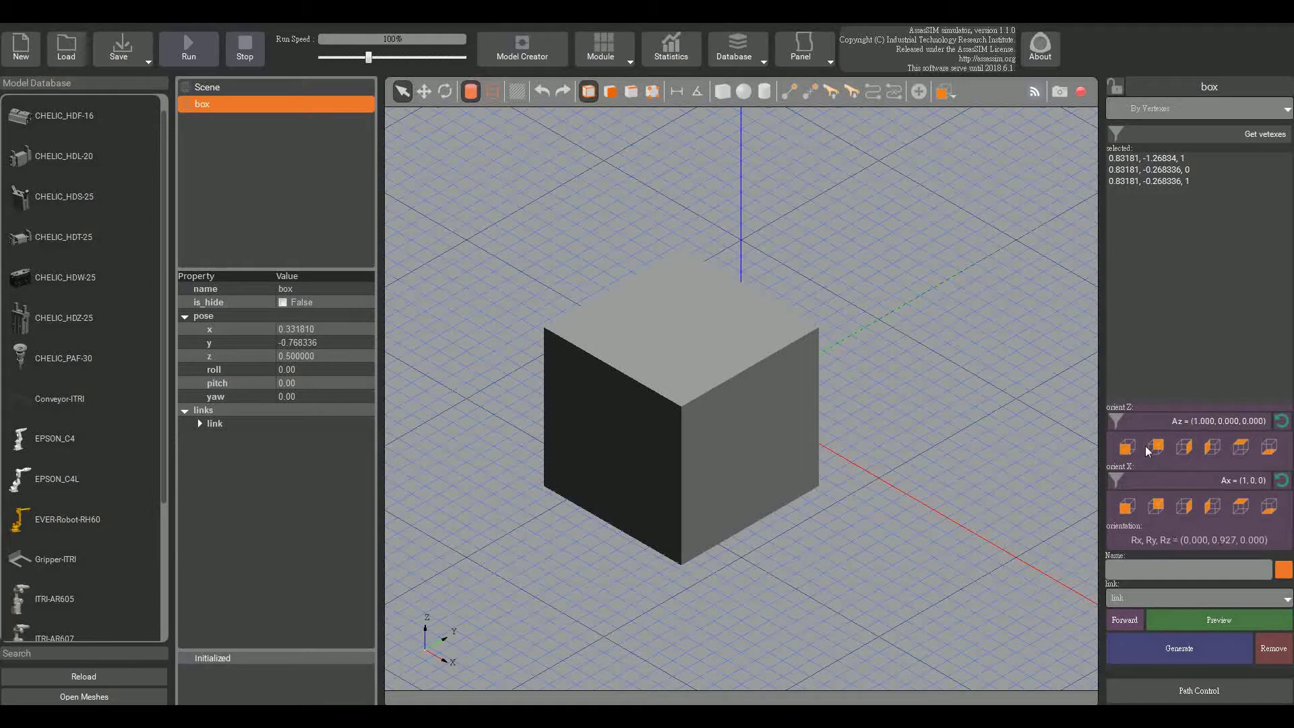
click(1157, 448)
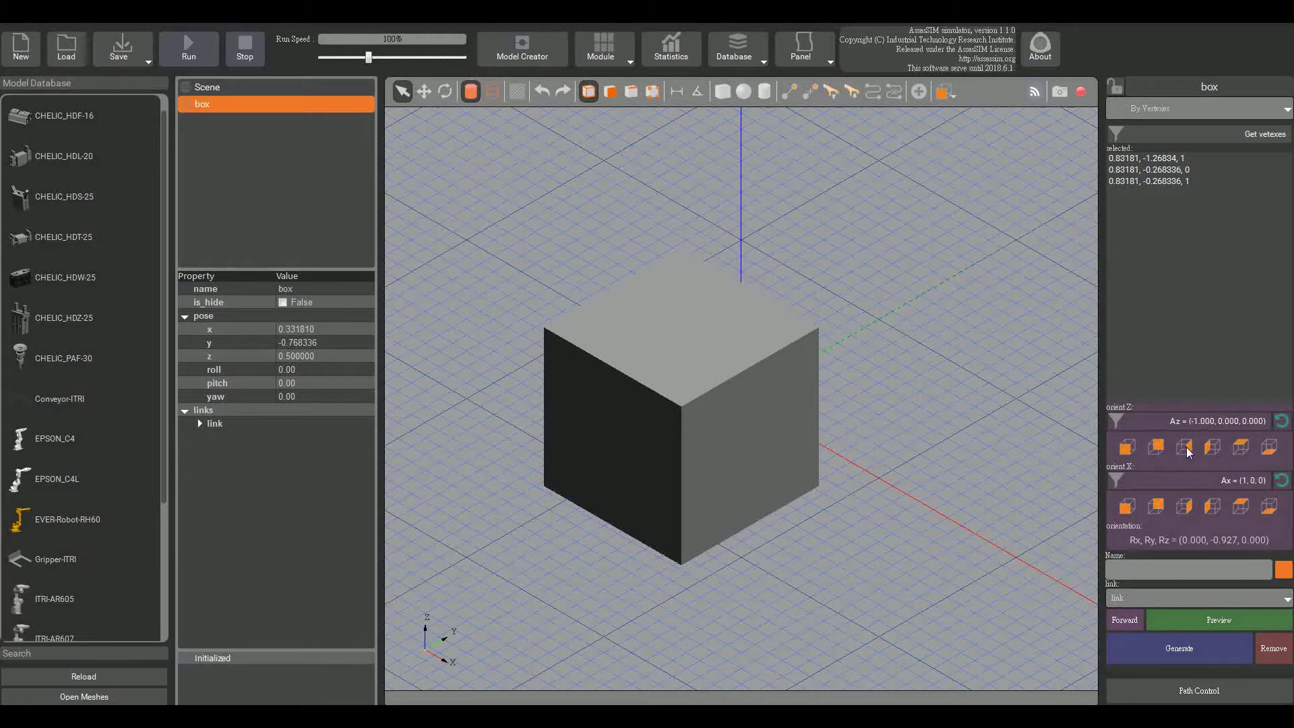
click(1160, 508)
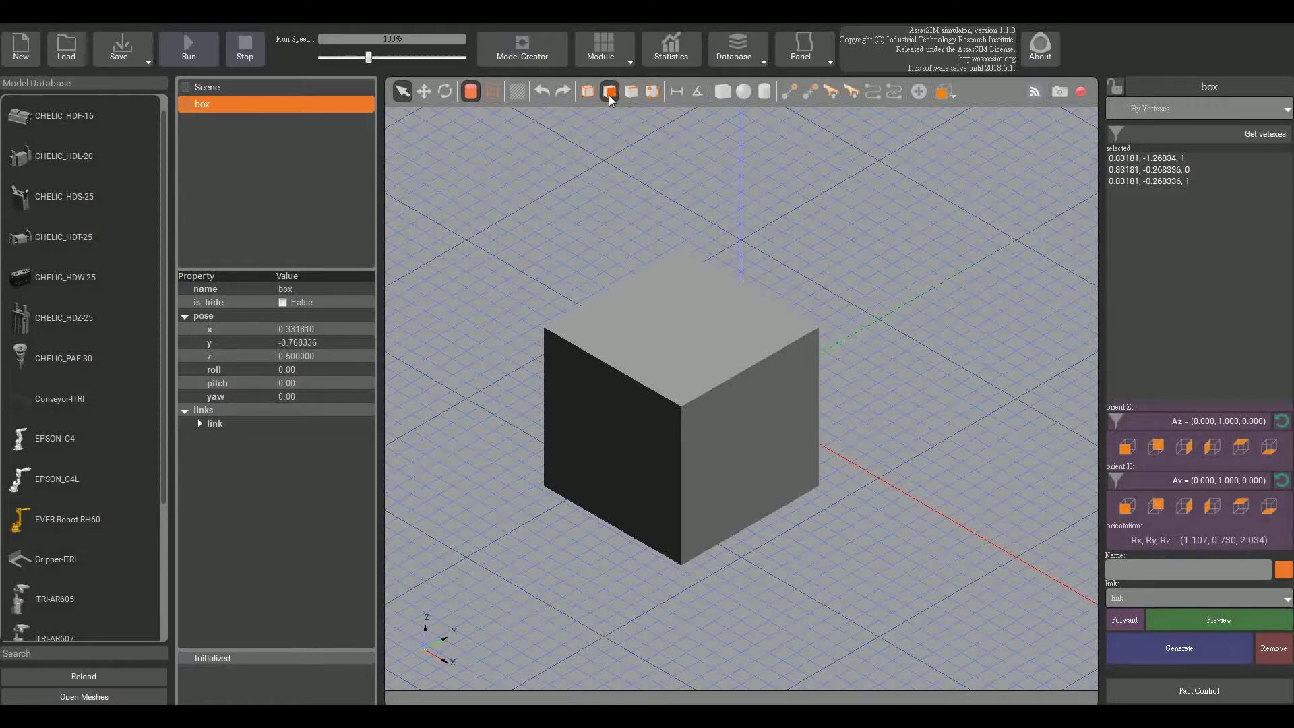
click(732, 350)
click(1189, 421)
Preview the vertex path under the name p1 and generate it with its direction set to Inverse.
click(1218, 623)
middle_drag(930, 507, 876, 532)
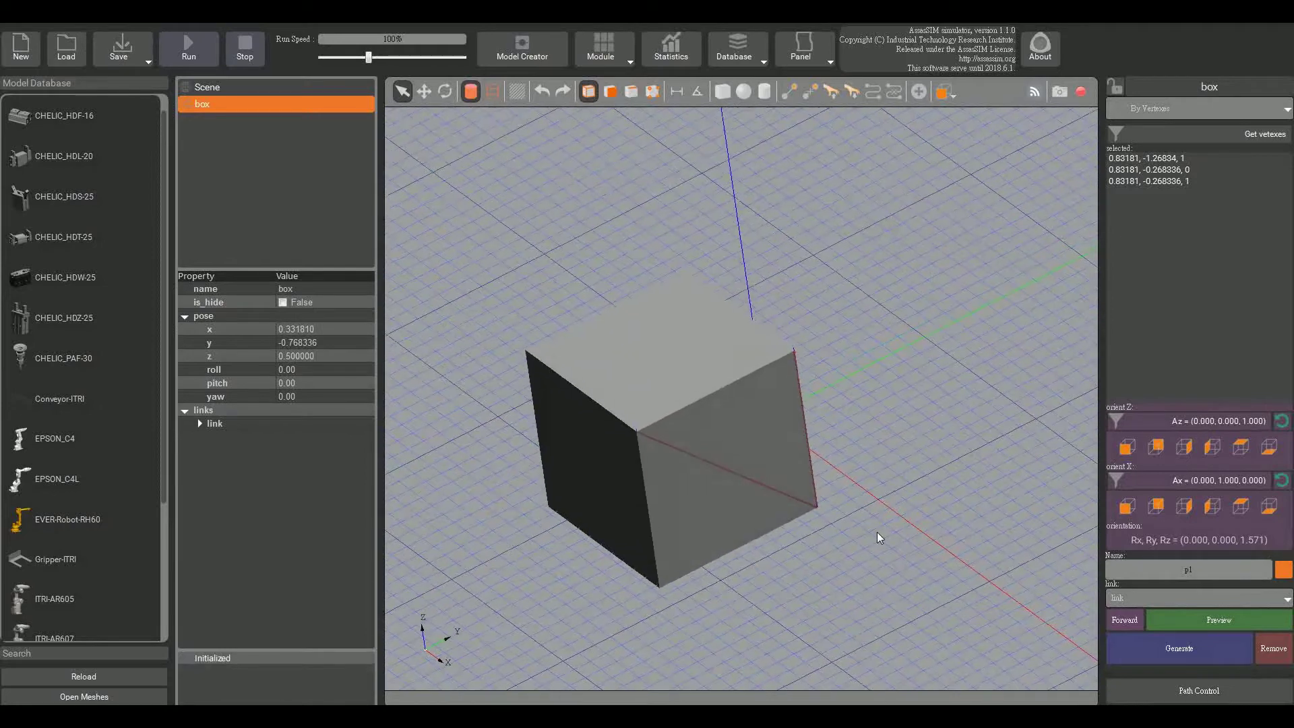
scroll(877, 522, up, 5)
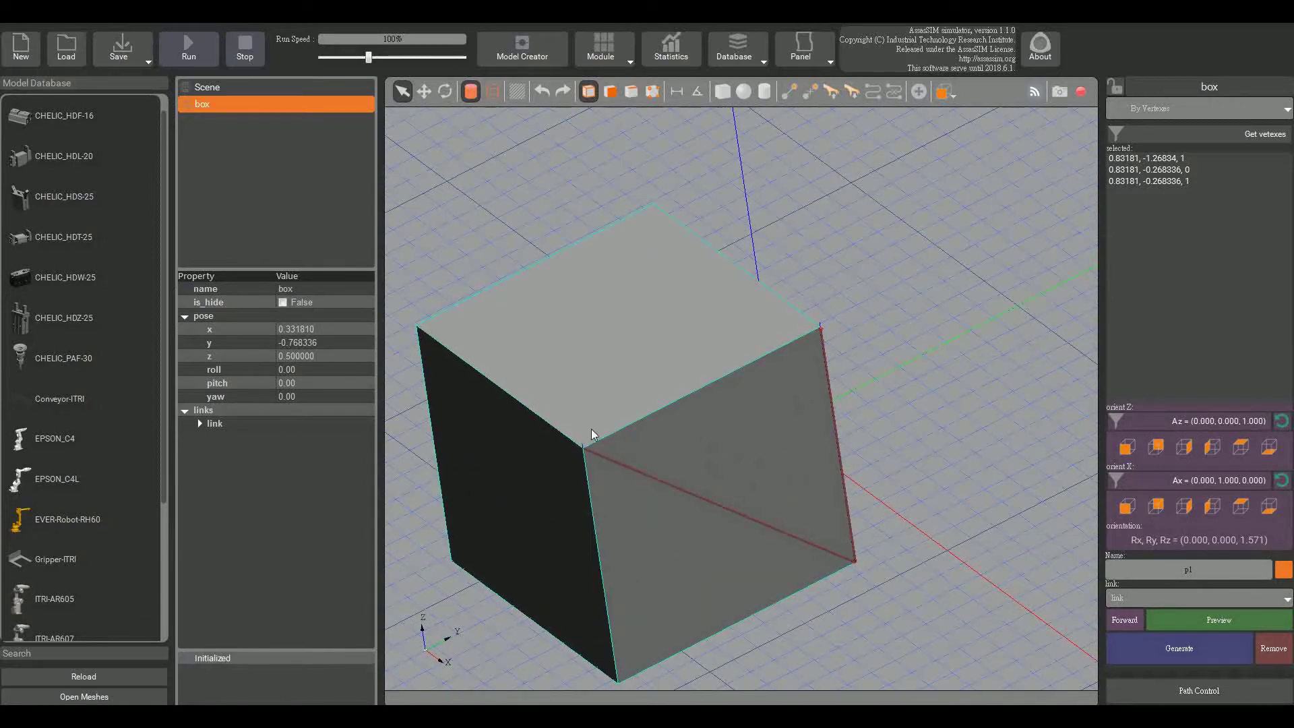
scroll(916, 512, up, 5)
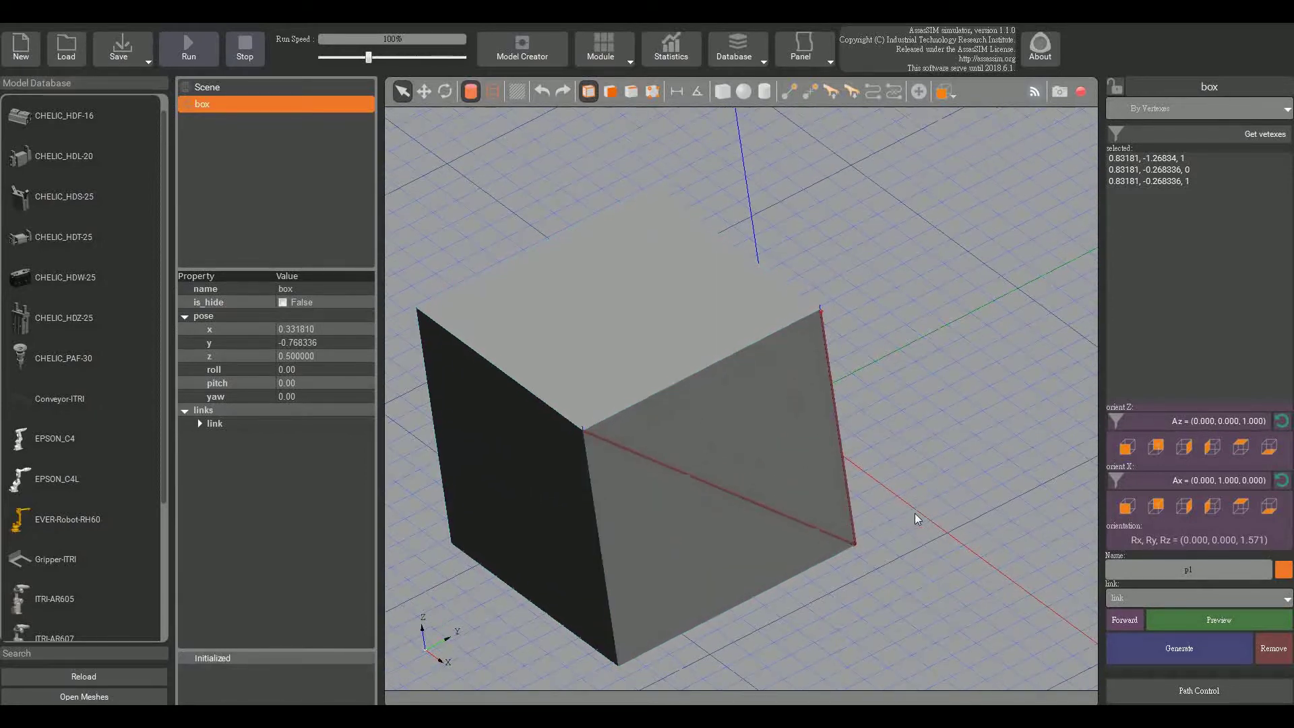
middle_drag(930, 421, 921, 403)
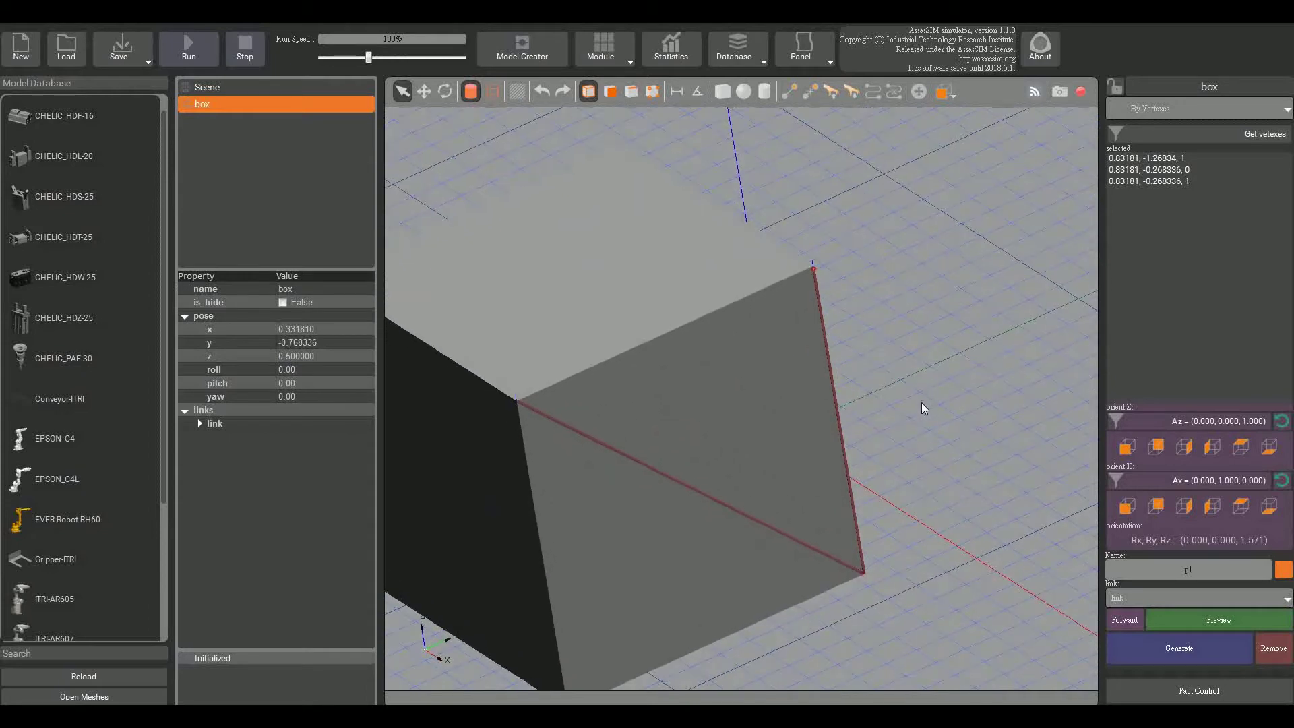
click(1123, 620)
click(1182, 658)
mouse_move(939, 487)
middle_down()
mouse_move(948, 511)
mouse_move(959, 482)
middle_up()
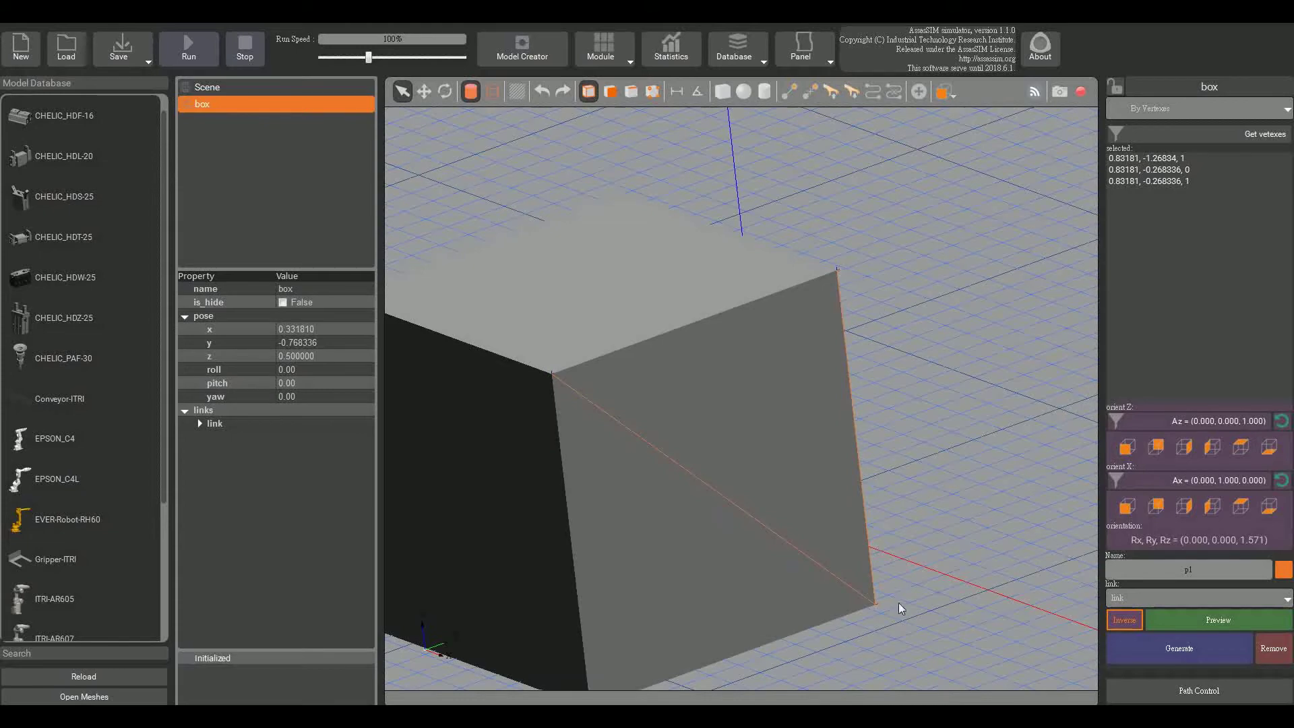
Move the box straight up along the Z axis by about 0.76.
scroll(944, 439, down, 5)
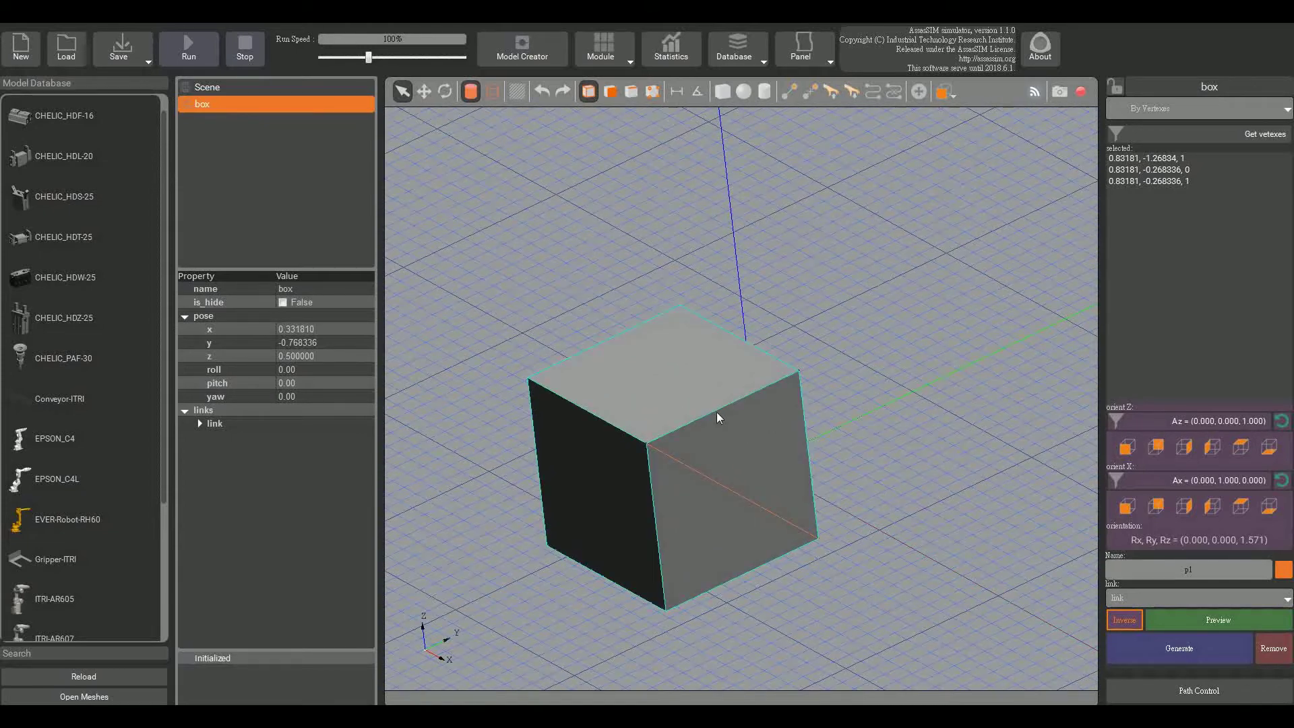
click(423, 91)
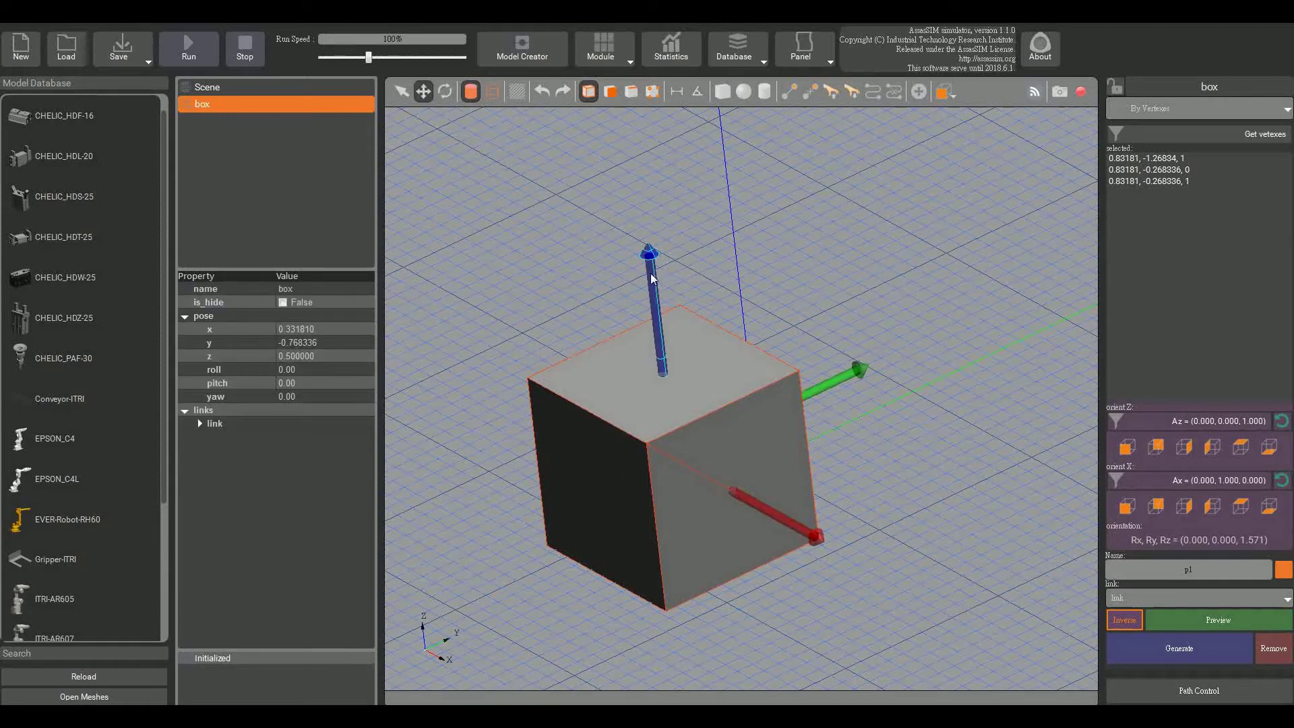
drag(650, 273, 639, 144)
click(402, 90)
middle_drag(481, 426, 516, 351)
middle_drag(679, 522, 662, 455)
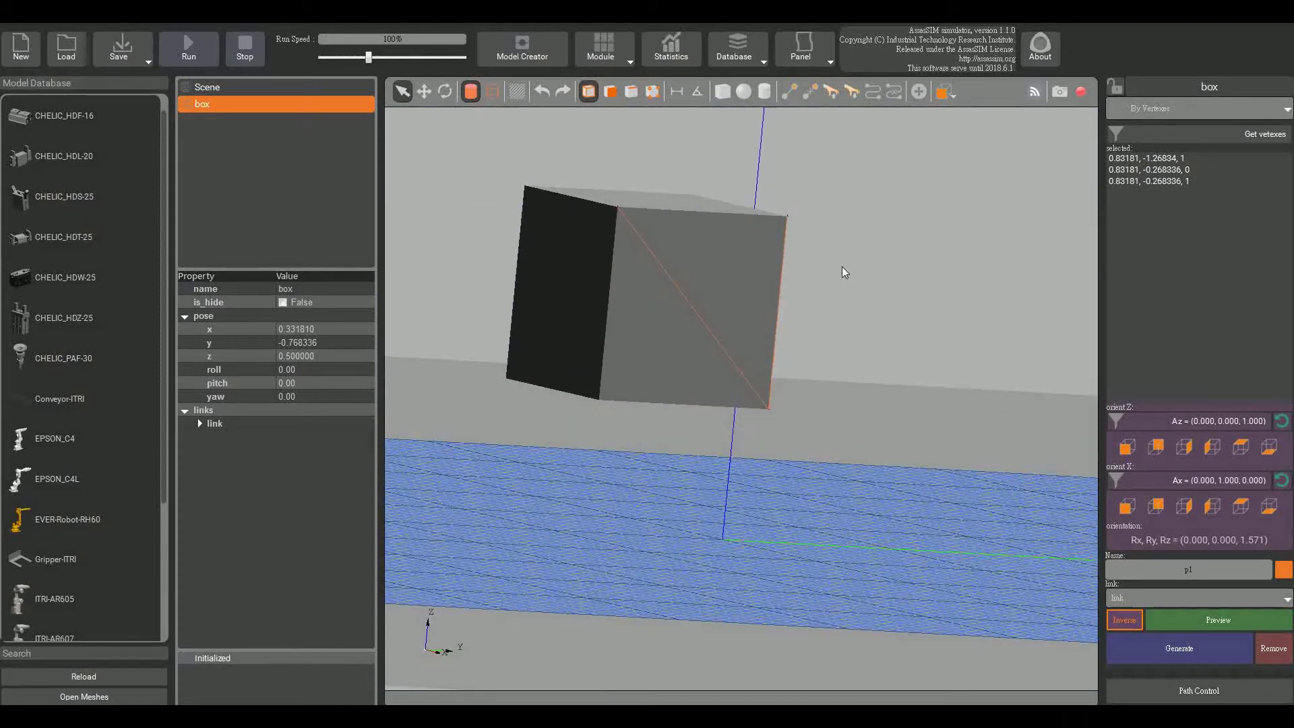
middle_drag(798, 492, 771, 570)
scroll(843, 514, up, 2)
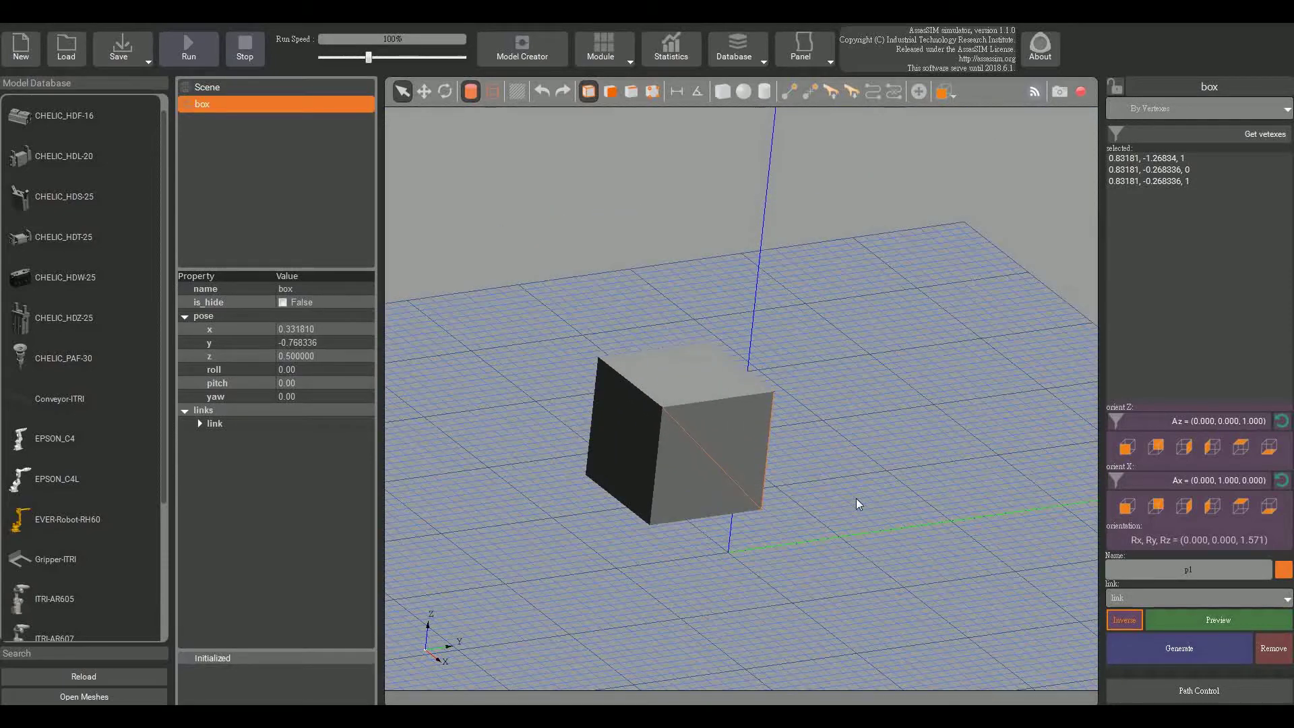
scroll(857, 499, up, 2)
middle_drag(857, 499, 872, 435)
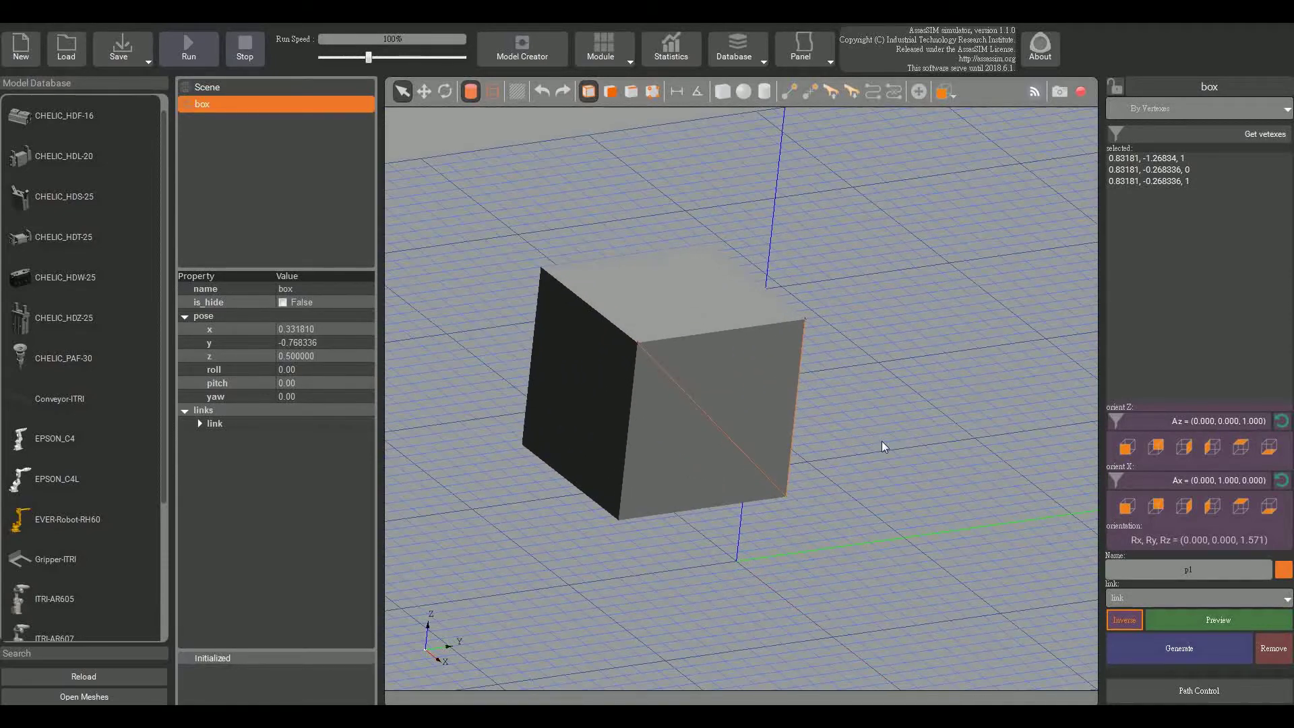
Switch to the By Edges path method, load the box's front vertical edge as path points, and name the path p2.
click(1173, 109)
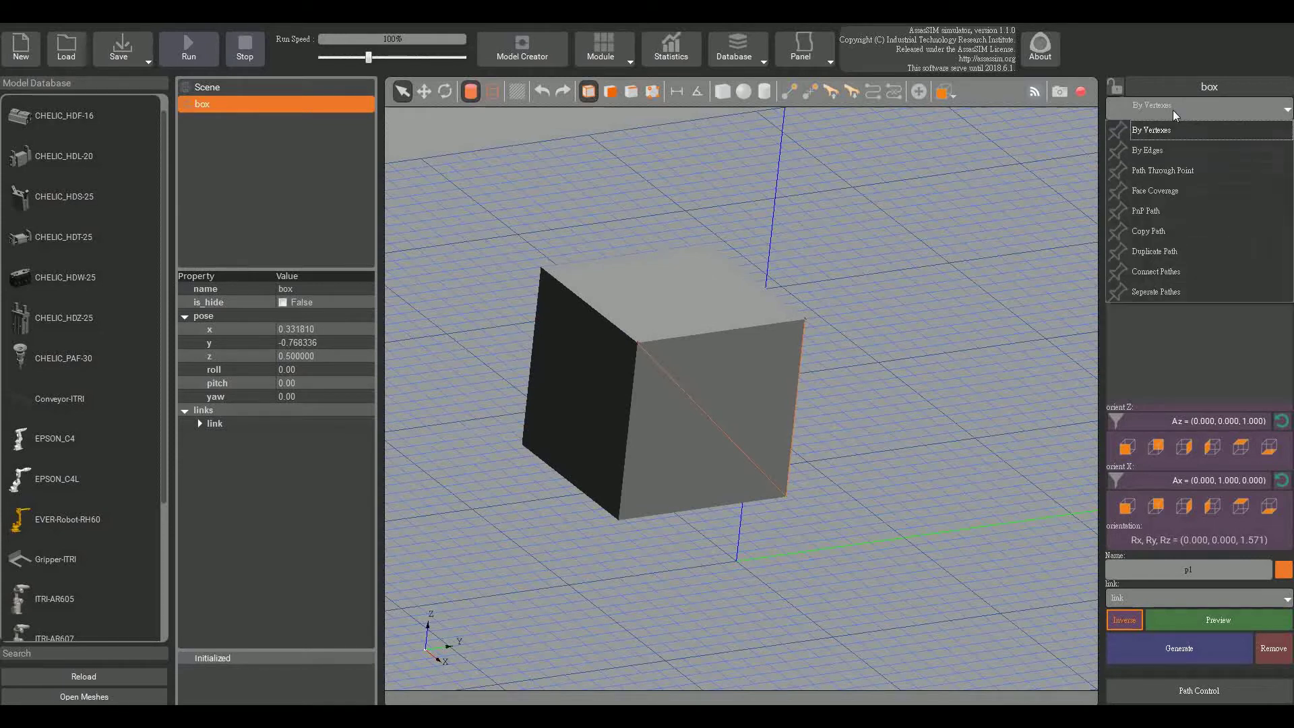
click(1174, 158)
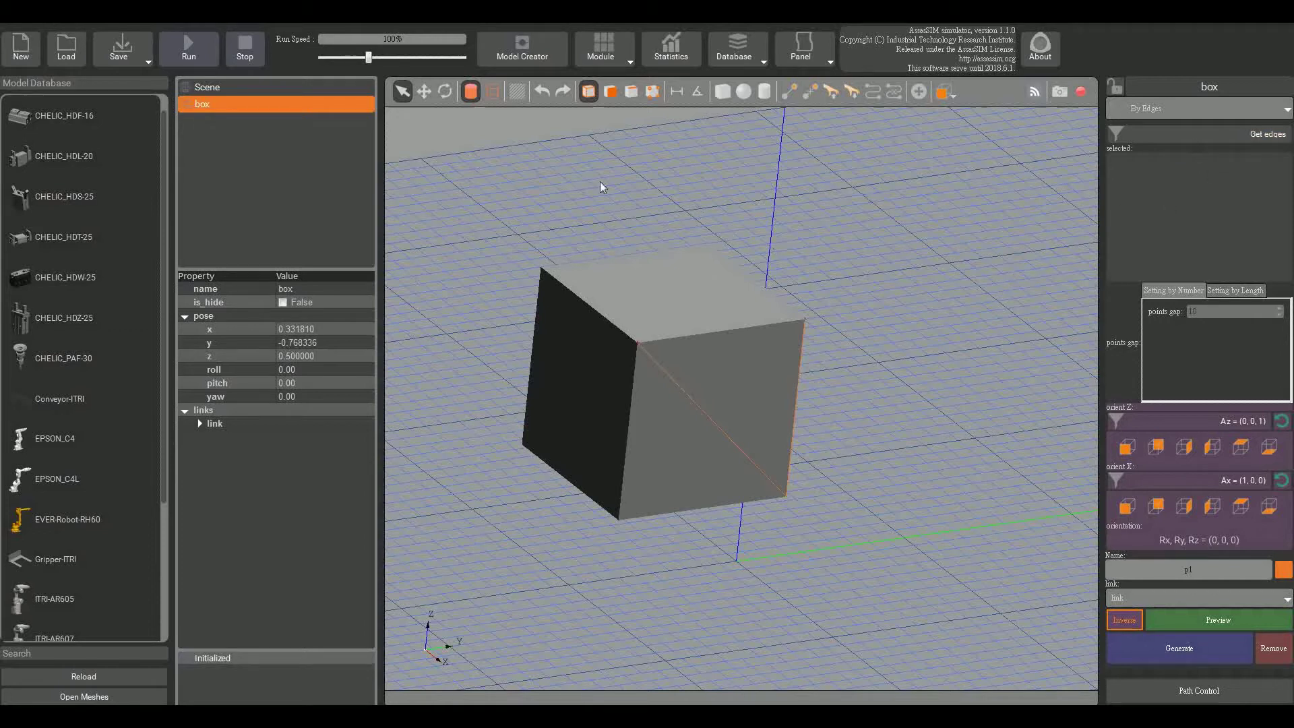
click(636, 94)
click(630, 414)
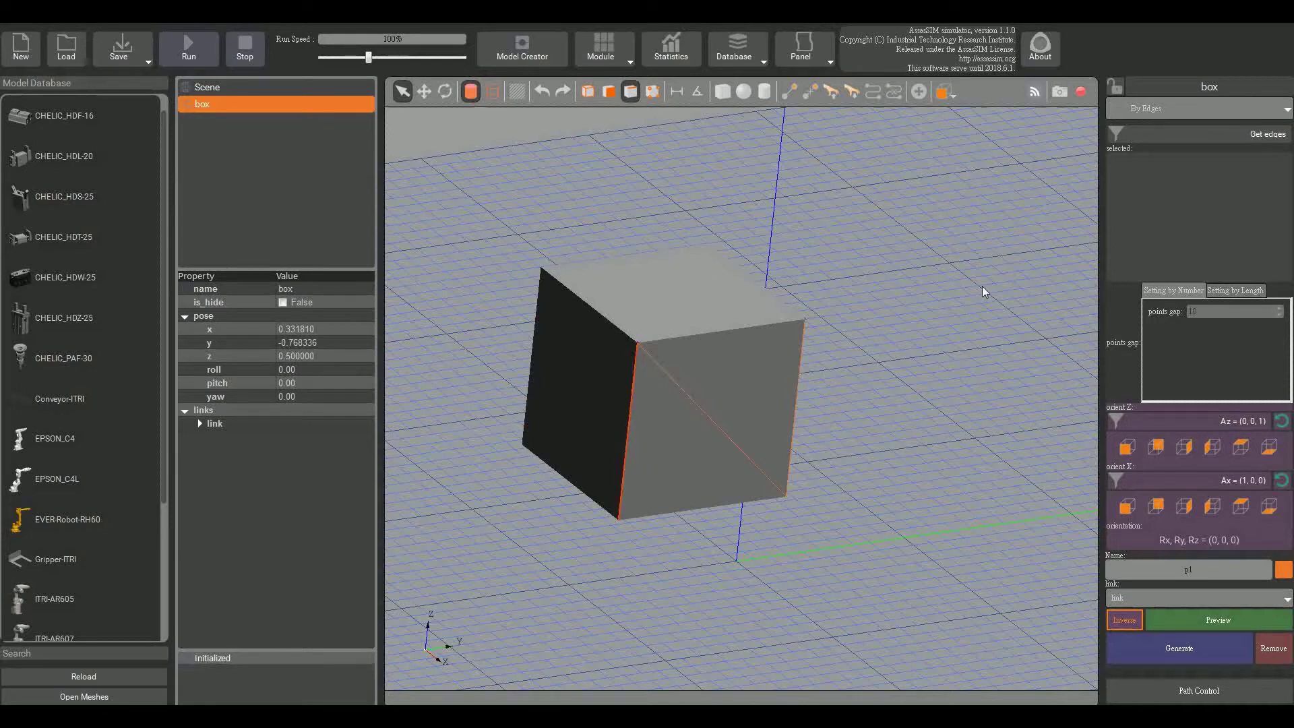
click(1207, 137)
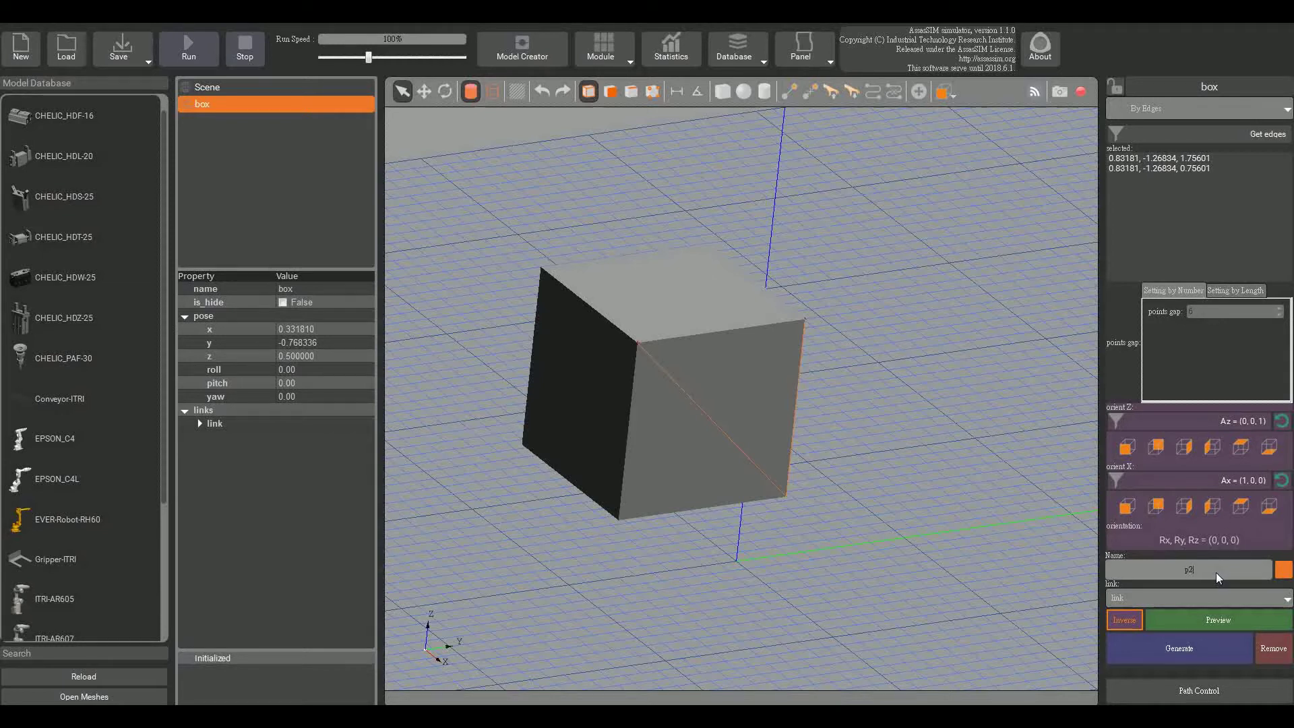
Orient path p2 with Z along (0, -1, 0) and X along (0, 0, -1), and preview it.
click(1213, 447)
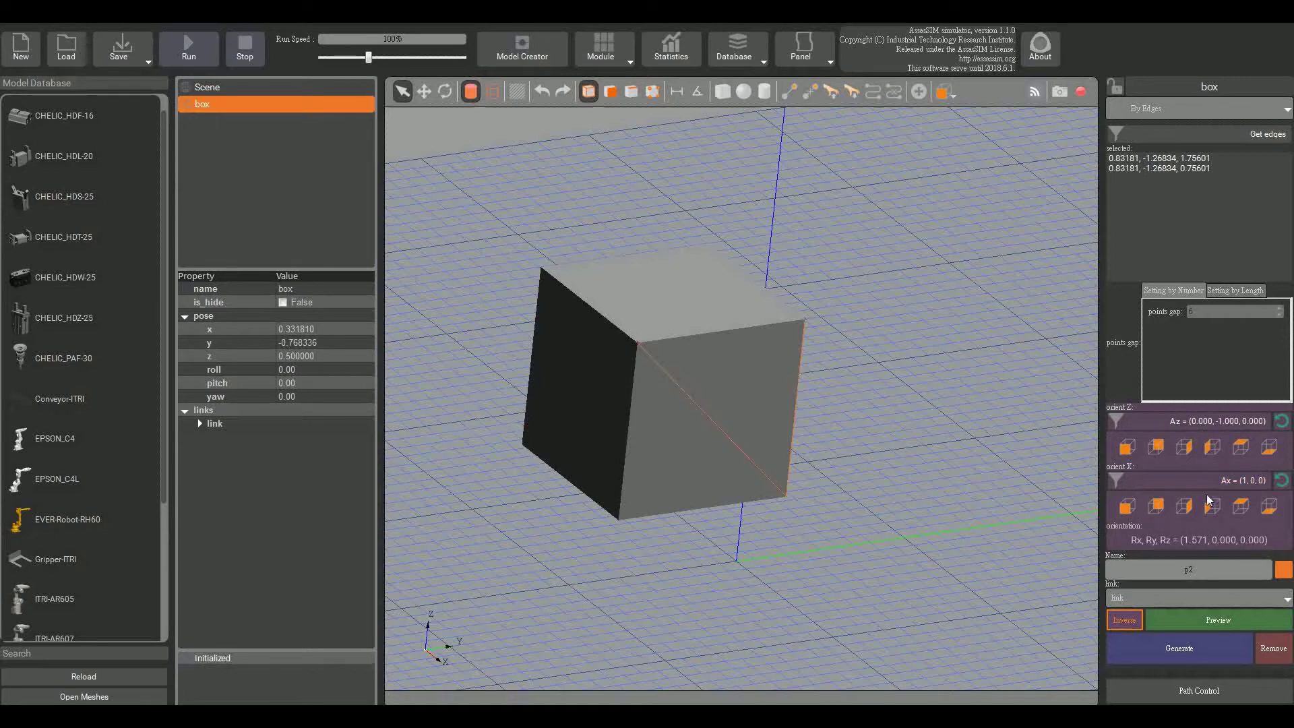
click(1267, 507)
middle_drag(942, 545, 1009, 596)
scroll(1005, 592, up, 4)
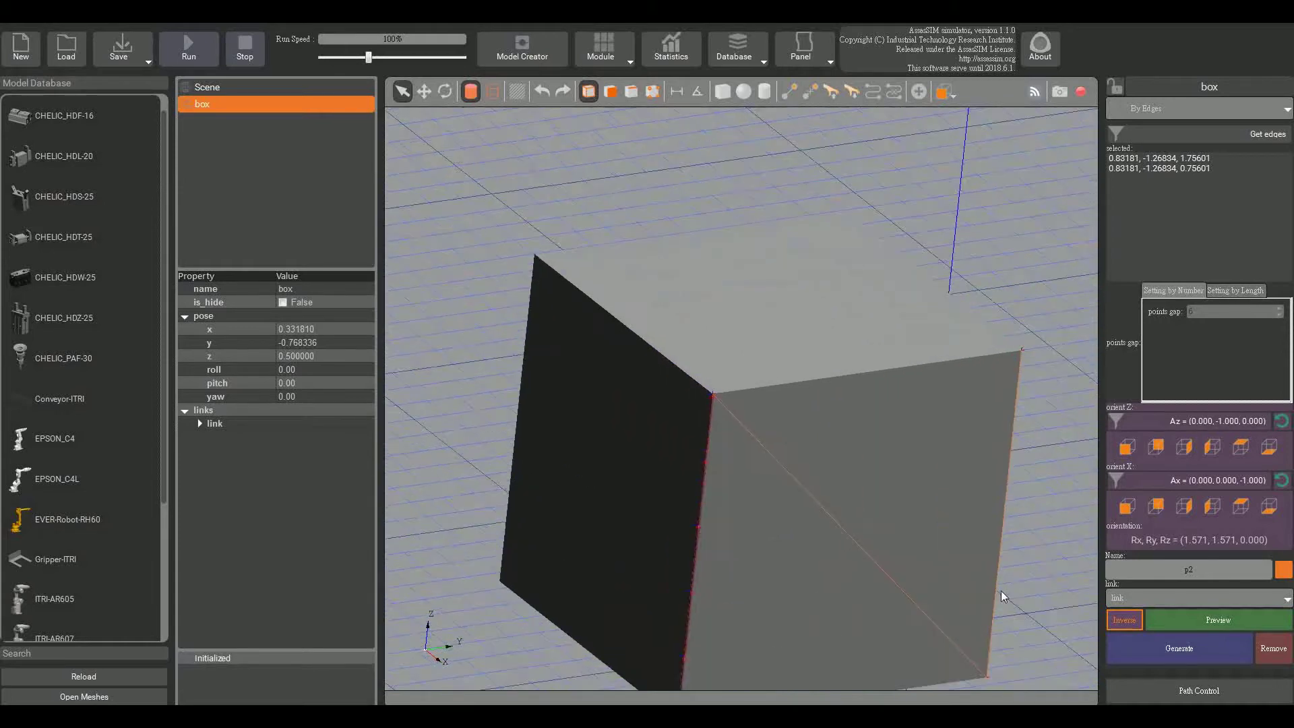
middle_drag(411, 407, 430, 261)
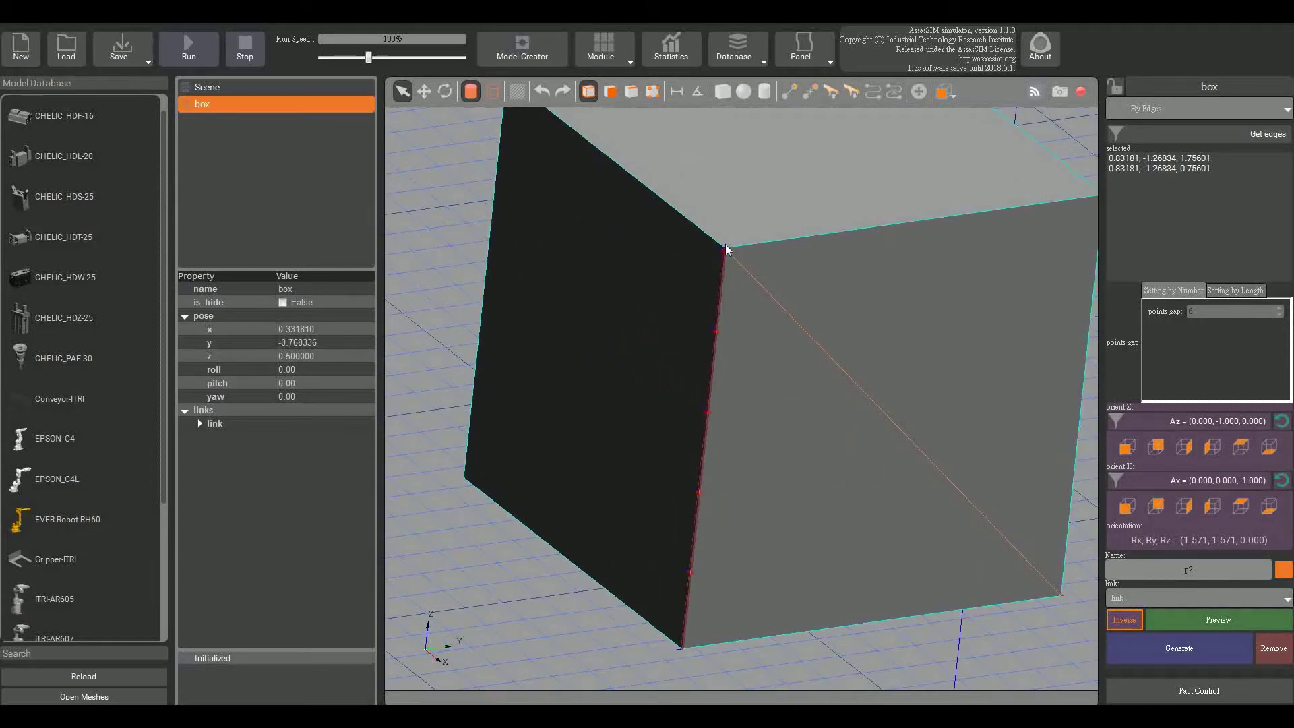
Set the direction of path p2 to Forward and preview it again.
click(1124, 620)
click(1207, 620)
middle_drag(555, 619, 559, 595)
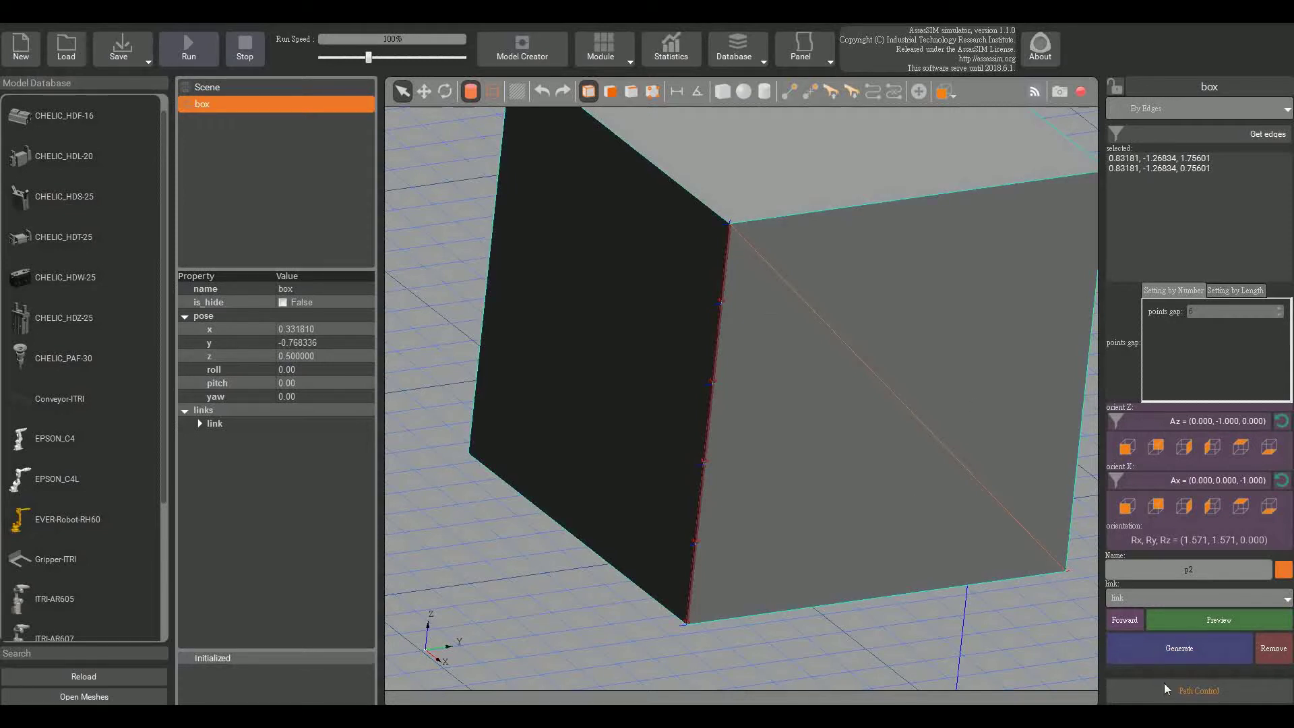
Change the color of path p2 to light pink (#ffaaff) and generate the path.
click(1283, 571)
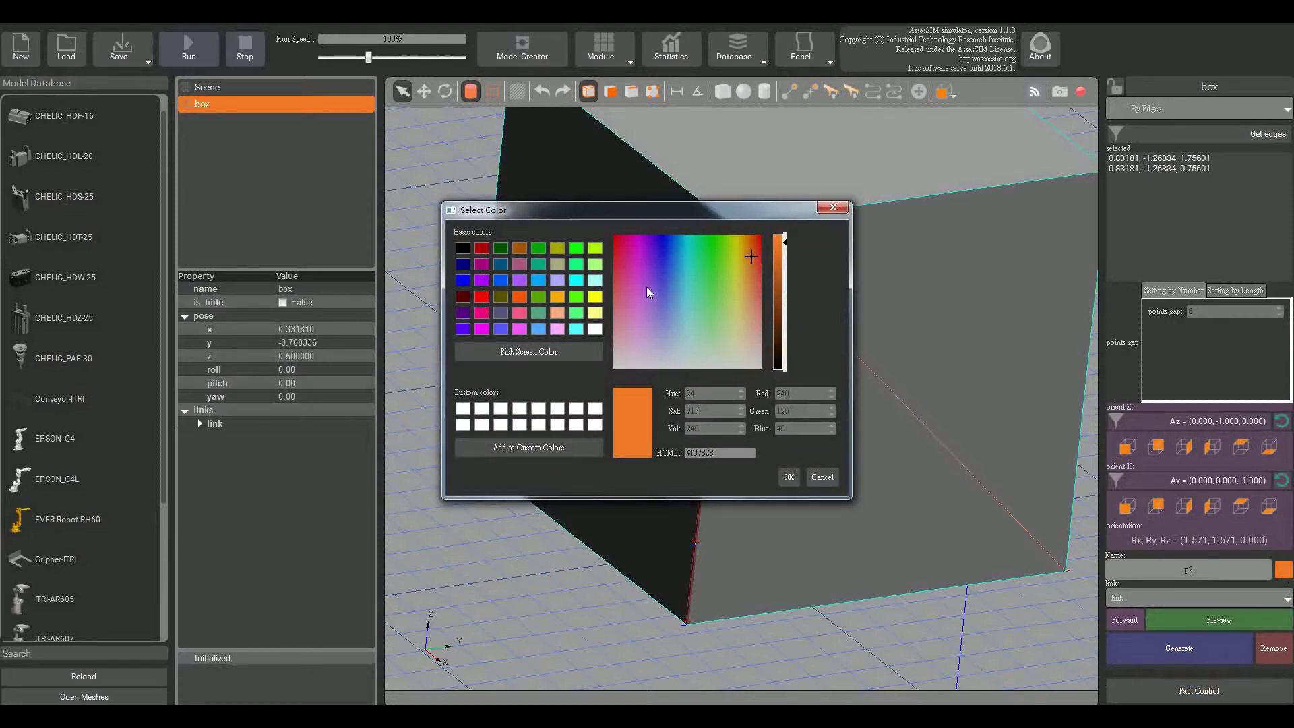
click(666, 240)
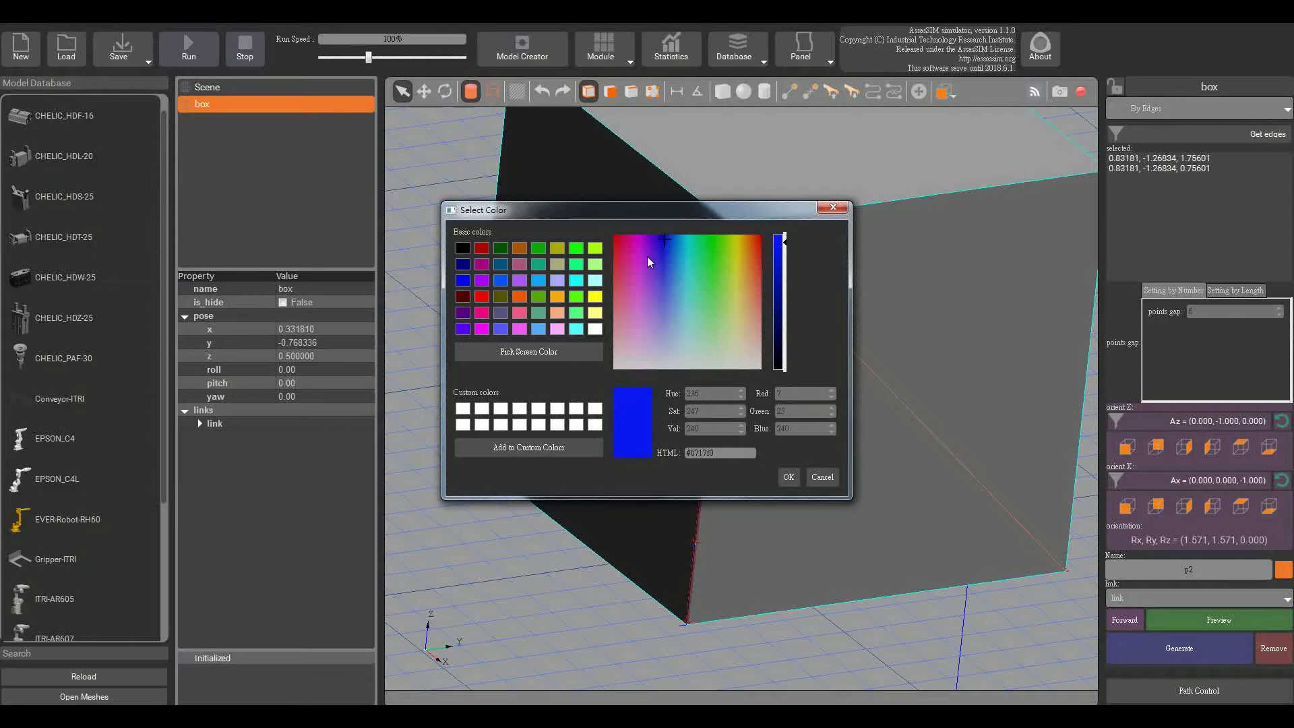
click(557, 330)
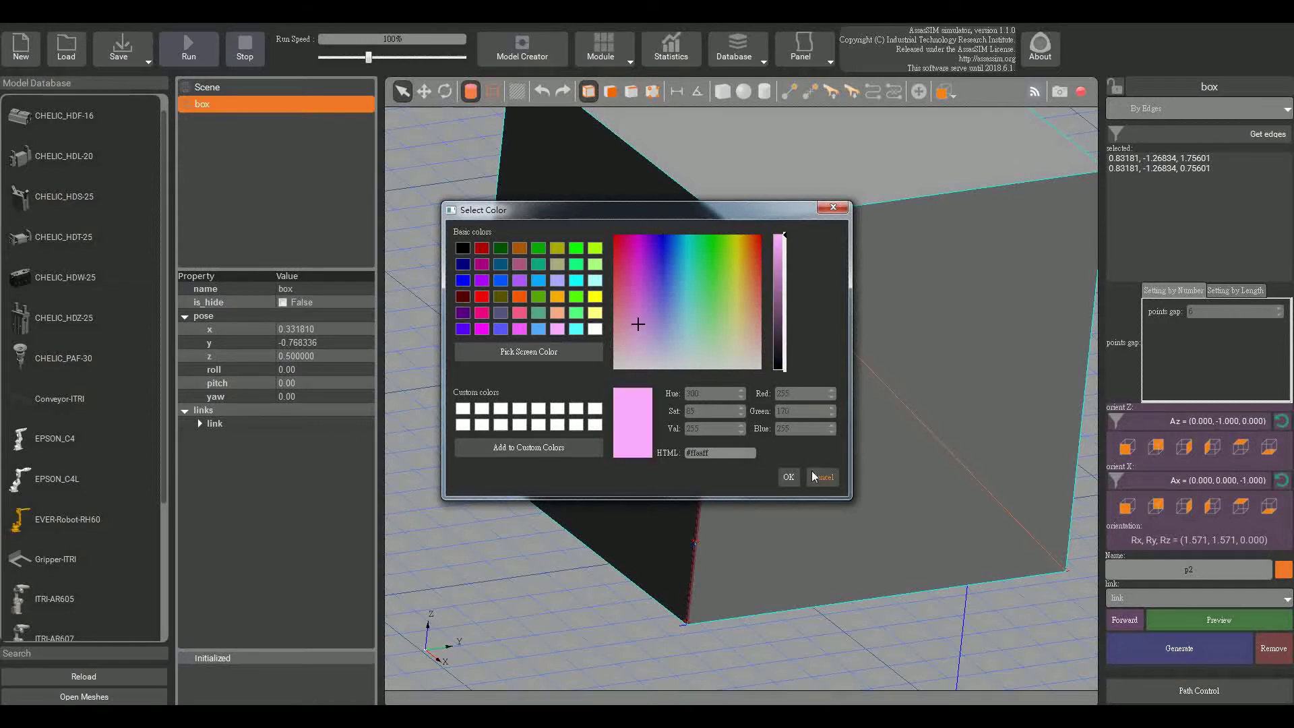
click(789, 476)
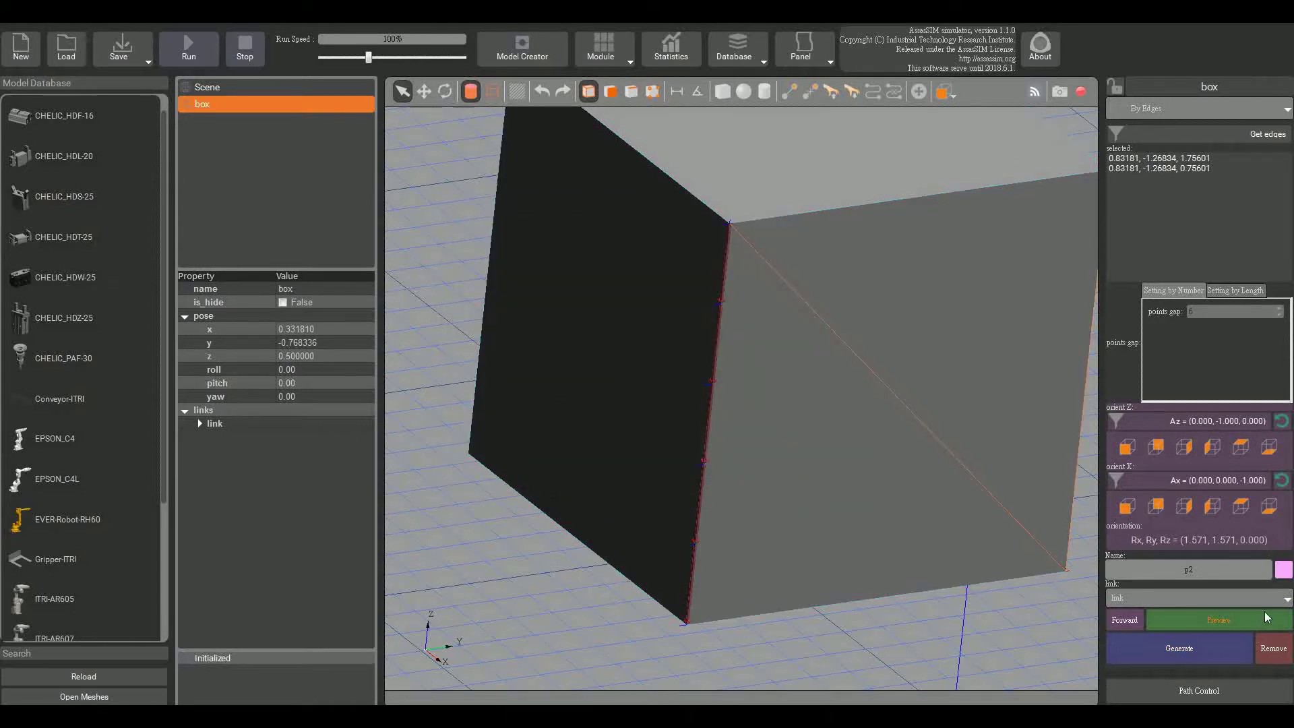
click(1204, 641)
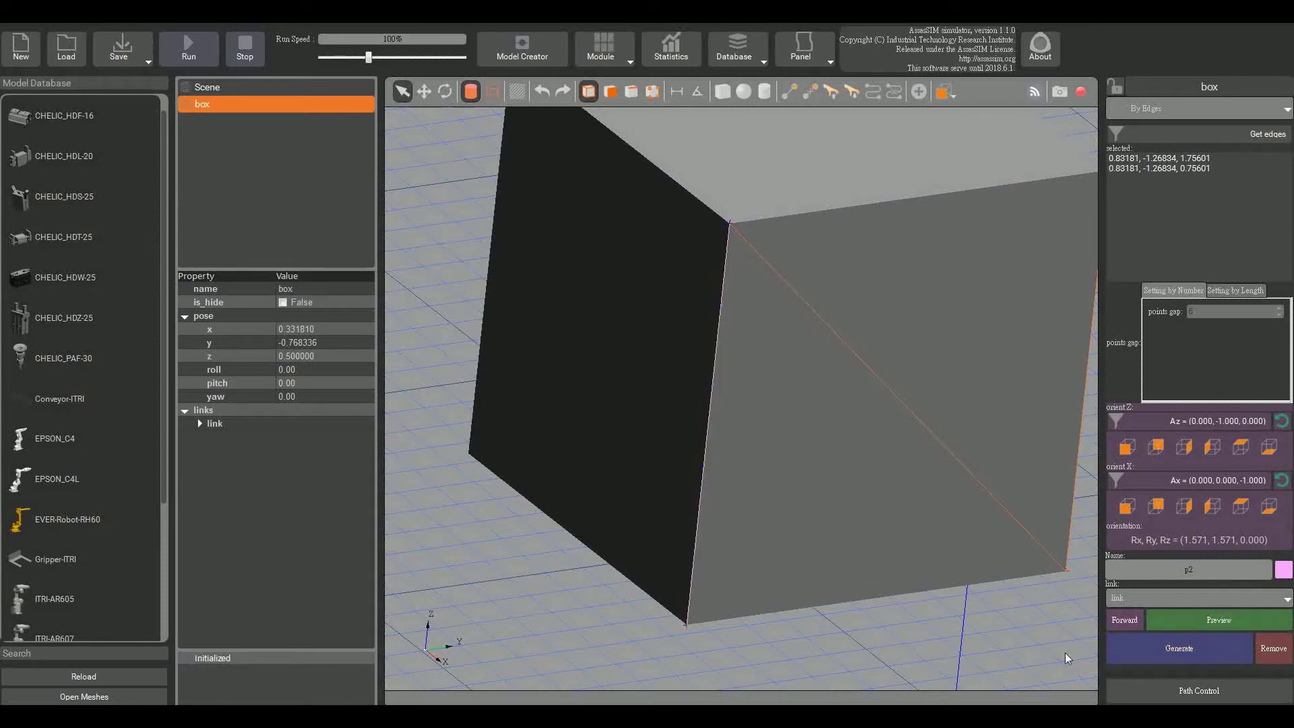
middle_drag(864, 656, 858, 643)
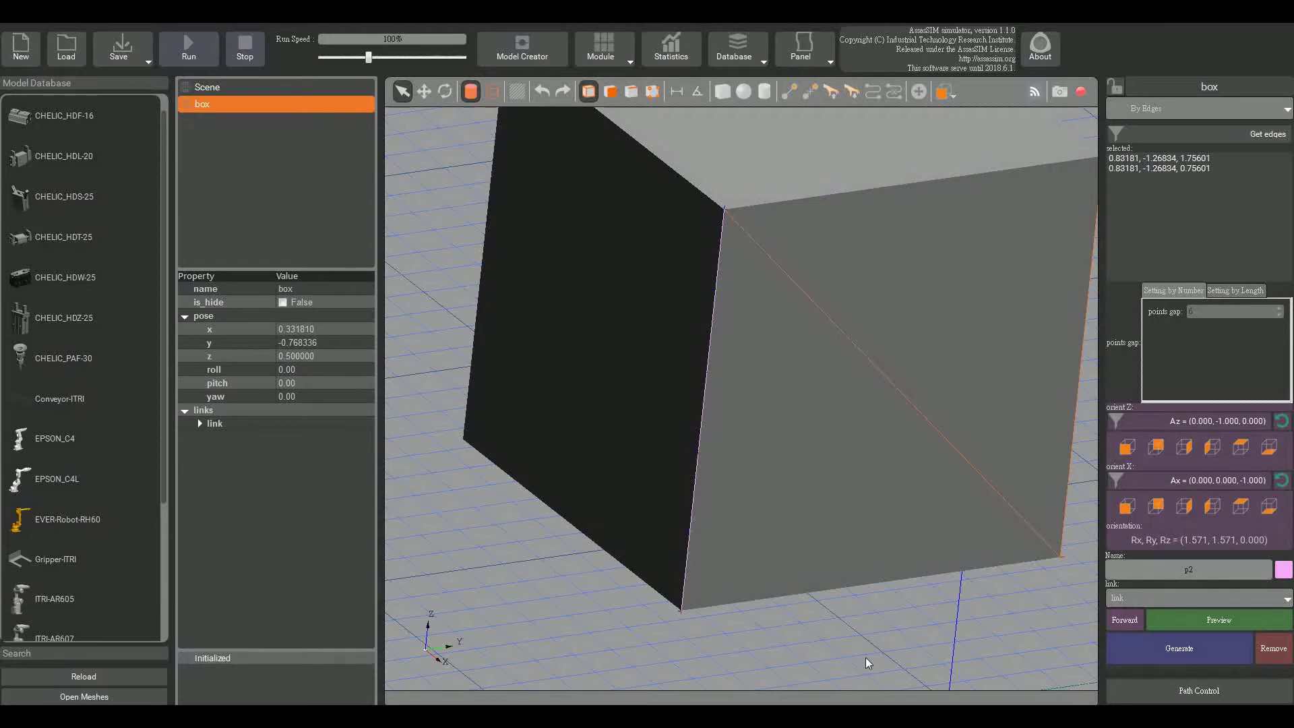
Add the Toilet model from the model database beside the box and raise it above the ground grid.
scroll(865, 657, down, 8)
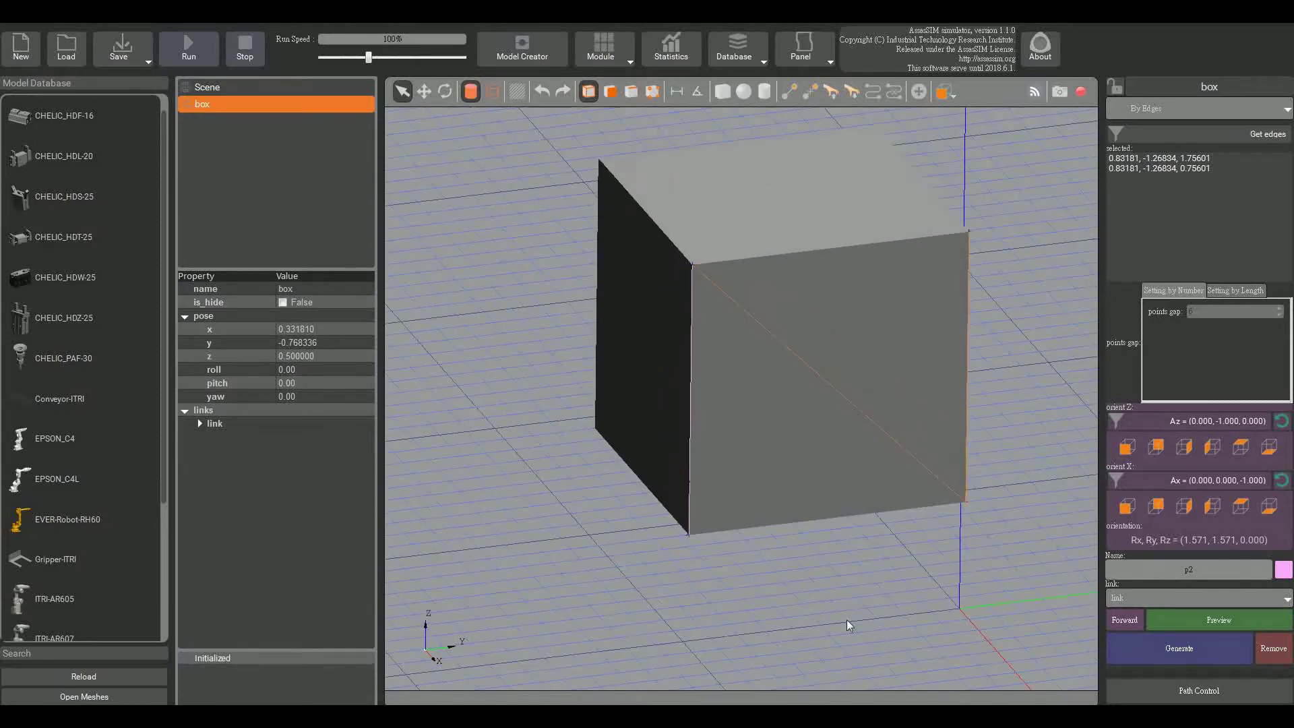
scroll(847, 620, down, 5)
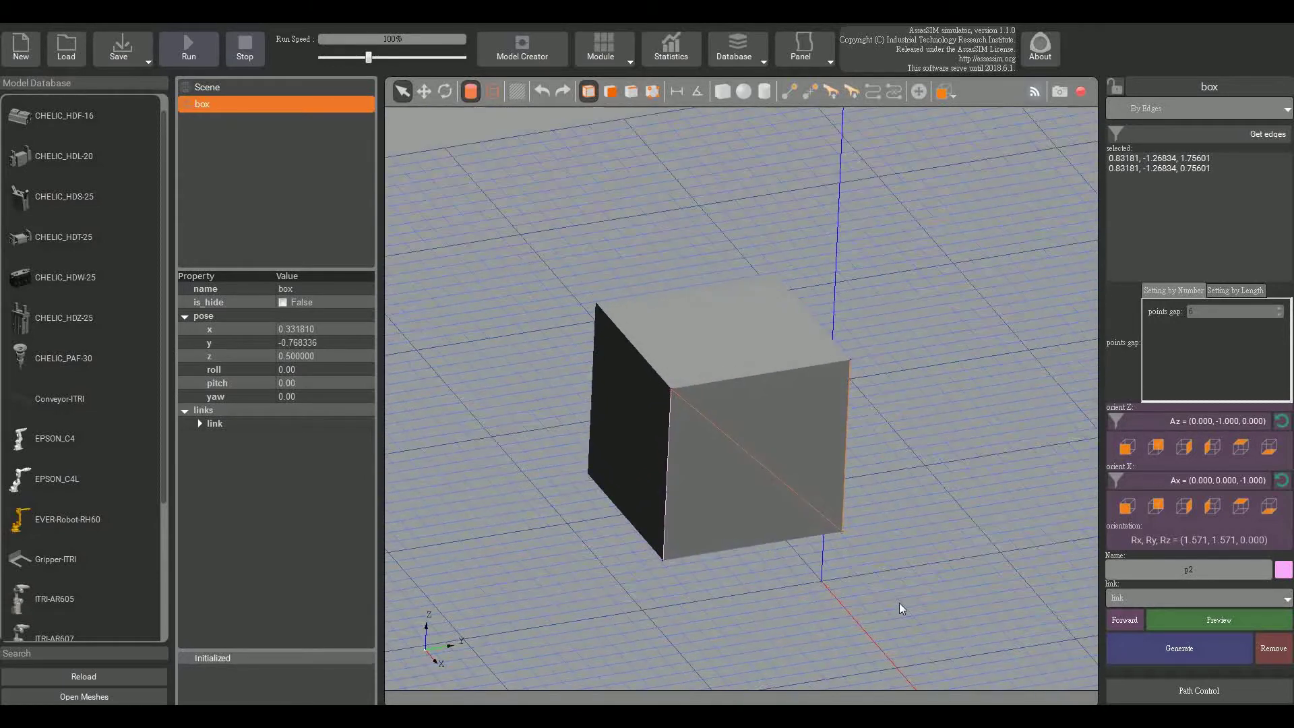
middle_drag(884, 578, 777, 569)
scroll(776, 570, down, 2)
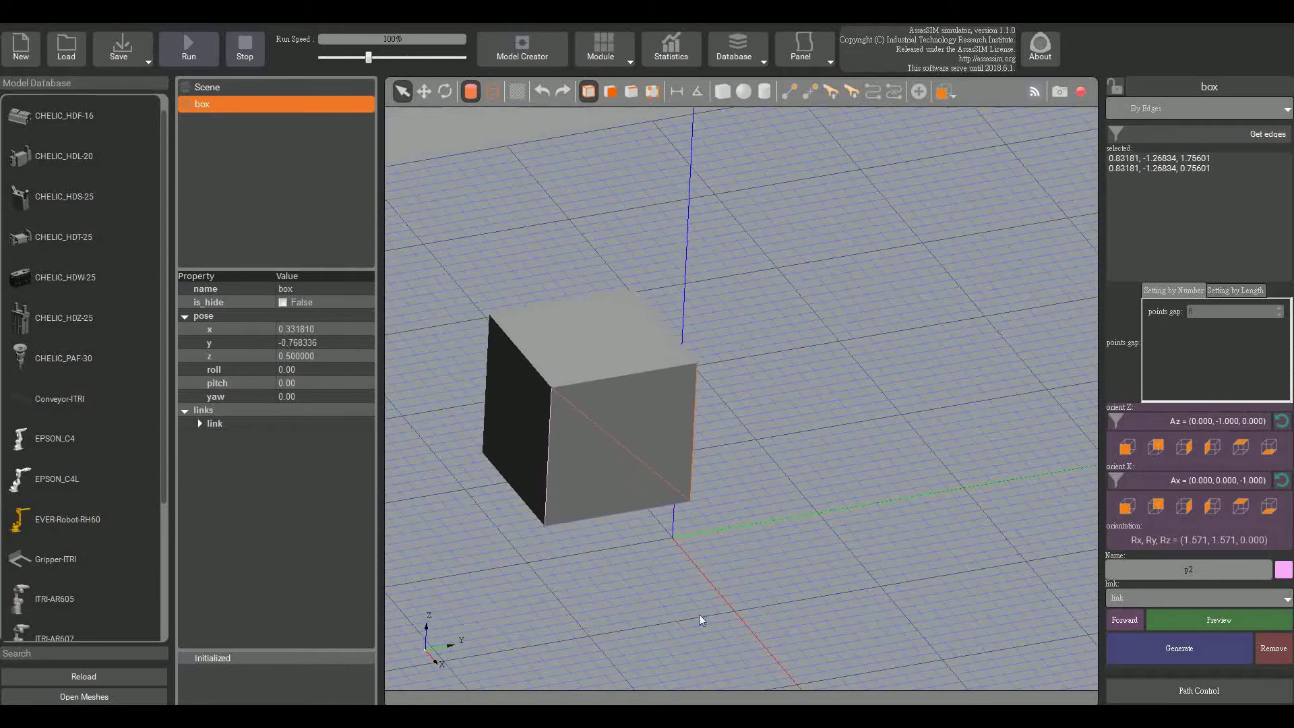
scroll(100, 442, down, 3)
click(66, 587)
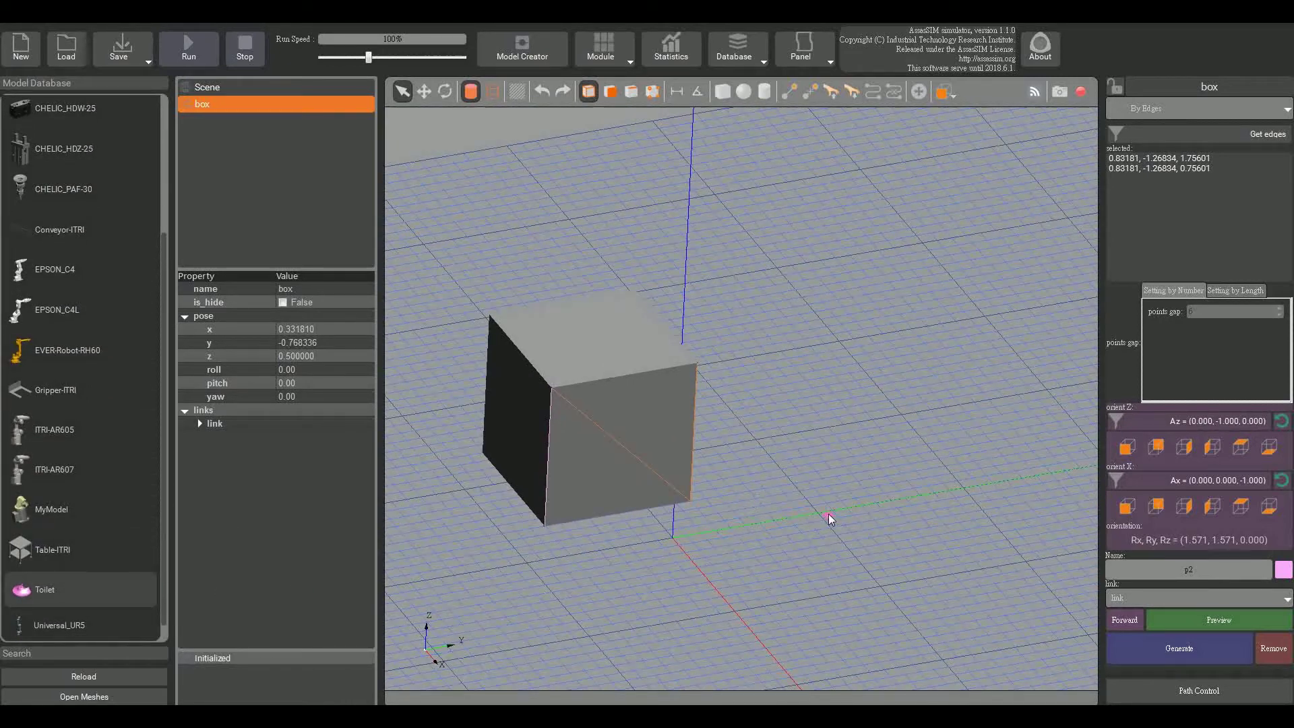
click(423, 91)
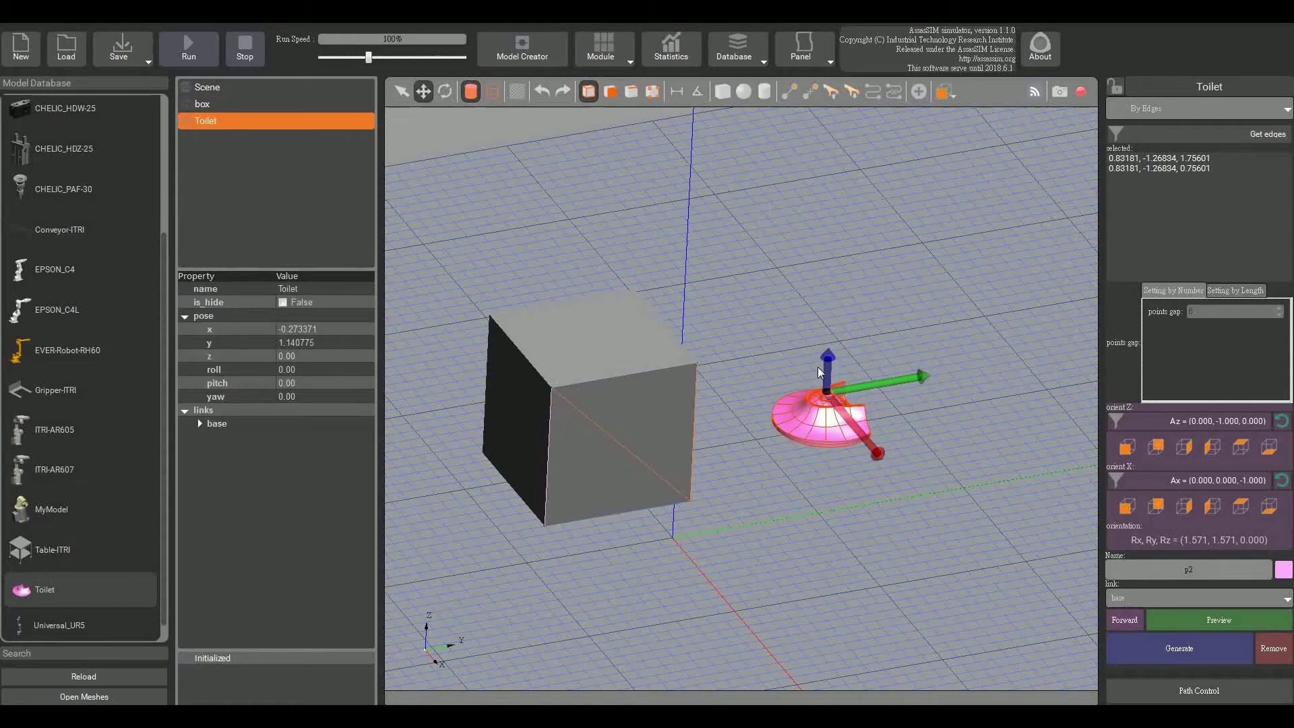
click(402, 91)
Select the curved edge running from the toilet's inner rim to its outer rim and load it as path points.
scroll(728, 301, up, 5)
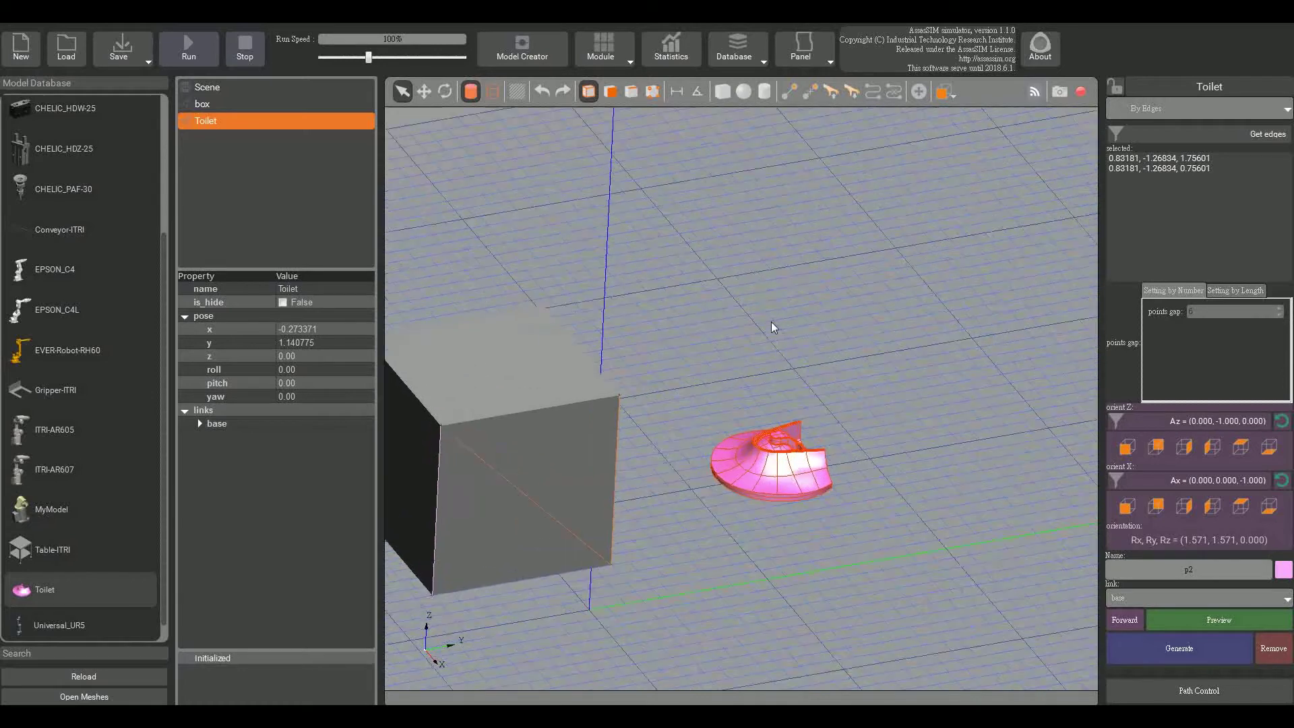
scroll(789, 355, up, 4)
middle_drag(752, 383, 726, 358)
click(726, 359)
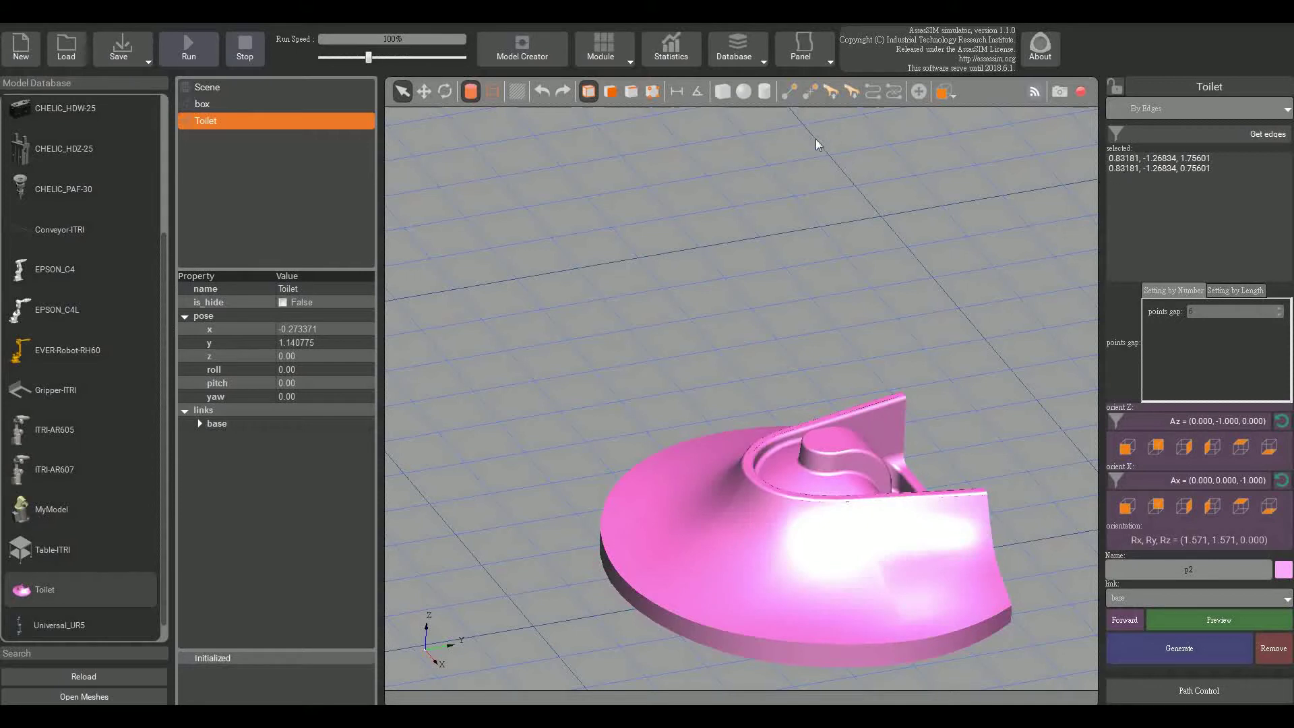
click(632, 92)
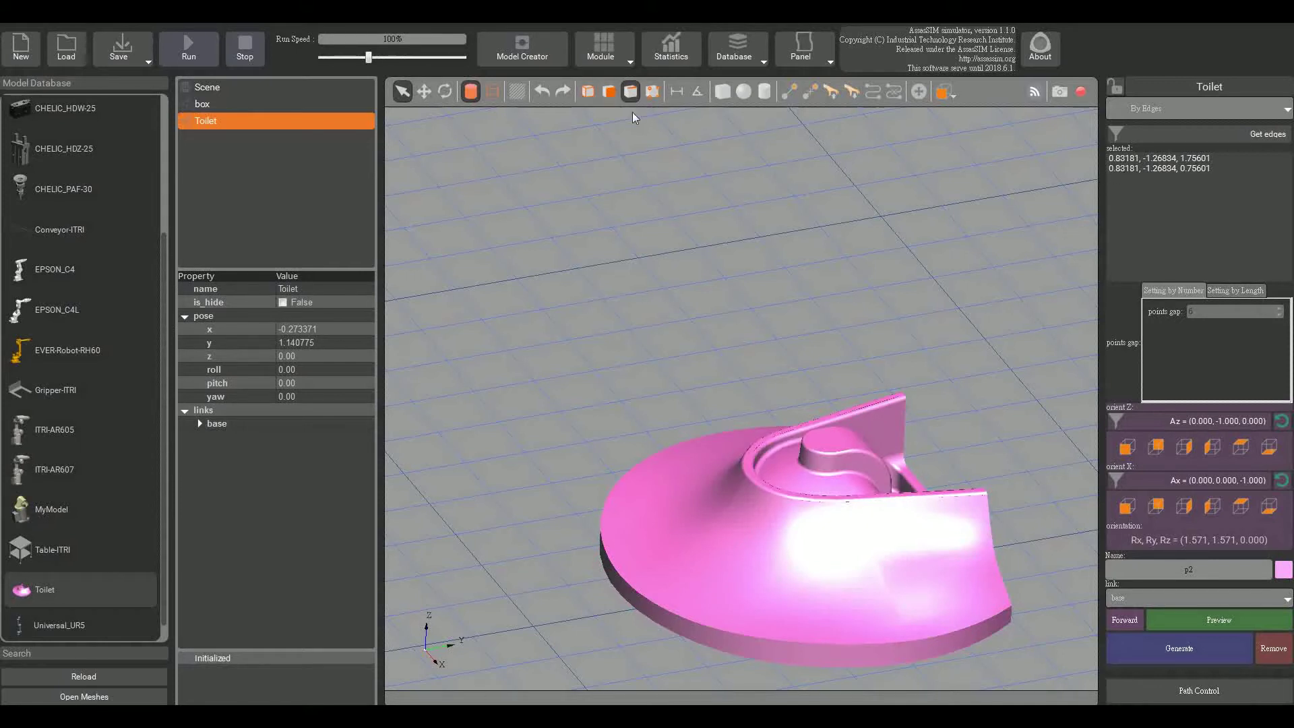
click(724, 515)
click(1201, 134)
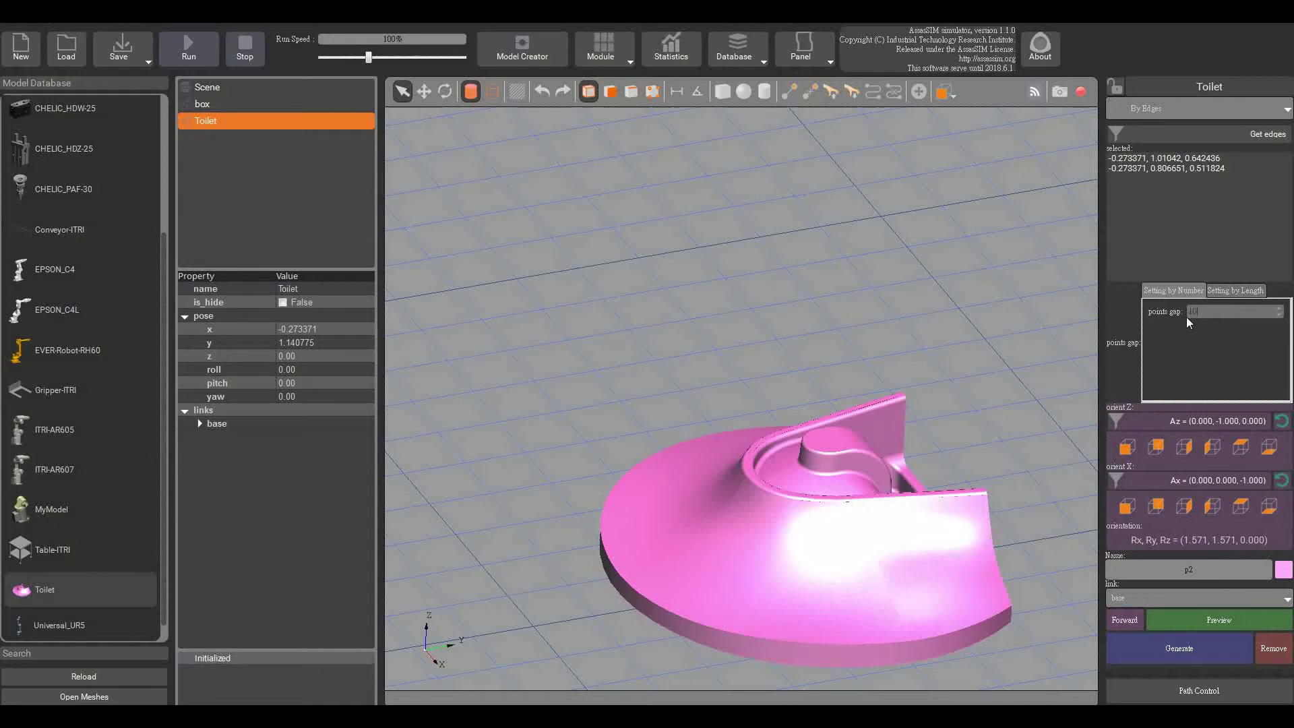
Set the points gap by length to 0.02 and name the path p3.
click(1223, 290)
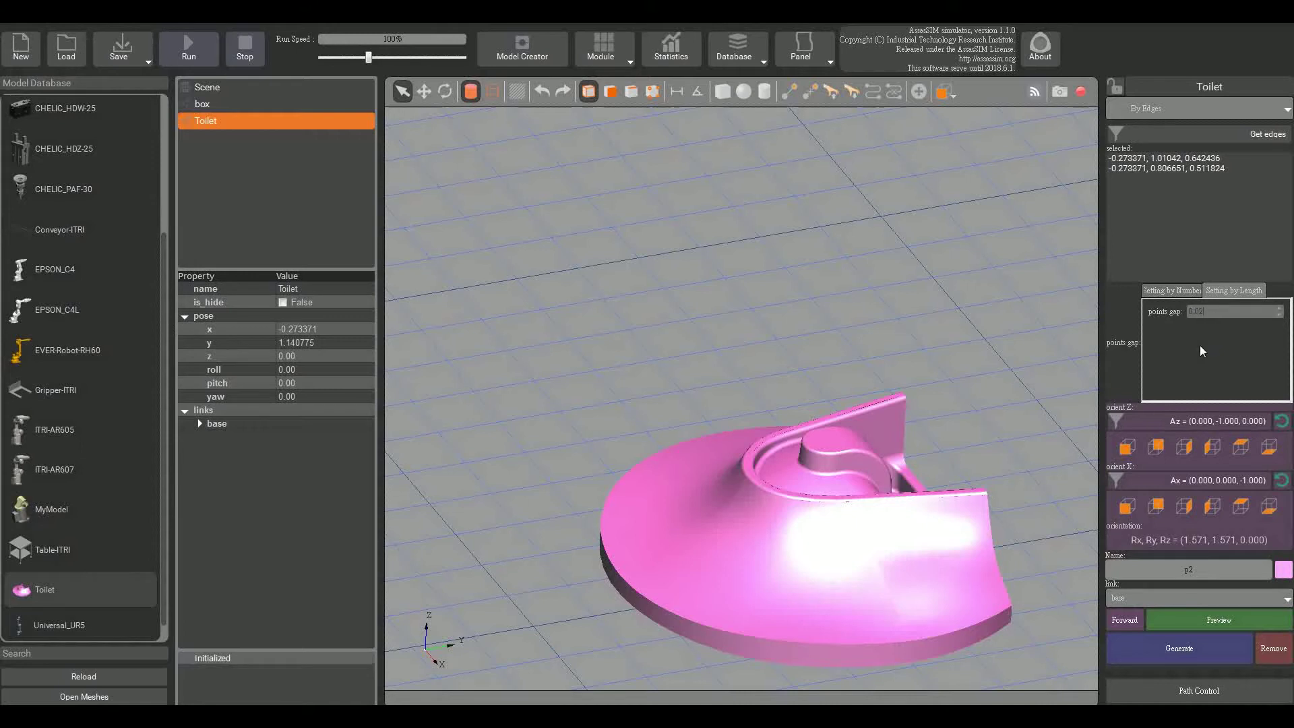
click(1205, 571)
text(3)
Change the color of path p3 to green (#55aa00).
click(1284, 570)
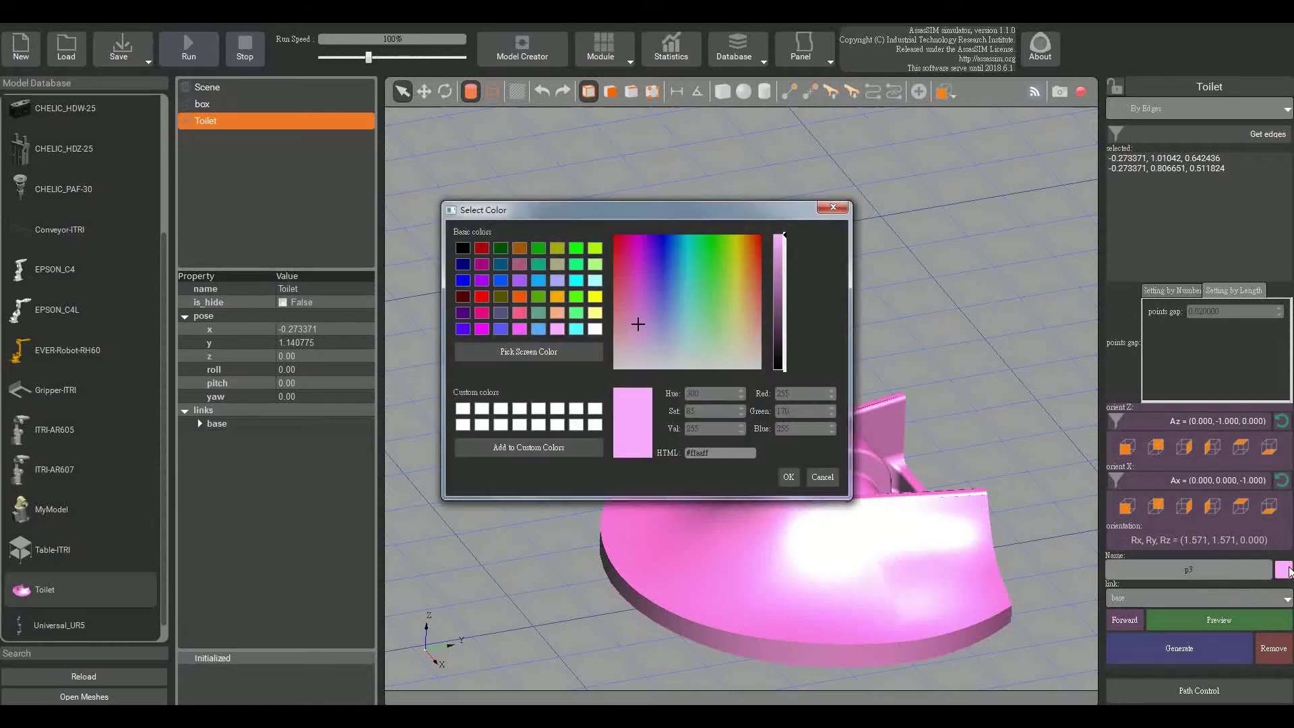
click(540, 300)
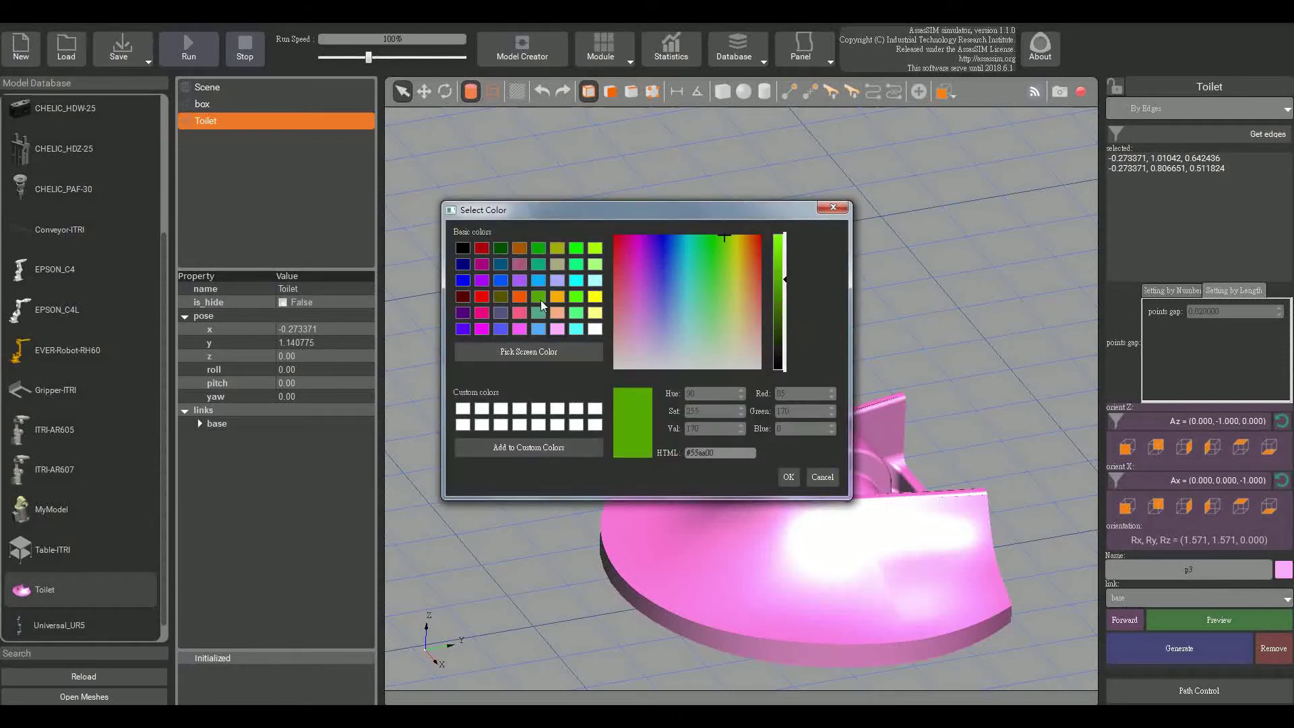
click(790, 479)
Preview path p3 on the toilet's curved edge and generate it.
click(1206, 624)
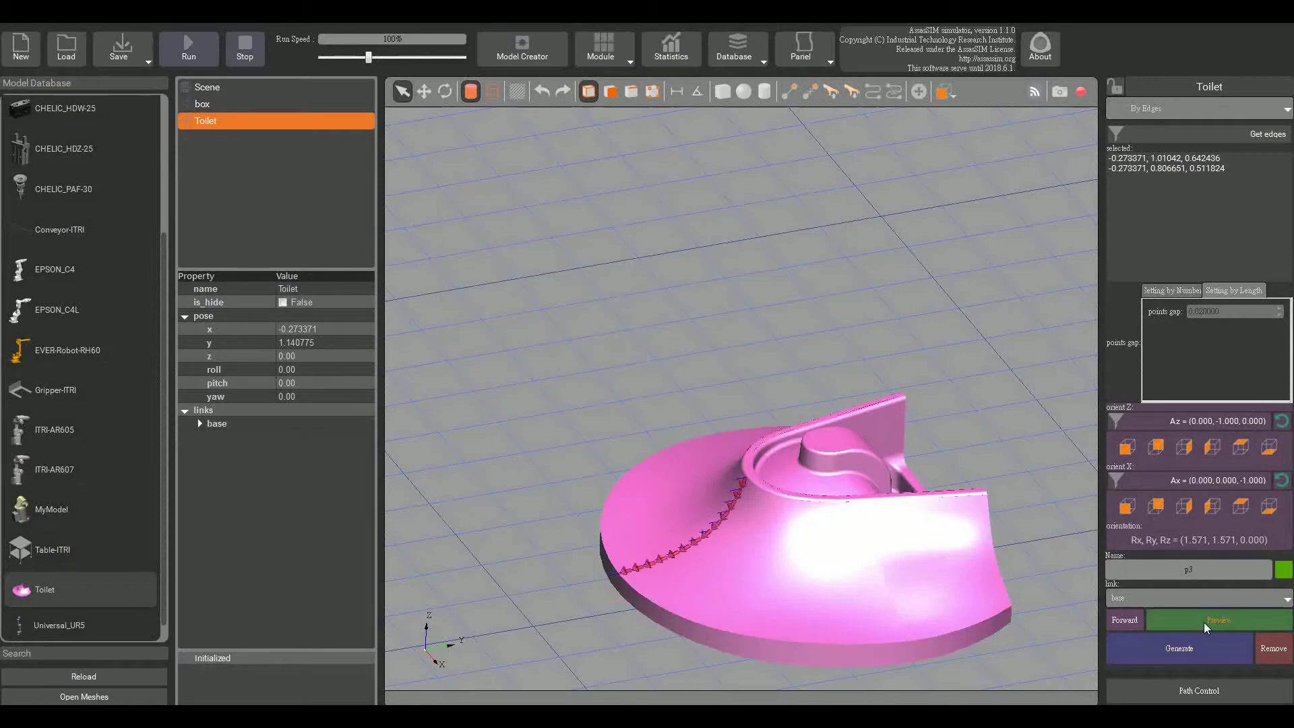
middle_drag(925, 373, 839, 285)
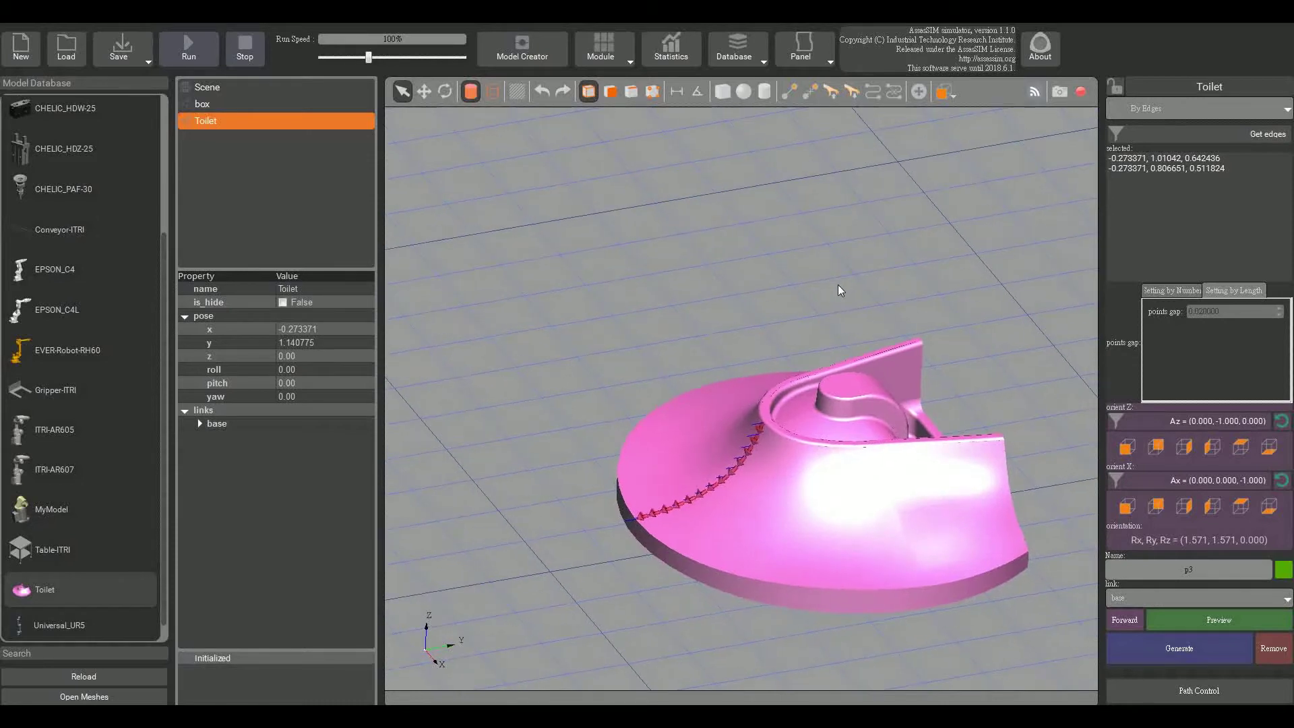
scroll(853, 305, up, 5)
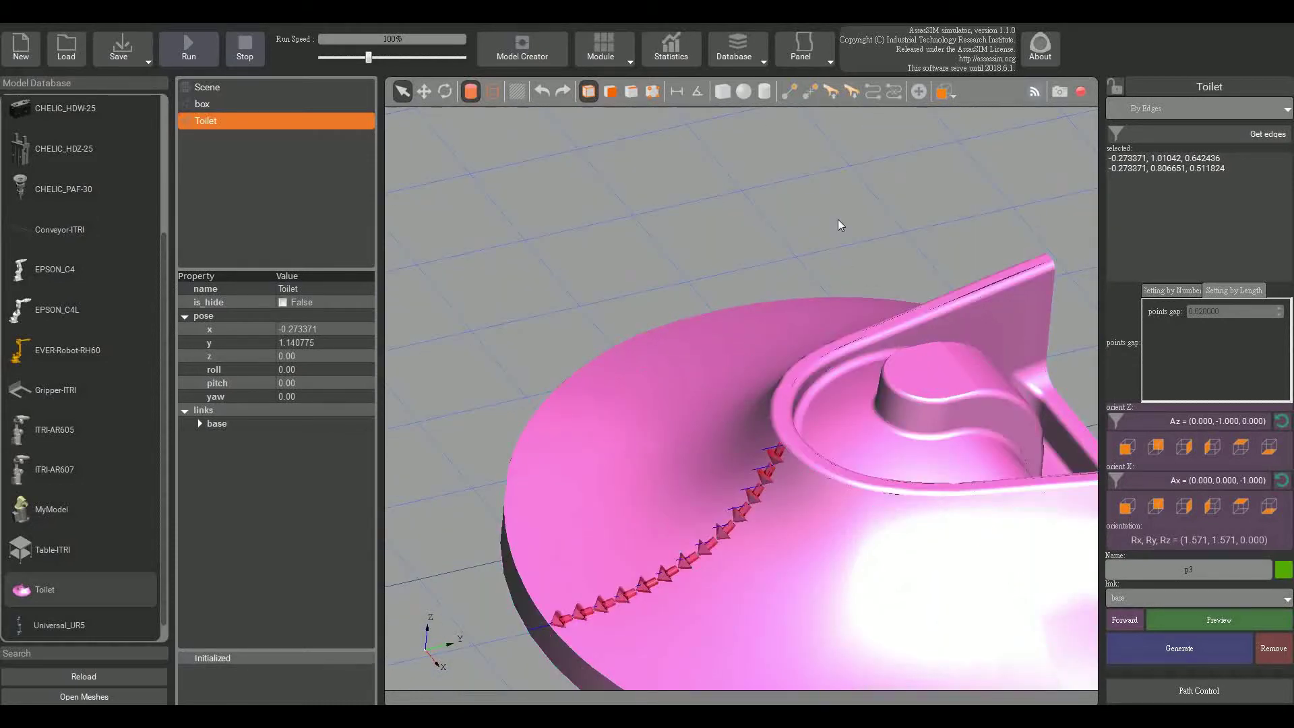
click(1180, 658)
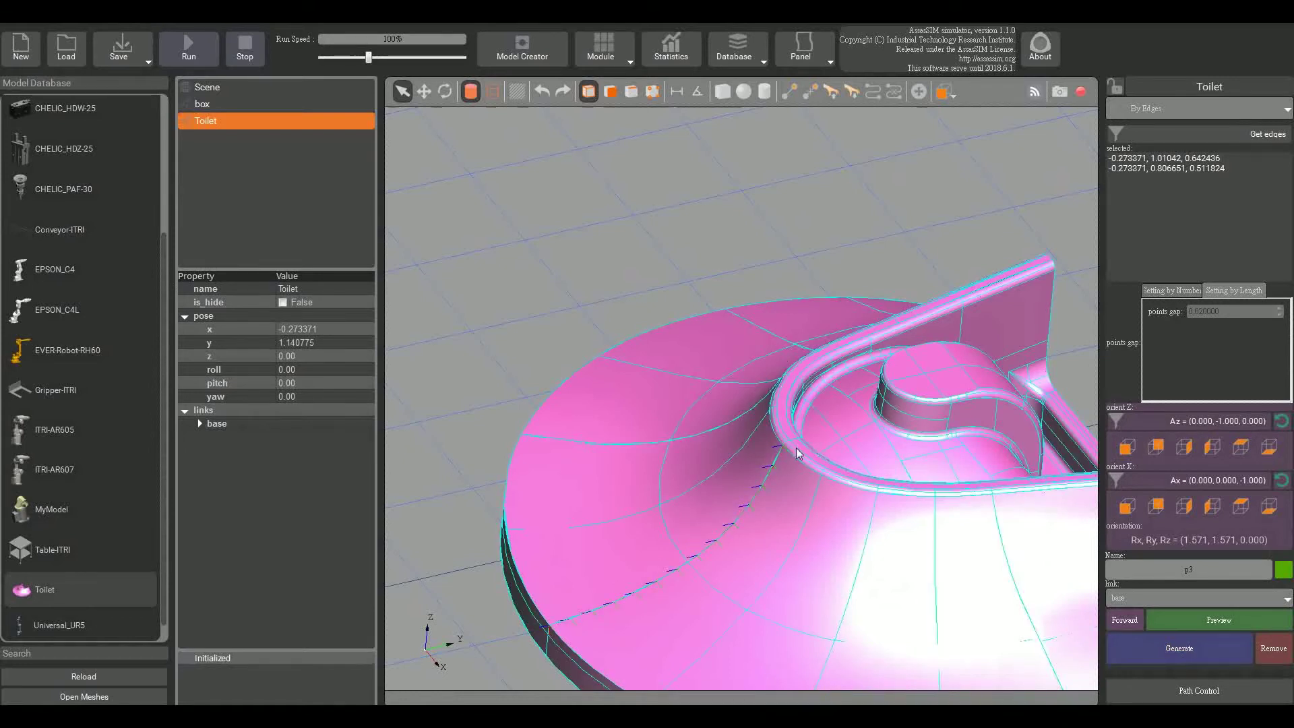
Examine the generated path p3 on the toilet and the box paths from several angles and distances.
middle_drag(455, 385, 470, 221)
middle_drag(486, 311, 462, 297)
scroll(461, 300, down, 5)
middle_drag(711, 568, 682, 531)
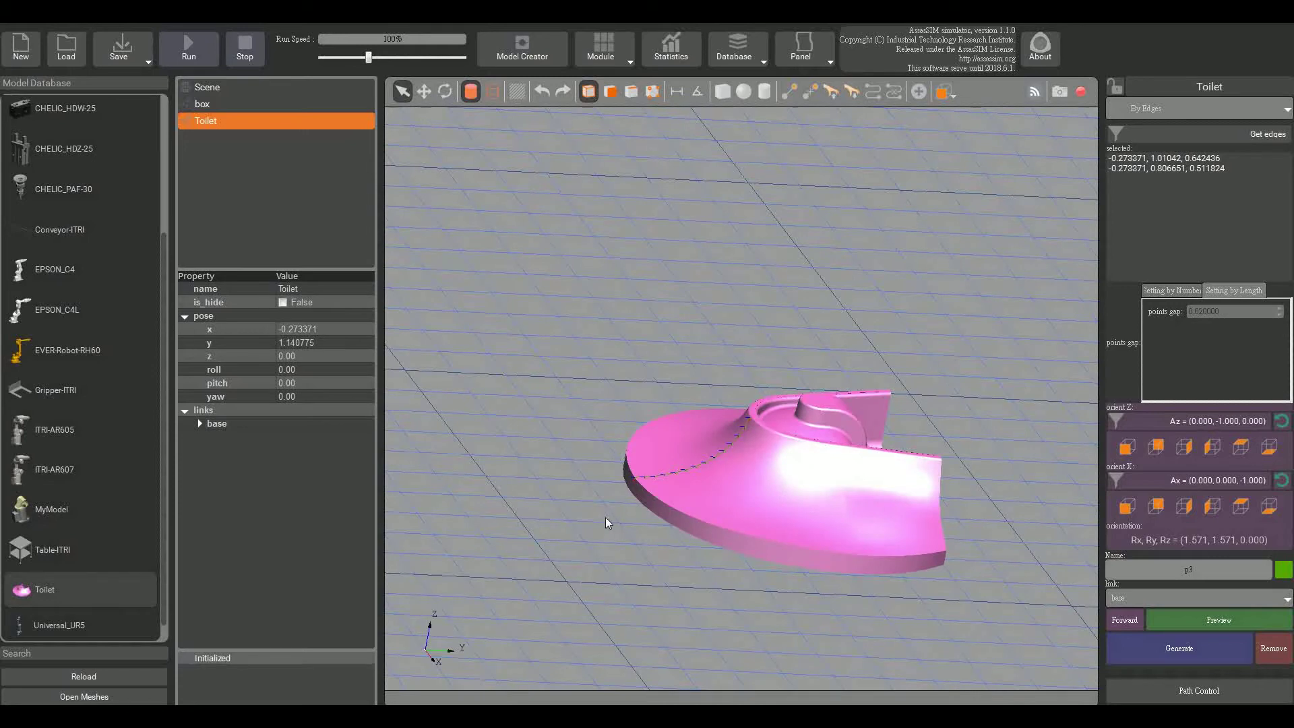
middle_drag(649, 617, 754, 633)
scroll(659, 650, down, 5)
scroll(812, 601, up, 3)
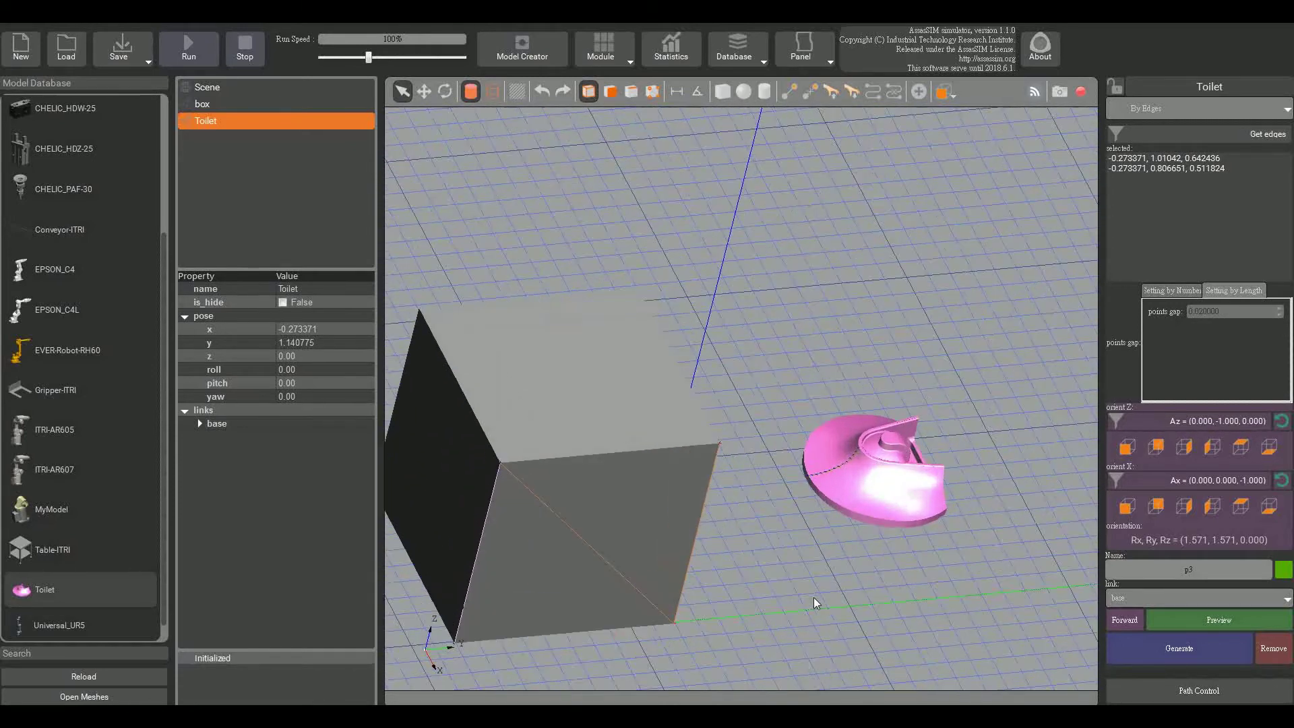
drag(811, 602, 819, 611)
middle_drag(819, 601, 864, 598)
scroll(864, 590, up, 1)
scroll(940, 566, up, 1)
scroll(964, 558, up, 3)
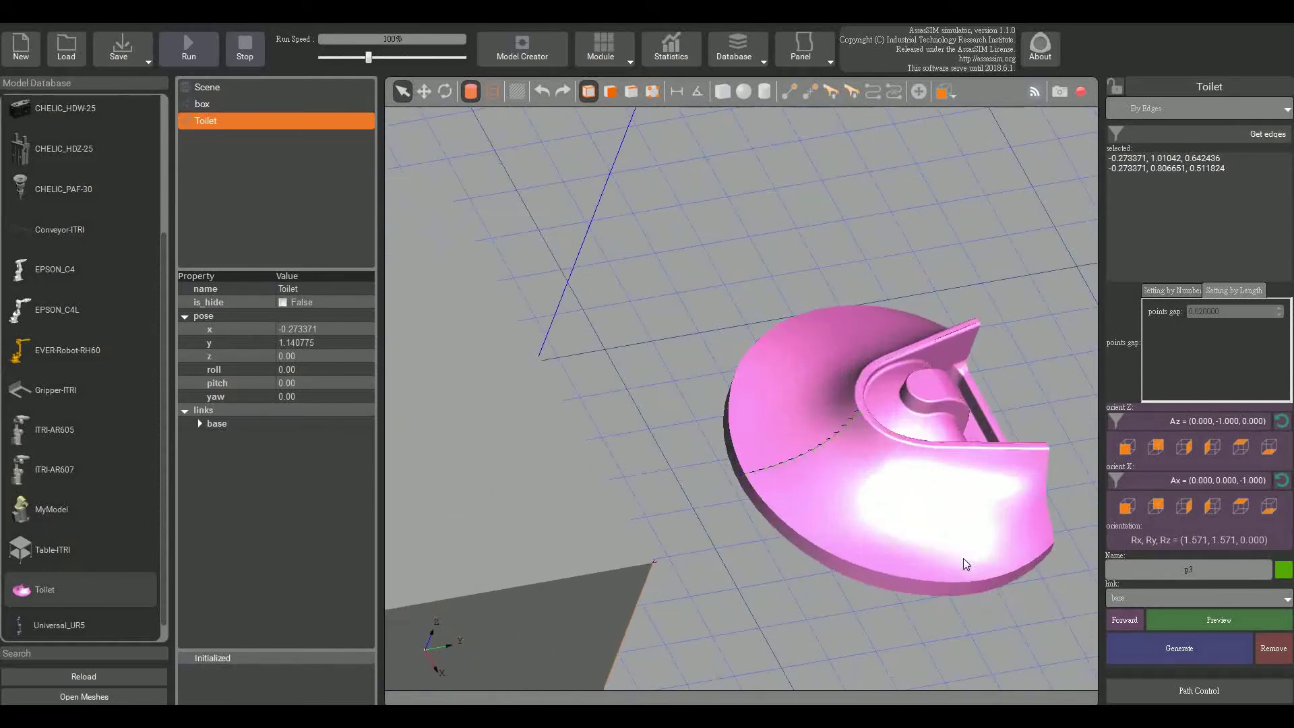
drag(1049, 237, 986, 197)
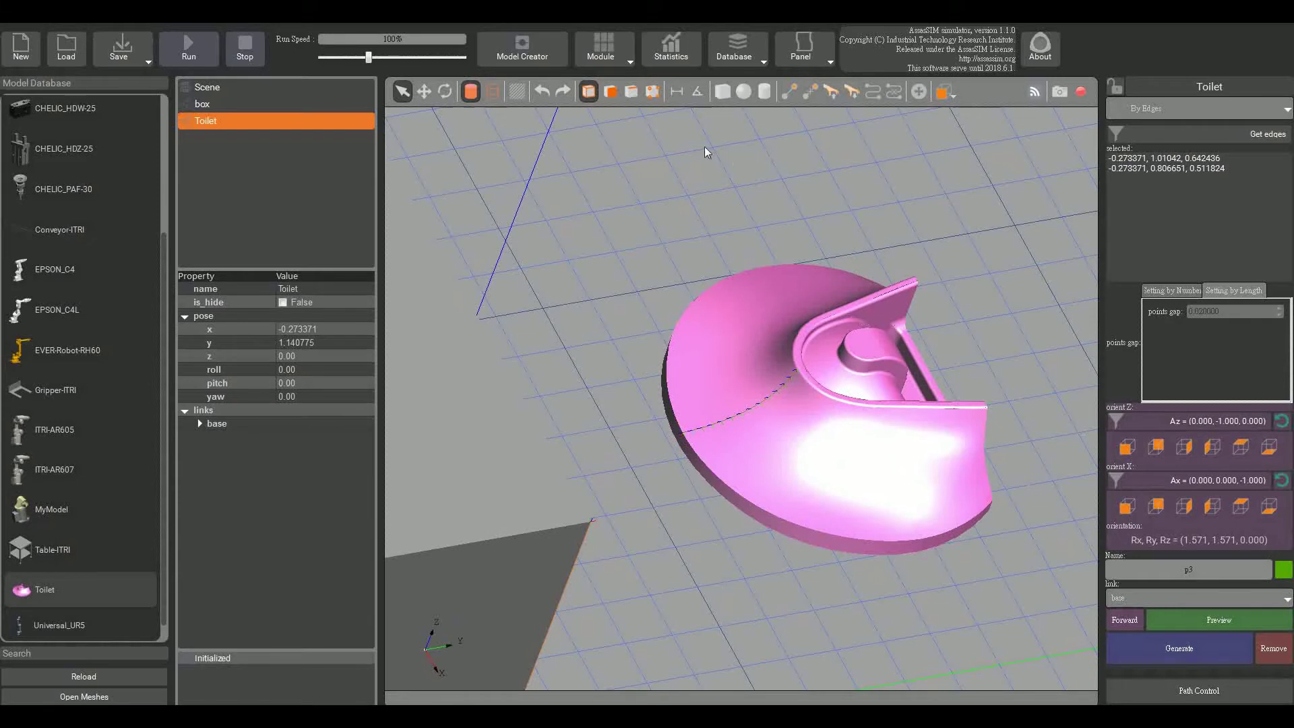
Select the toilet's next curved surface edge plus the adjoining inner rim edge, and load both as path points.
click(631, 91)
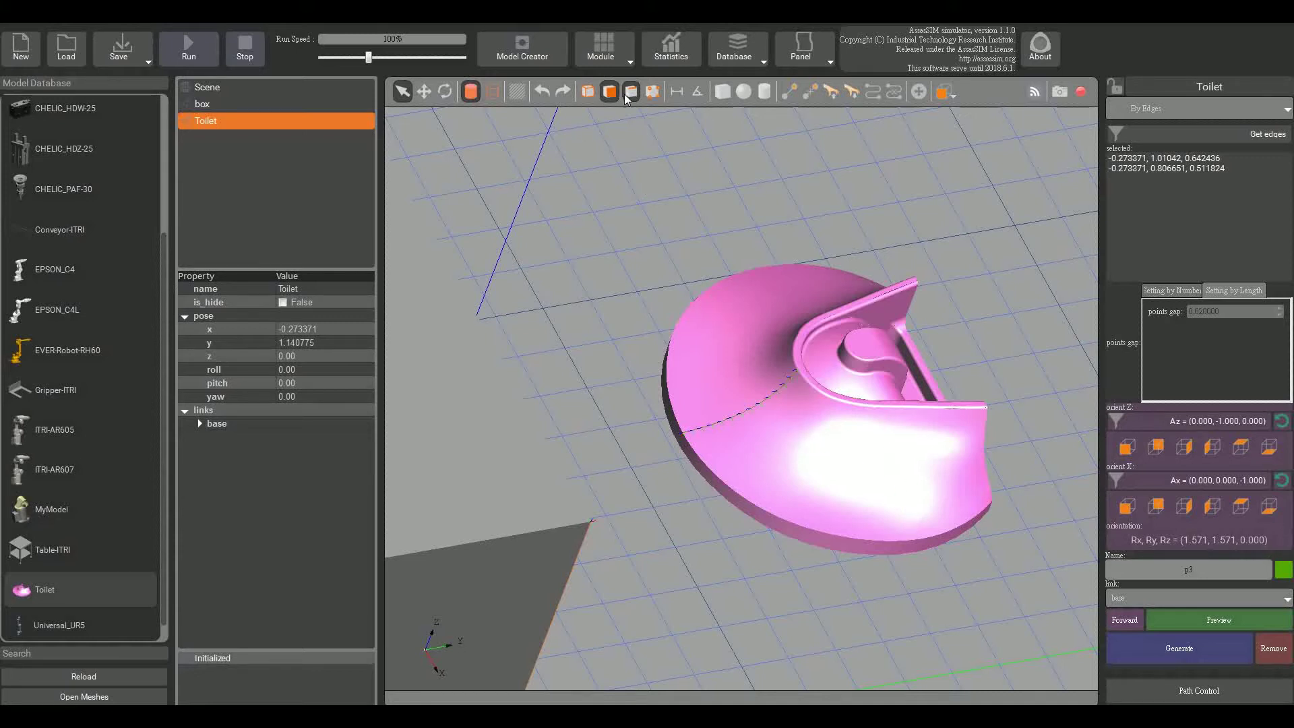
click(678, 324)
scroll(674, 317, up, 6)
middle_drag(569, 247, 588, 447)
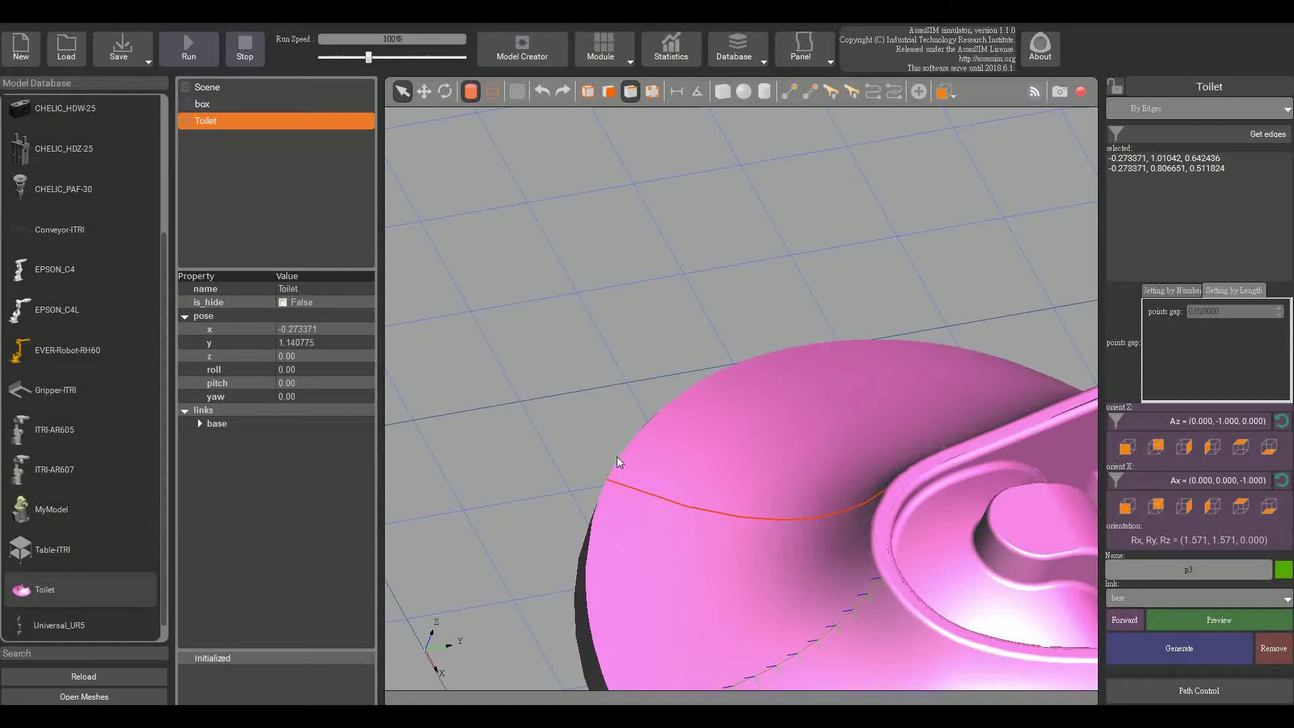
click(881, 494)
middle_drag(595, 347, 716, 404)
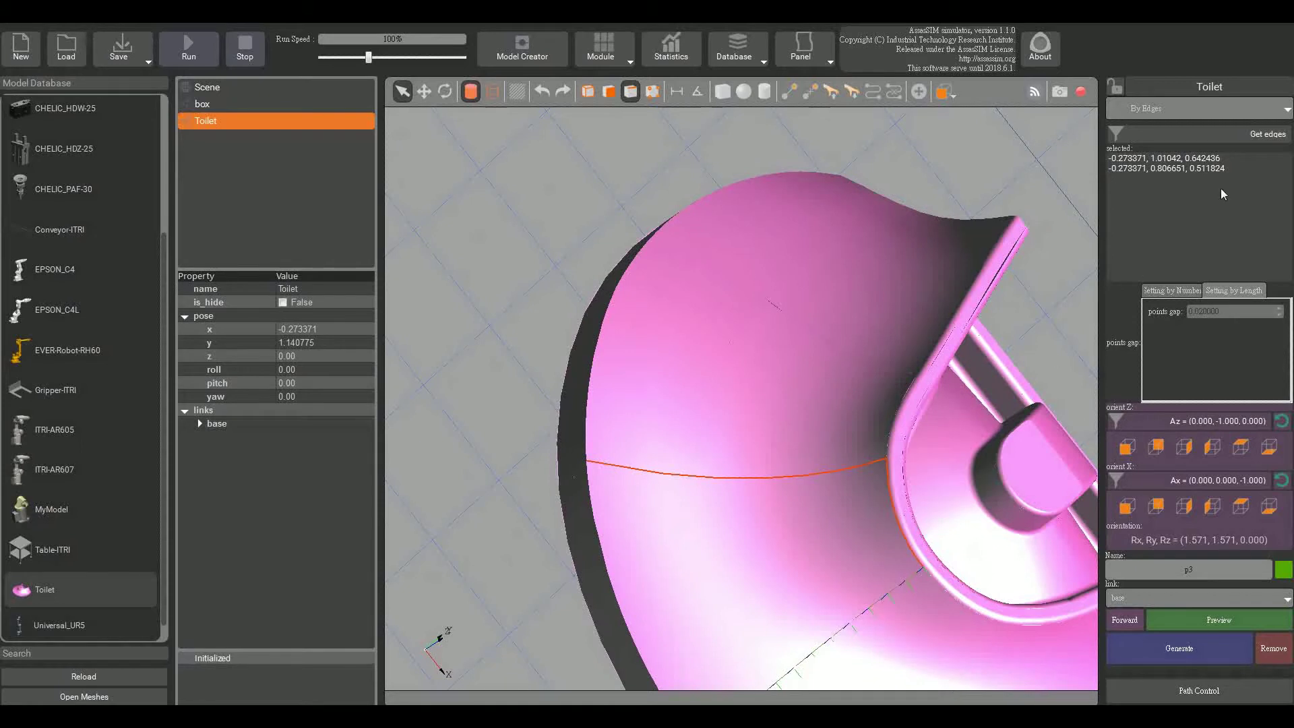
click(1231, 140)
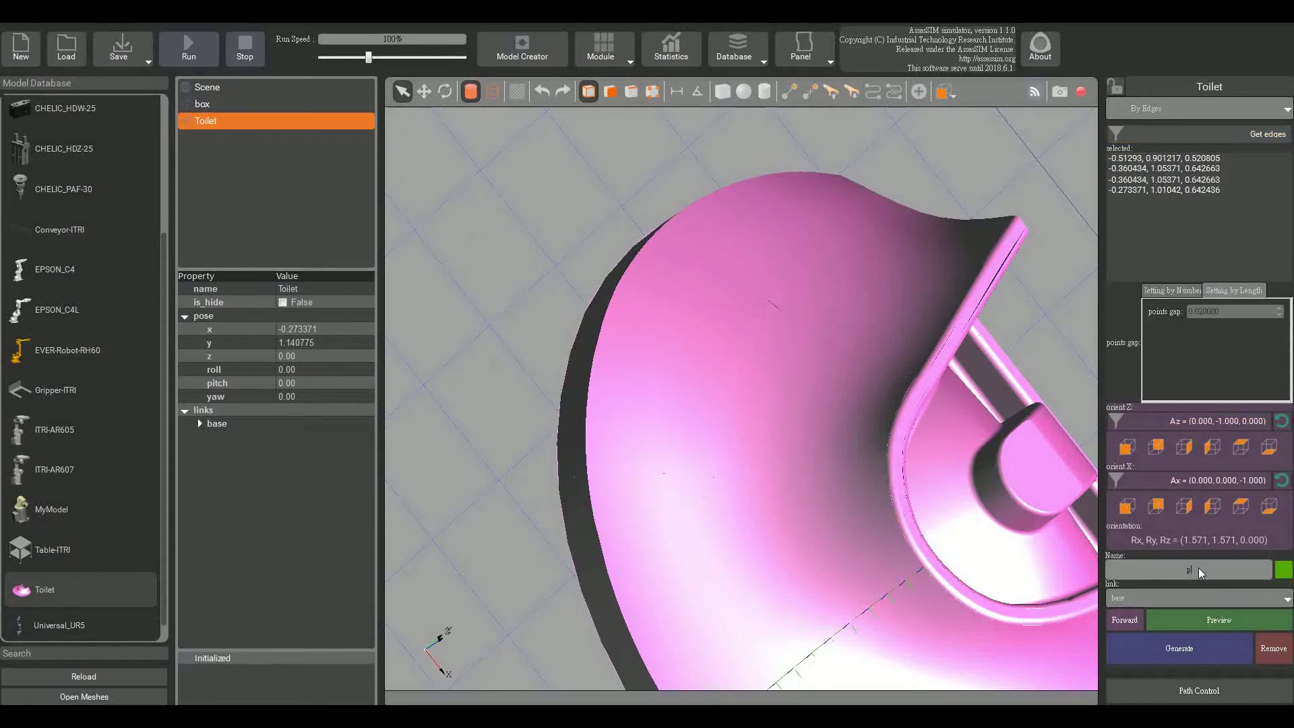
Name the new two-edge path p4 and change its color to yellow.
text(4)
click(1284, 571)
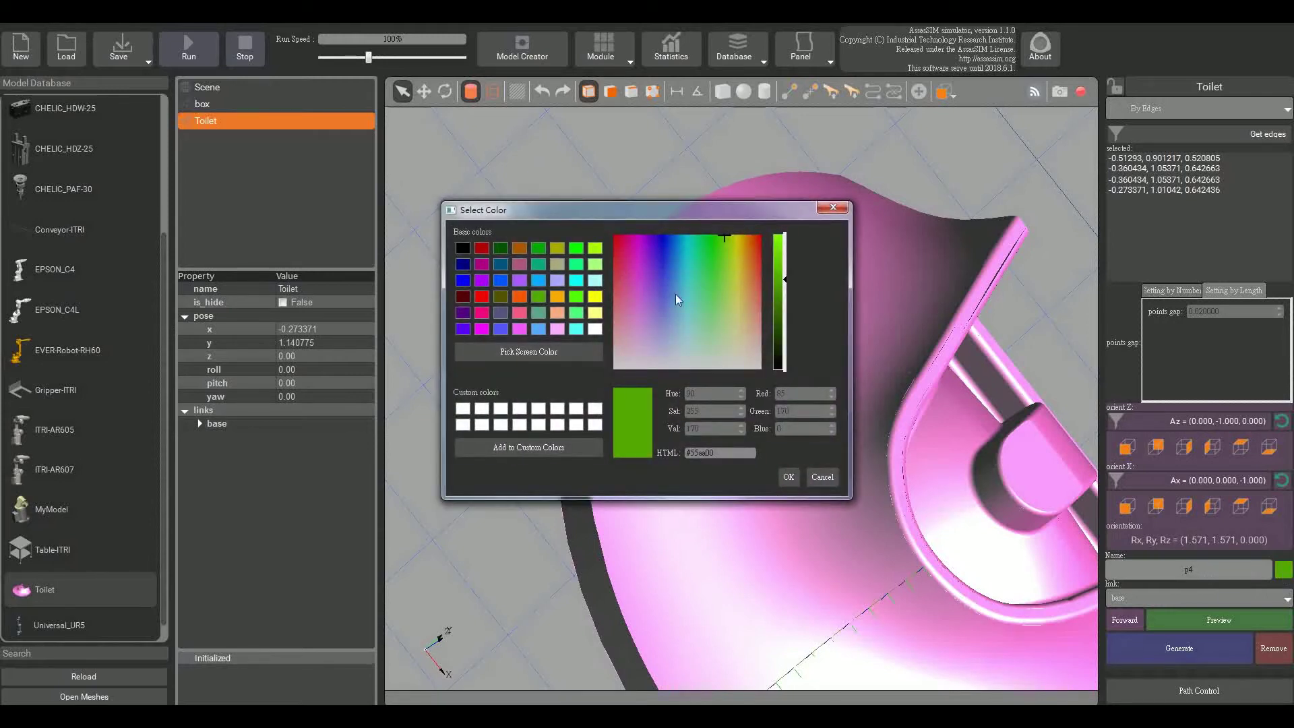
click(594, 297)
click(787, 476)
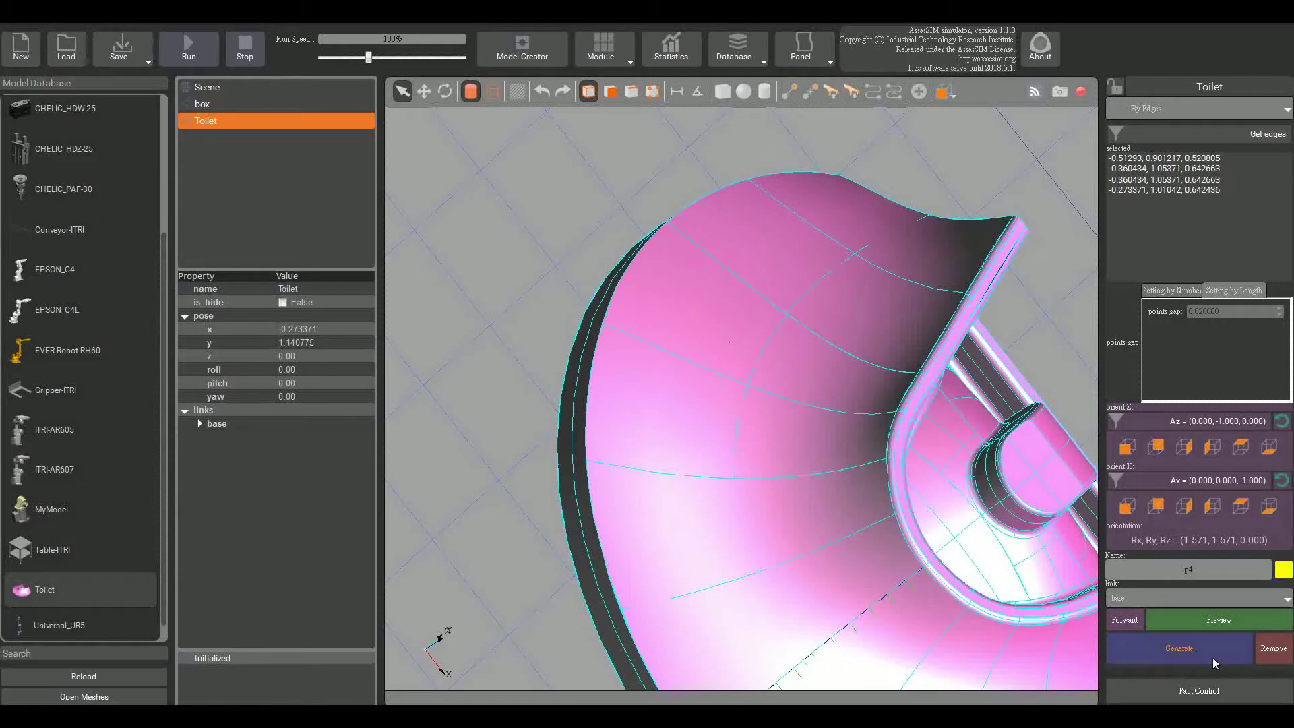
Reverse the direction of path p4, checking it in the preview, and generate the path.
click(1233, 624)
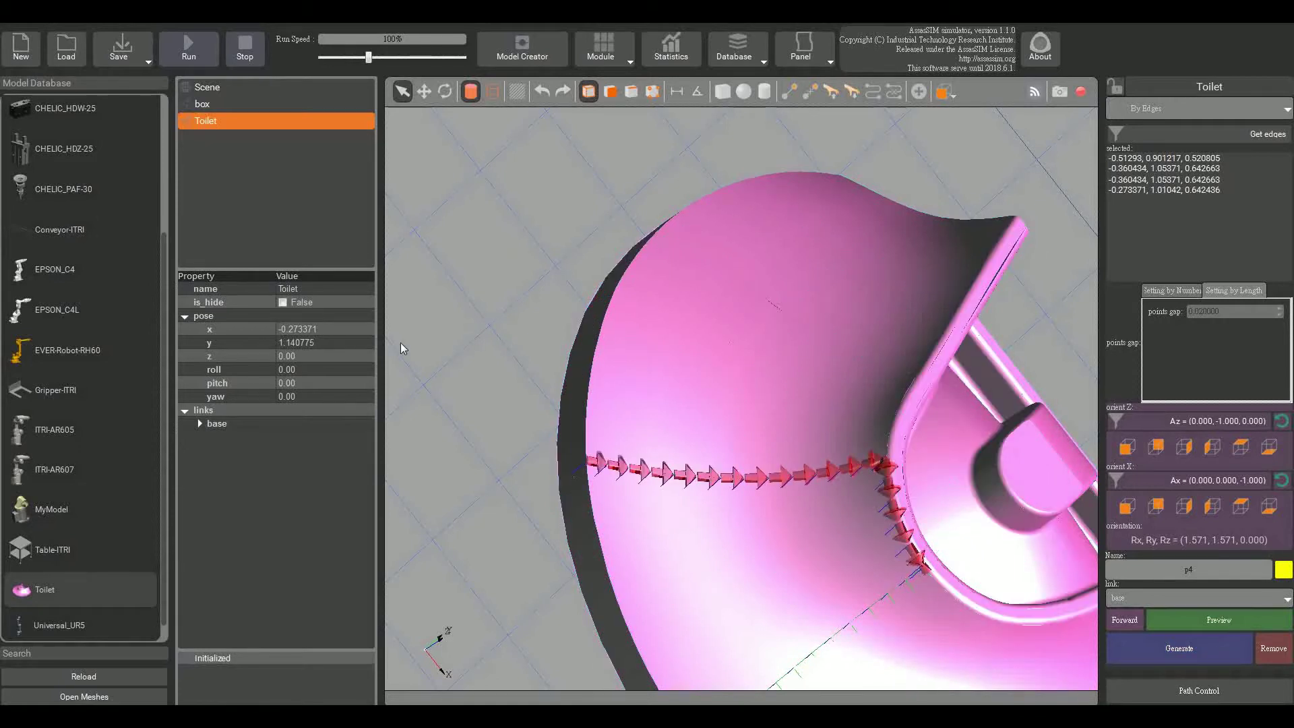
click(1124, 620)
click(1198, 619)
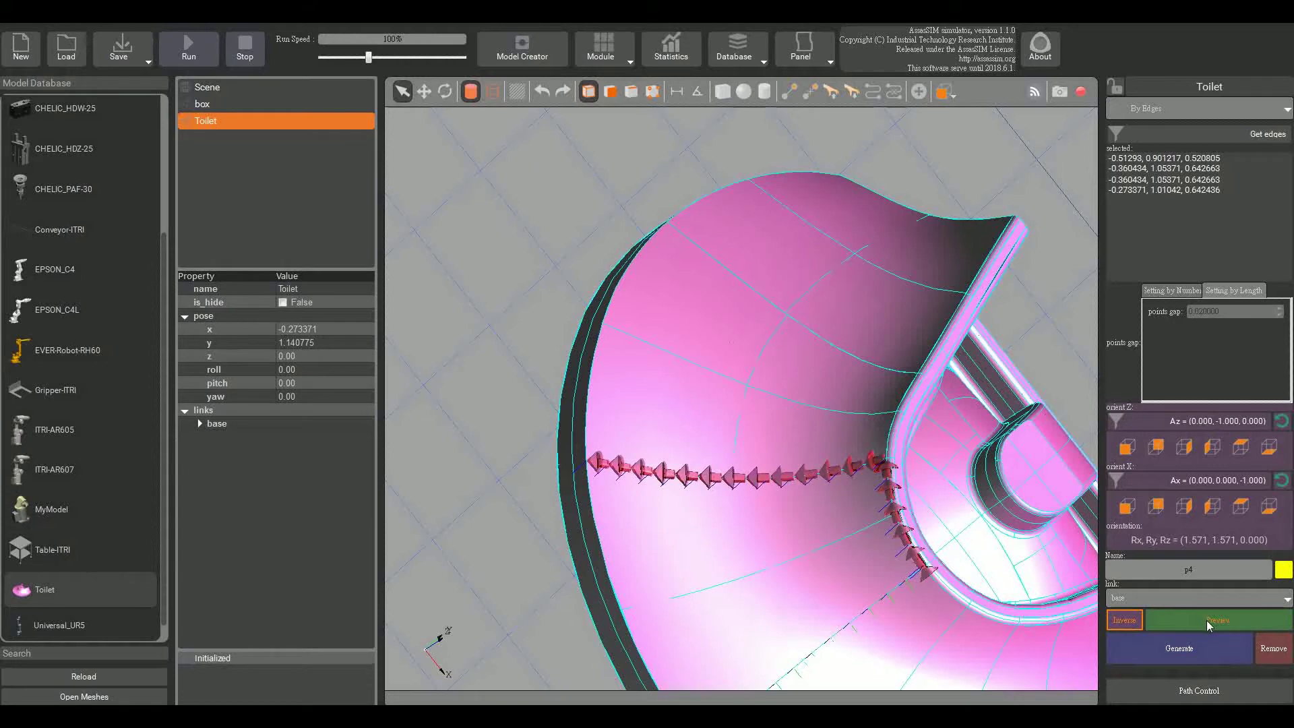
click(1222, 656)
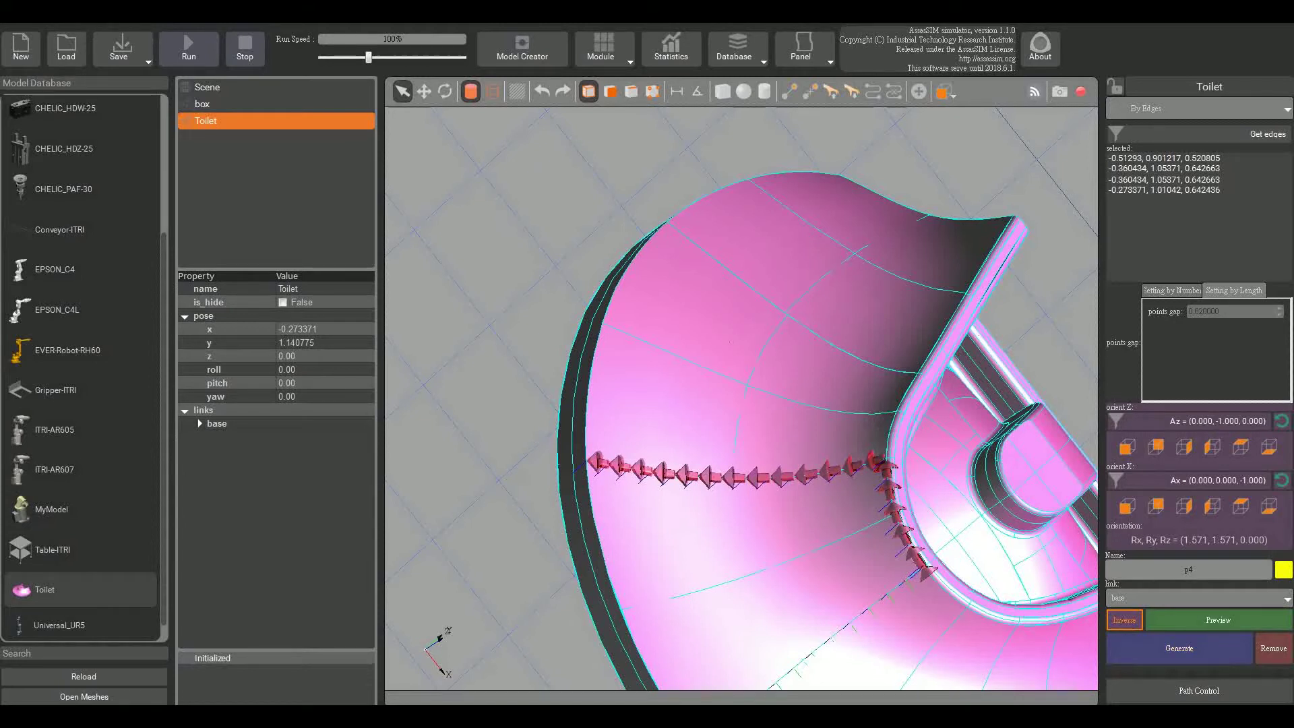
click(1215, 654)
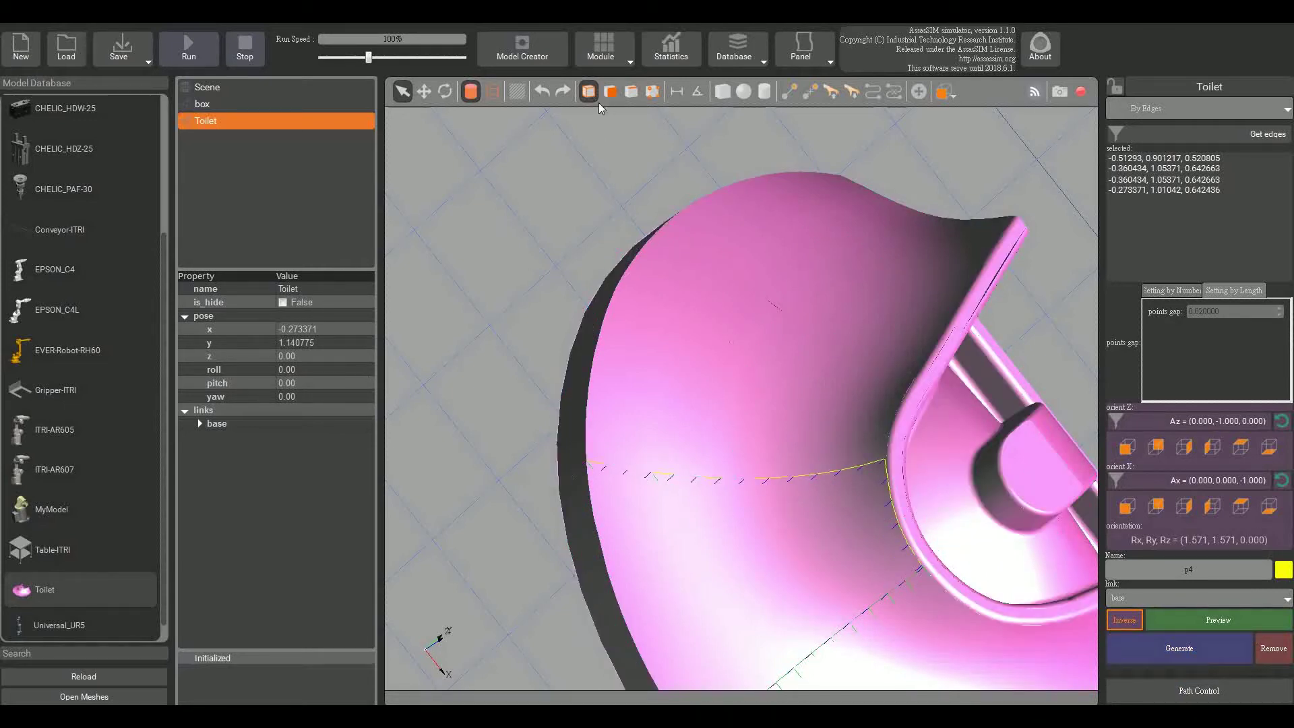
Switch the path method to Face Coverage with the box's upper face in view.
middle_drag(488, 253, 473, 199)
scroll(467, 208, down, 3)
middle_drag(468, 382, 867, 450)
scroll(431, 355, down, 1)
scroll(435, 357, down, 2)
scroll(739, 463, down, 1)
scroll(867, 438, up, 4)
middle_drag(868, 344, 913, 227)
click(1202, 109)
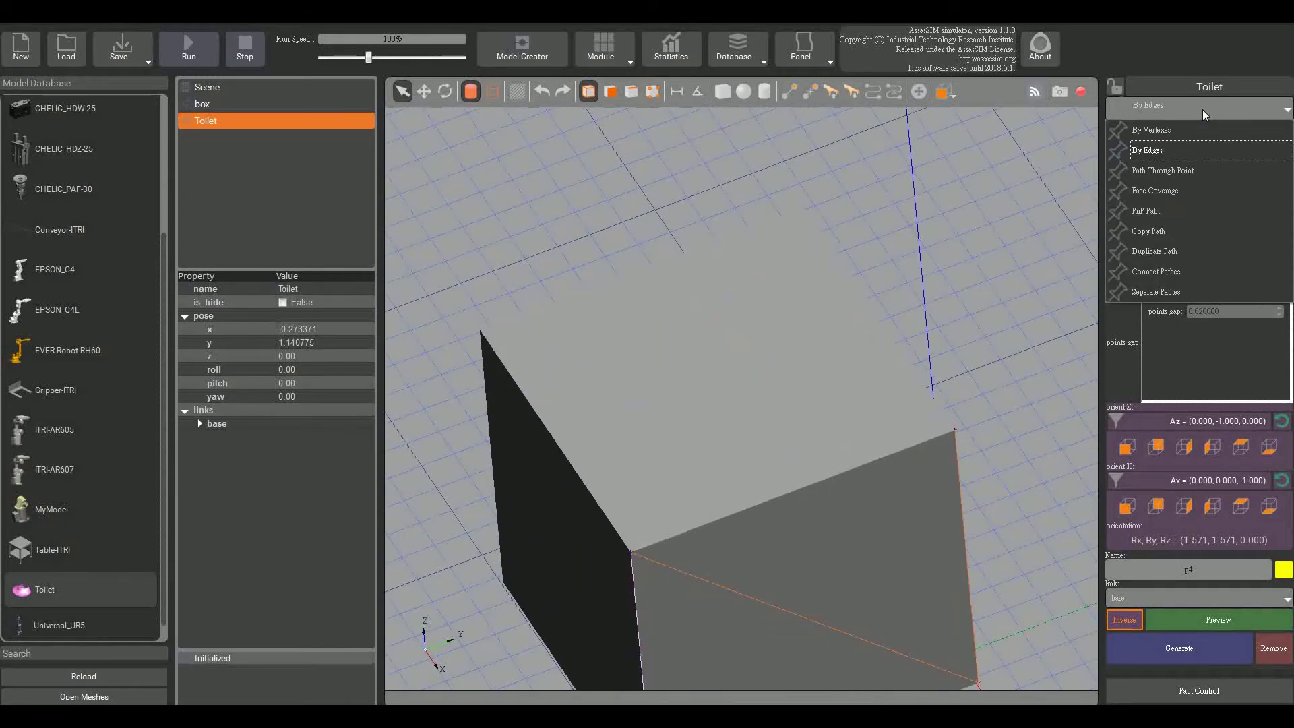
click(1163, 193)
middle_drag(1005, 291, 975, 294)
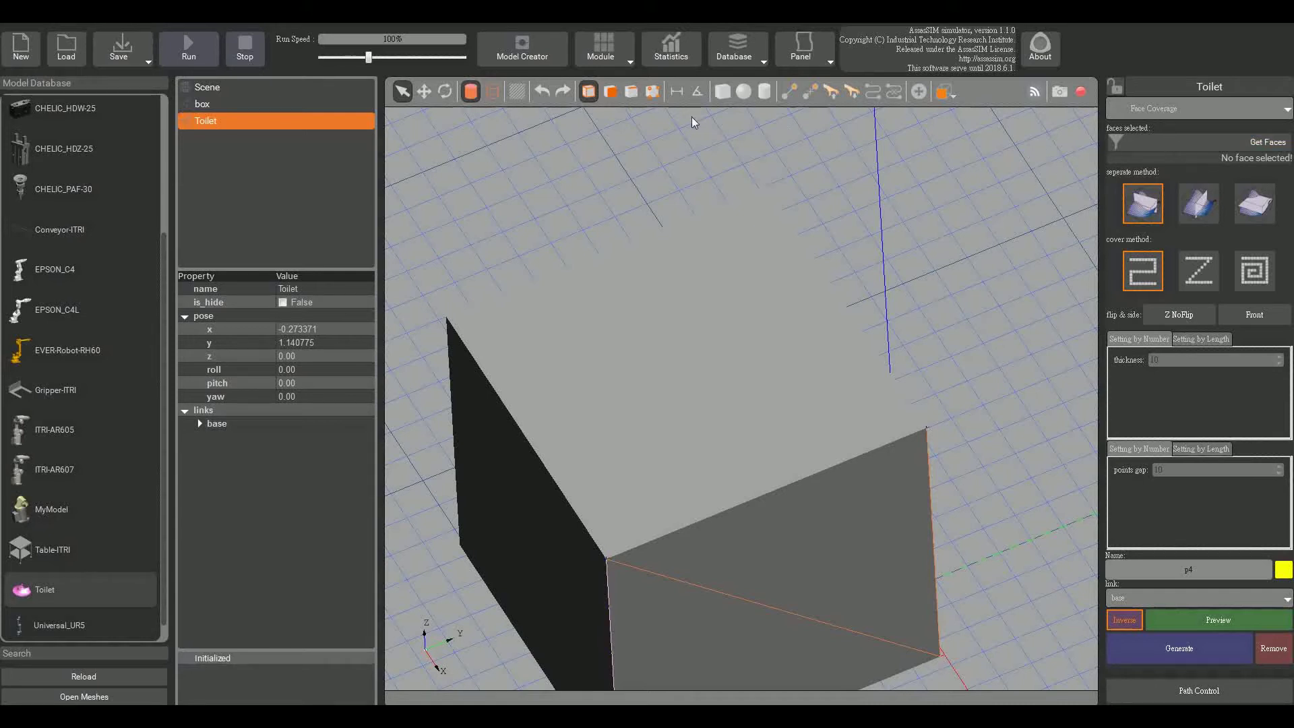
Load the box's upper face for coverage, set the points gap to 5, and preview the path.
click(616, 93)
click(658, 356)
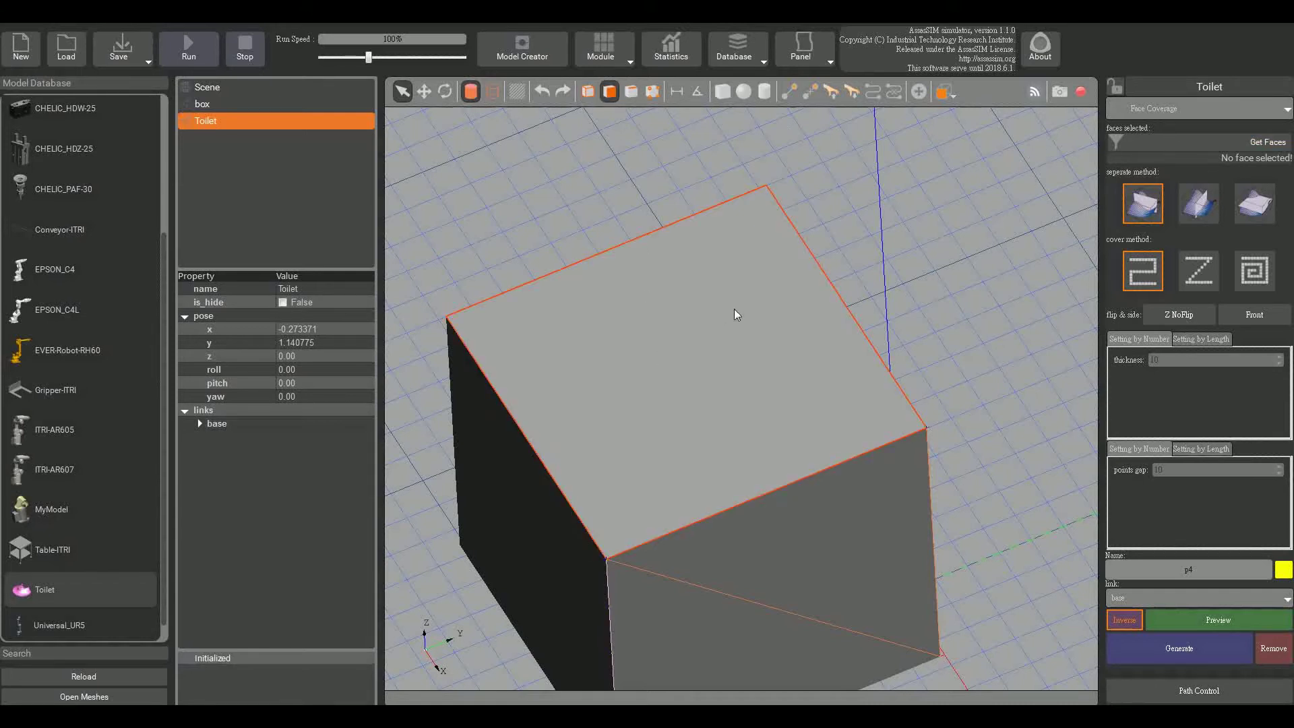
click(1150, 143)
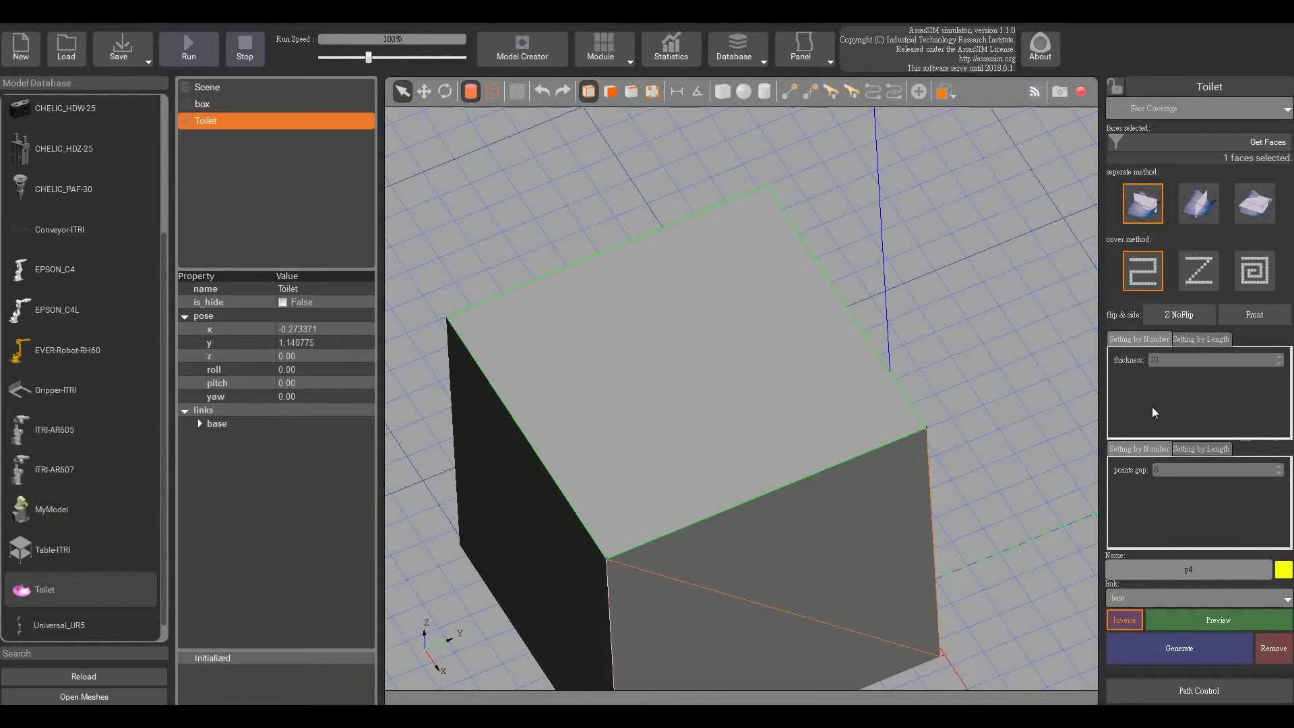
click(1224, 615)
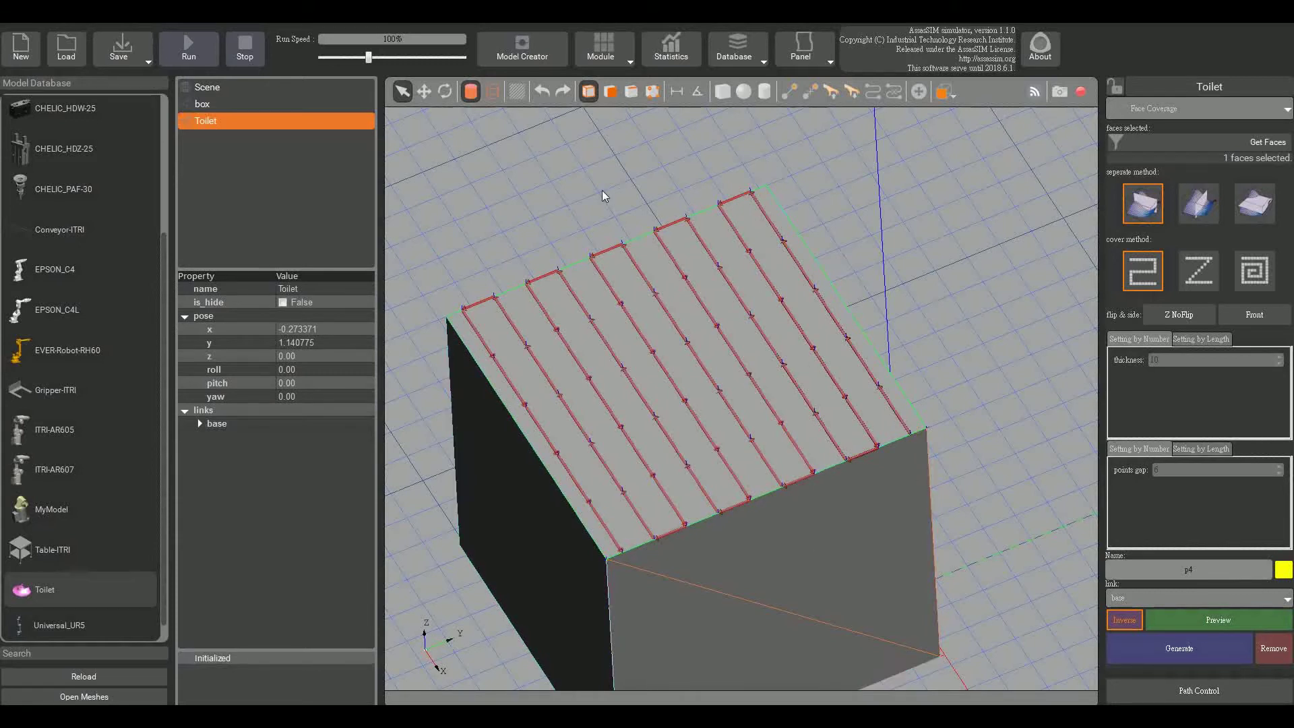
Set the path direction to forward, preview the coverage, and preview it again with the Z-shaped cover method.
click(1205, 615)
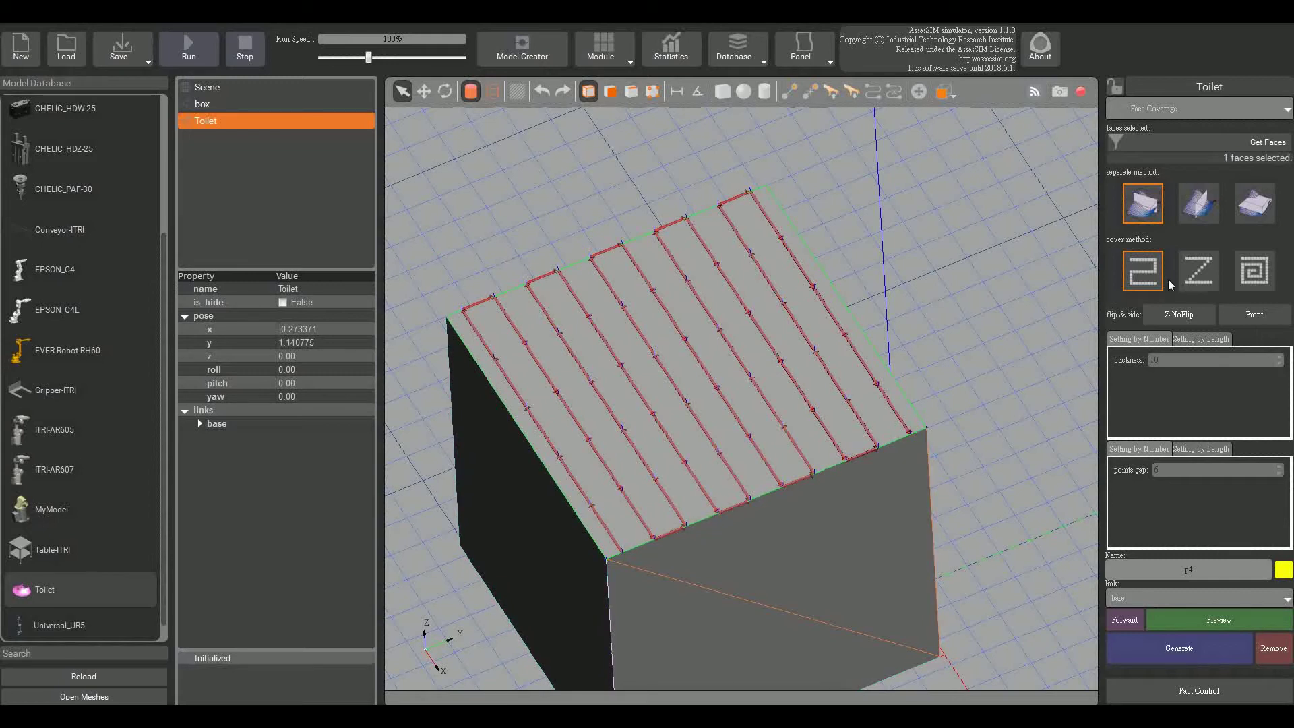
click(1198, 279)
click(1232, 618)
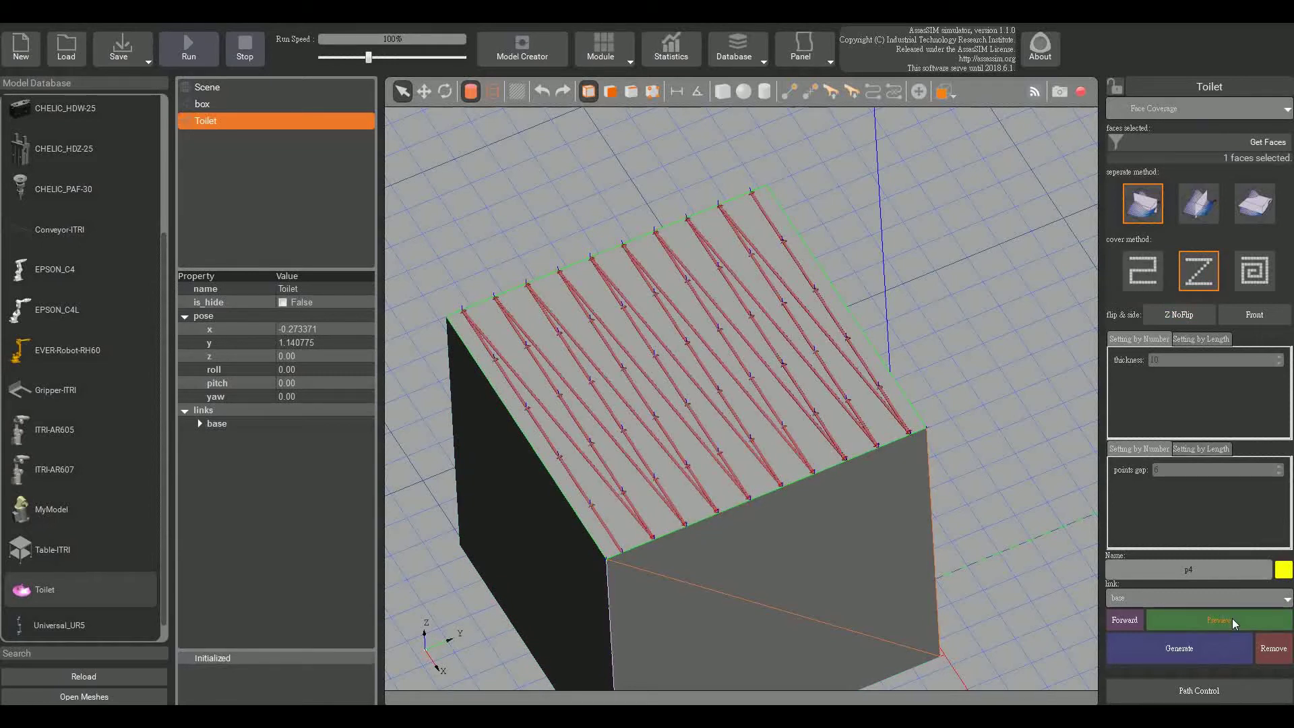
Switch the cover method to the spiral pattern, set the points gap to 10, and preview the coverage before and after the gap change.
click(1253, 272)
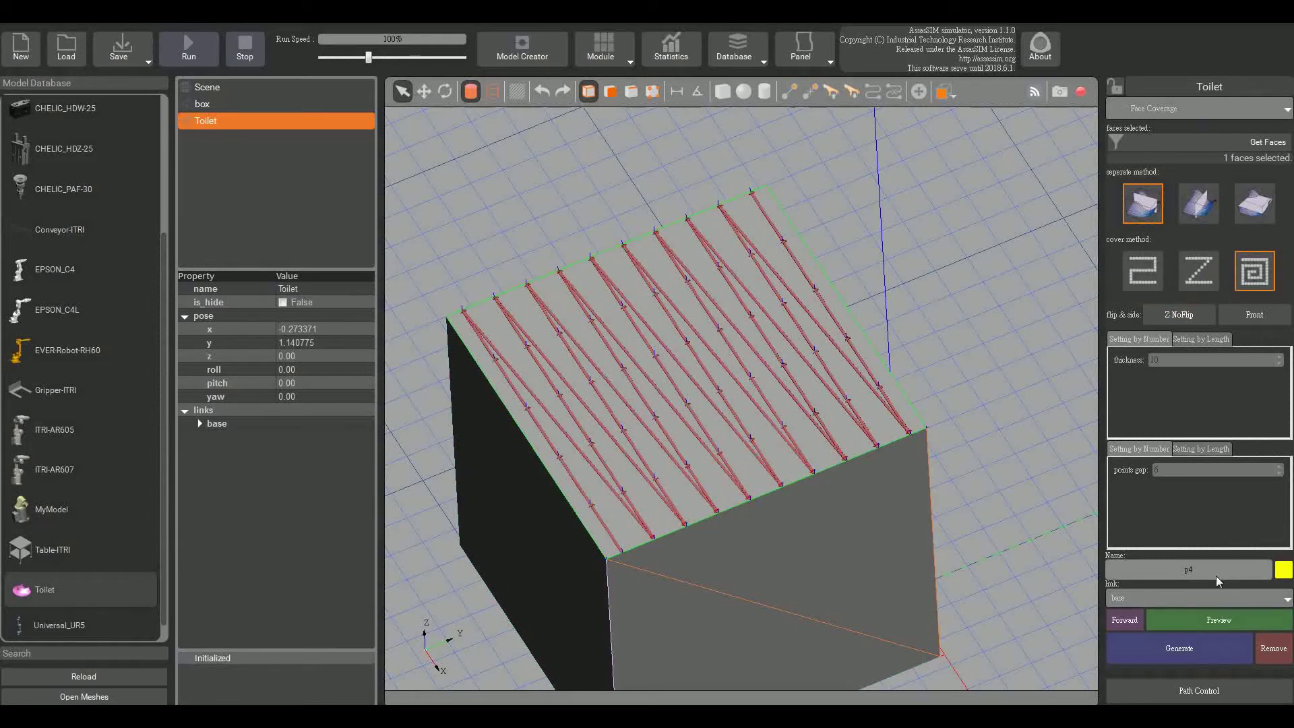
click(1219, 616)
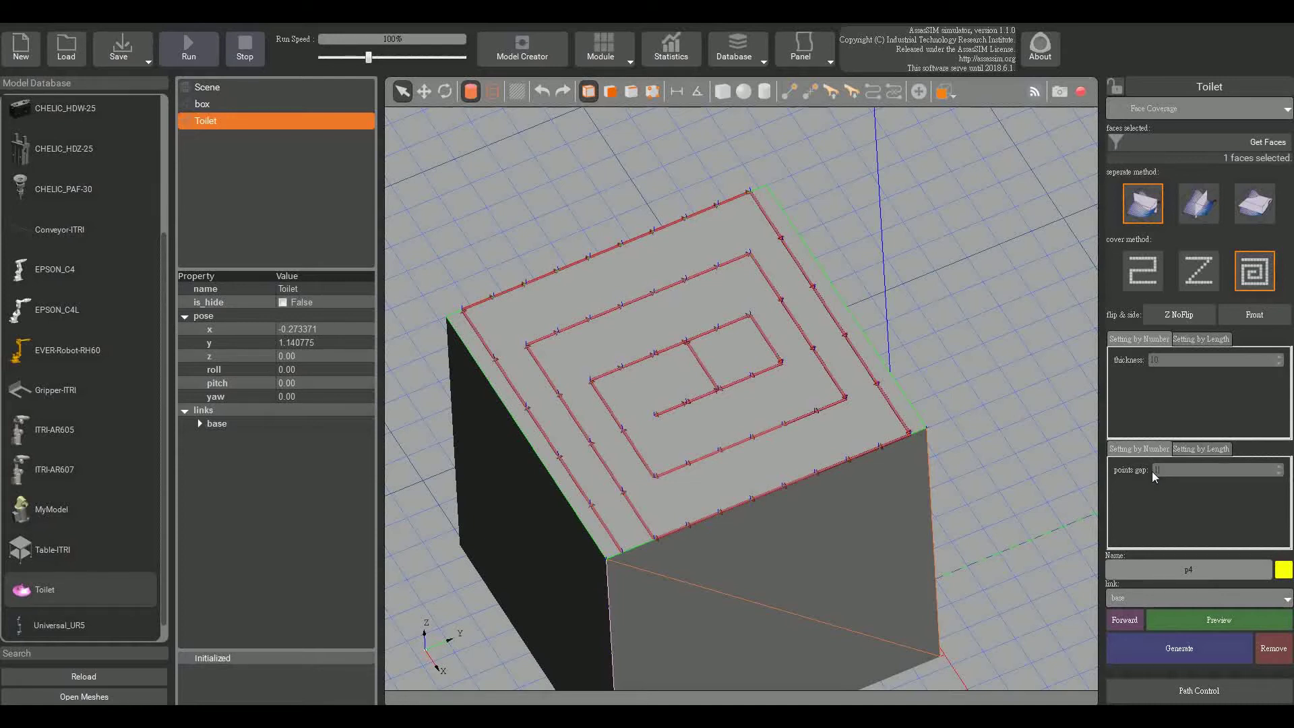
click(1219, 620)
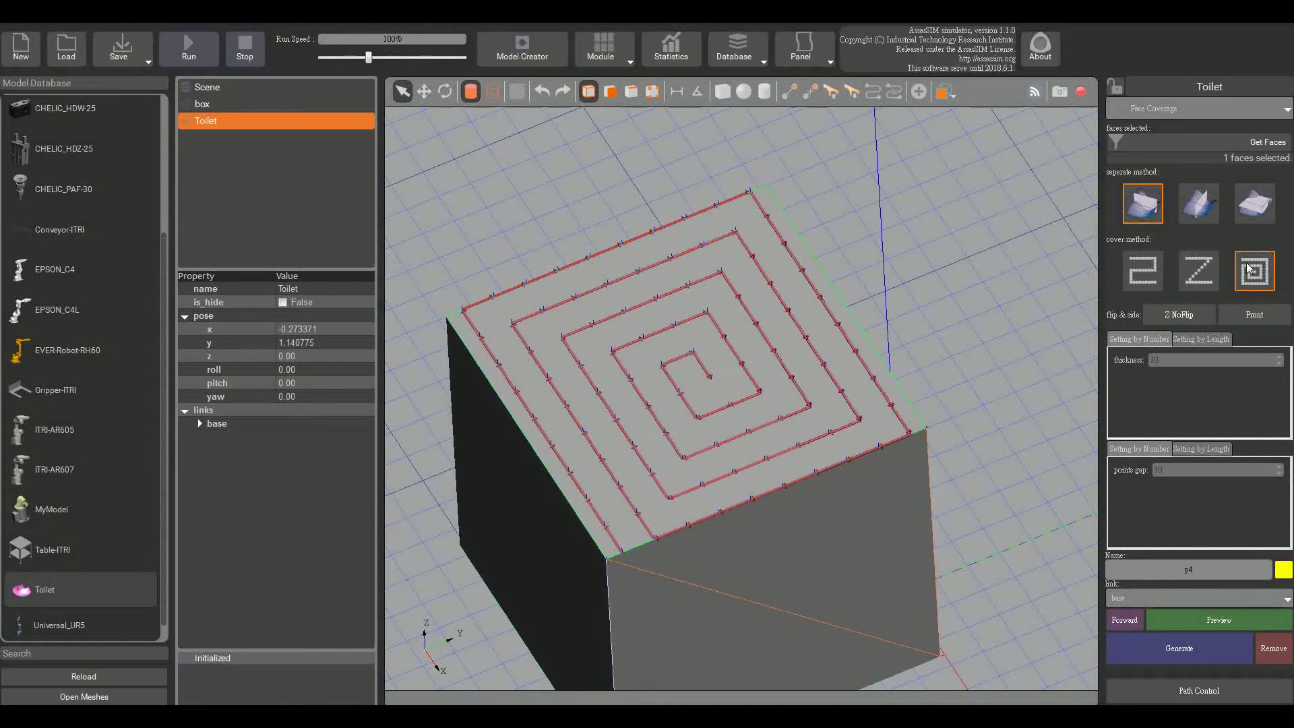
Choose the second separate method and preview the face coverage with the spiral and the Z-shaped cover methods.
click(1200, 203)
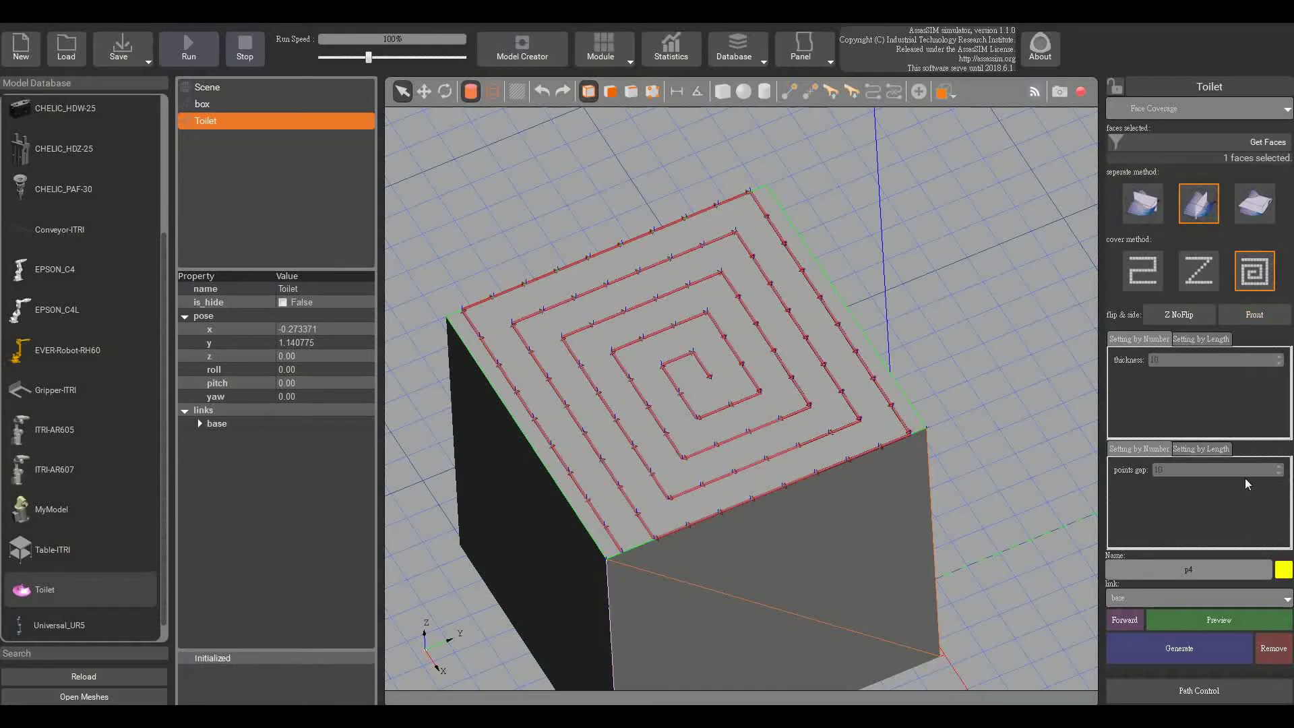
click(1227, 617)
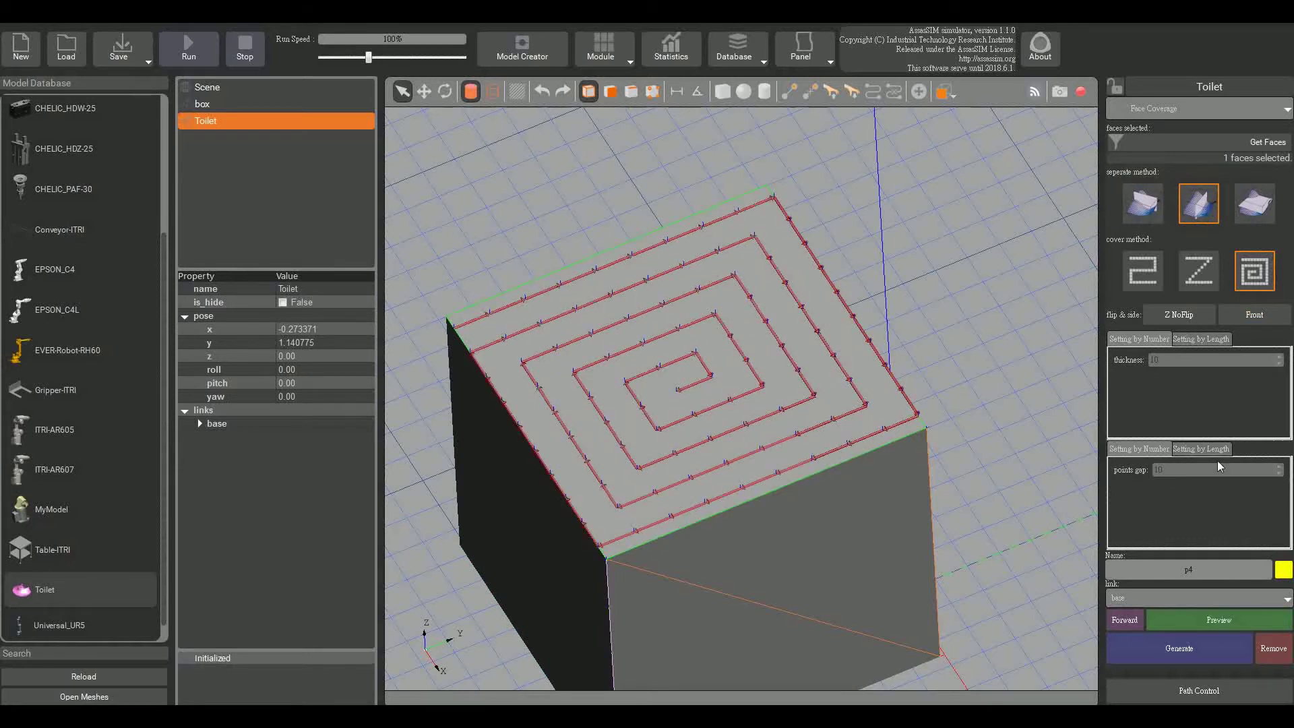
click(1191, 271)
click(1231, 617)
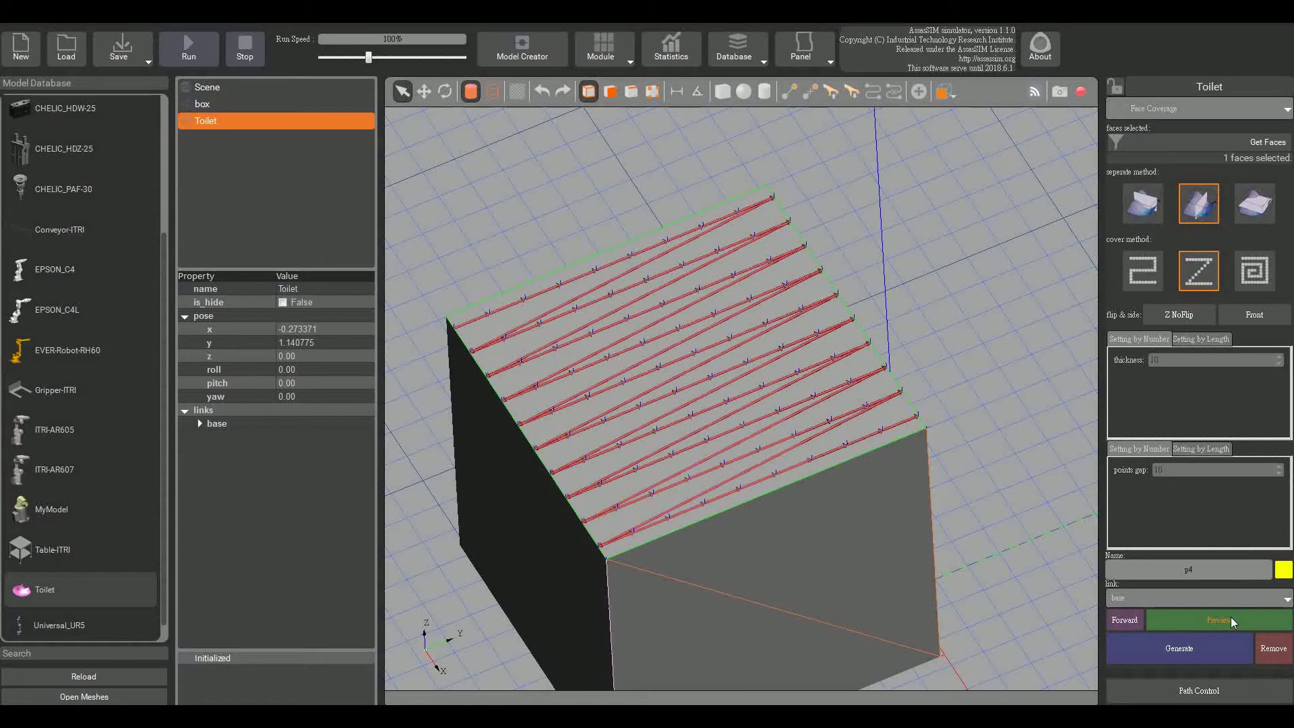
Return to the first separate method, preview the Z-shaped coverage, name the path p7, and generate it.
click(1144, 205)
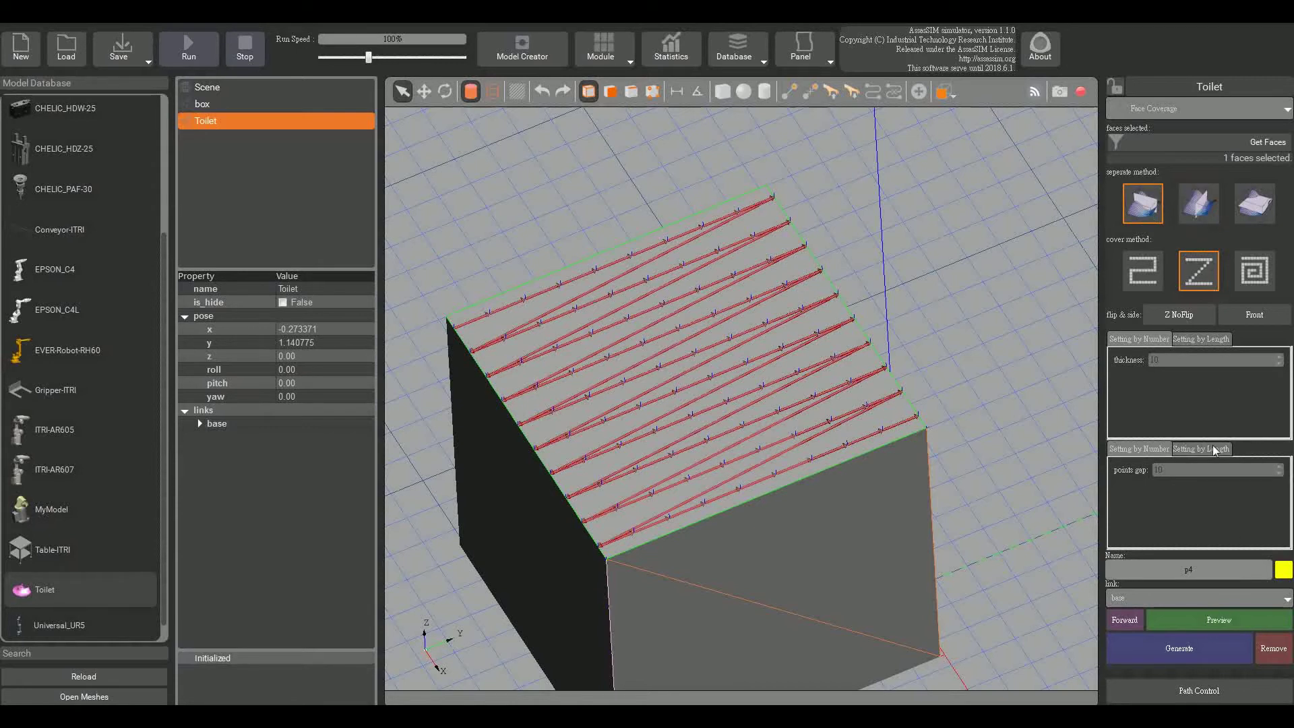
click(1230, 620)
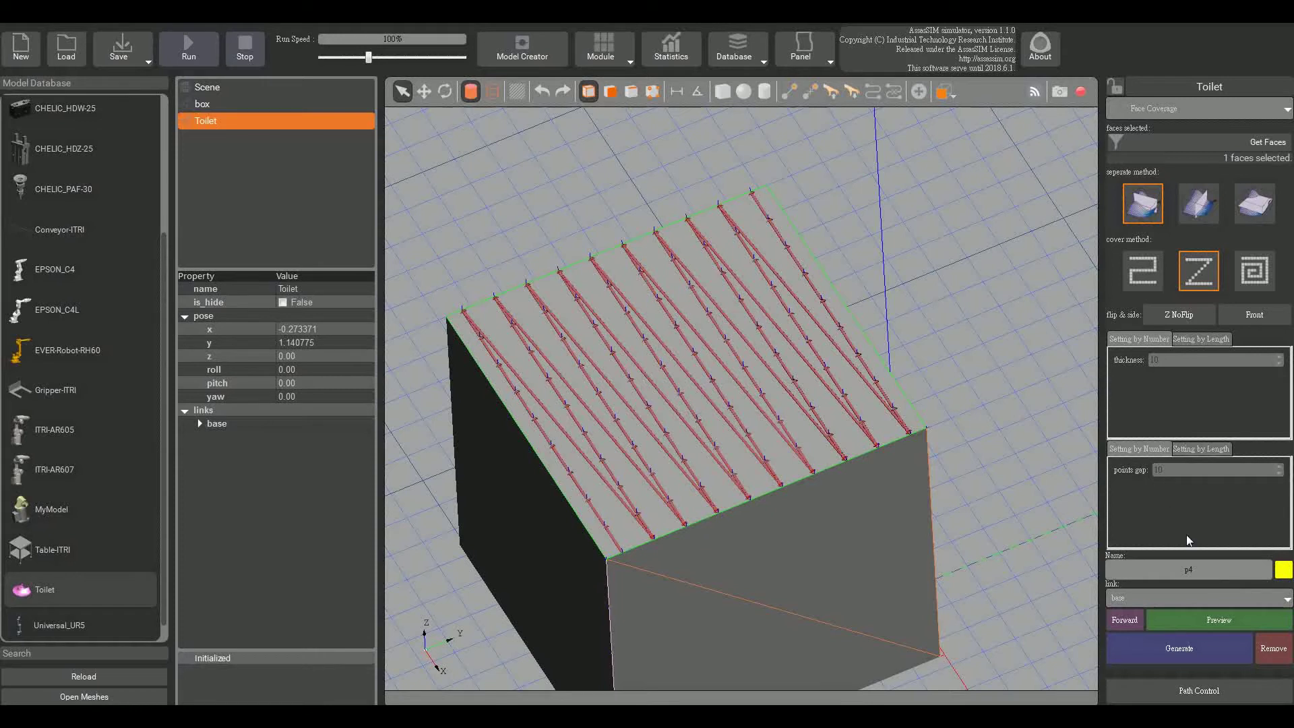
click(1209, 572)
click(1202, 660)
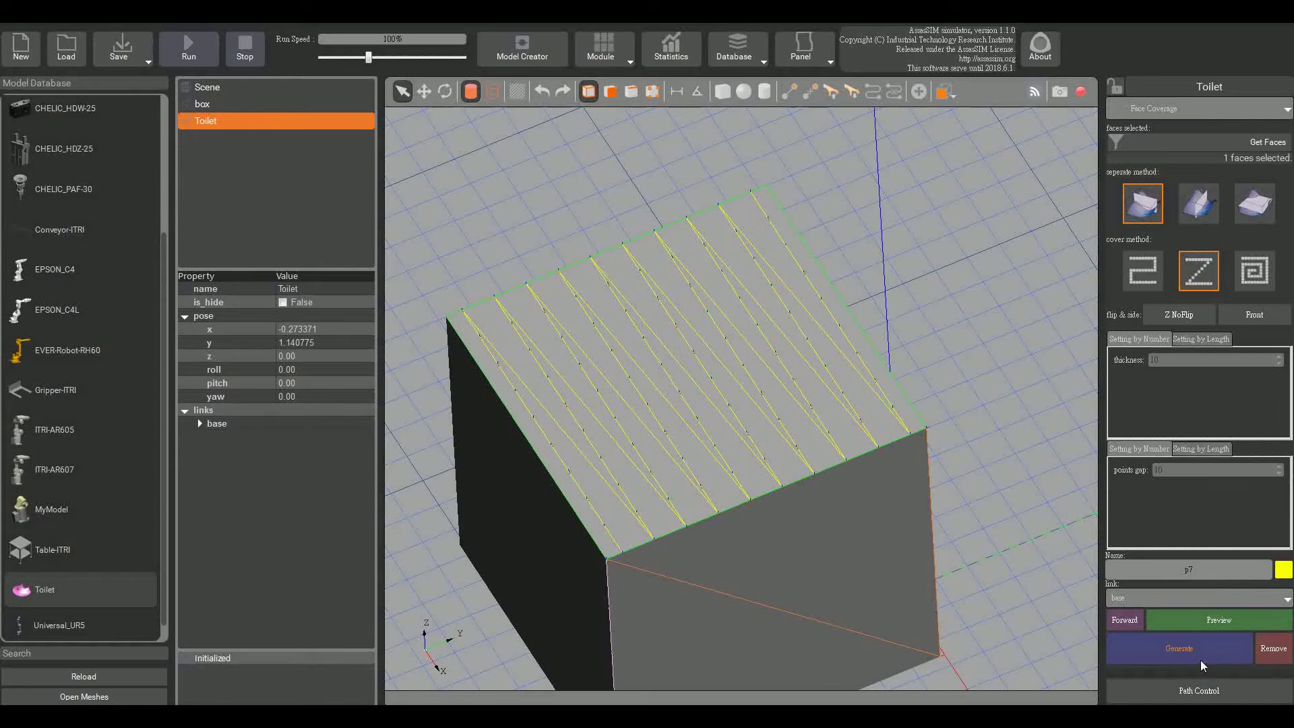
Examine the generated coverage path on the box and list the paths stored under the box's link.
drag(932, 383, 960, 314)
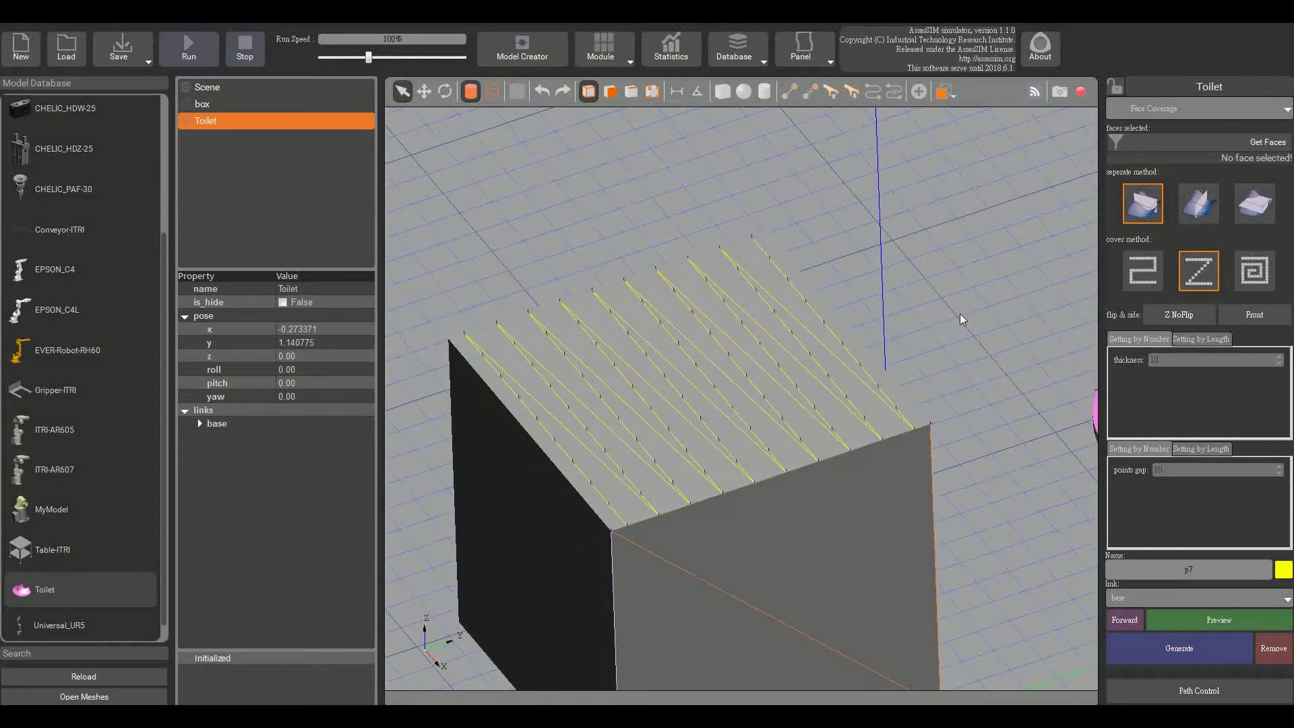
scroll(1014, 313, down, 2)
scroll(1014, 315, down, 3)
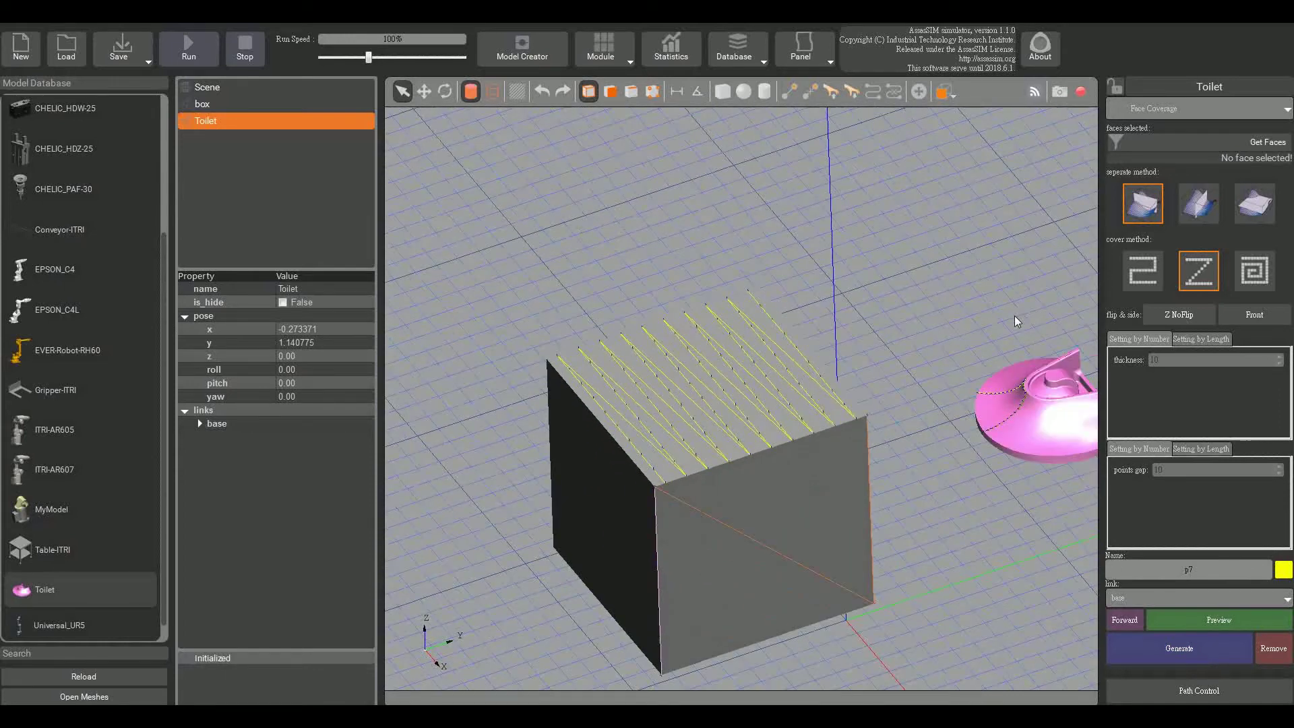
middle_drag(937, 333, 984, 214)
drag(984, 215, 961, 180)
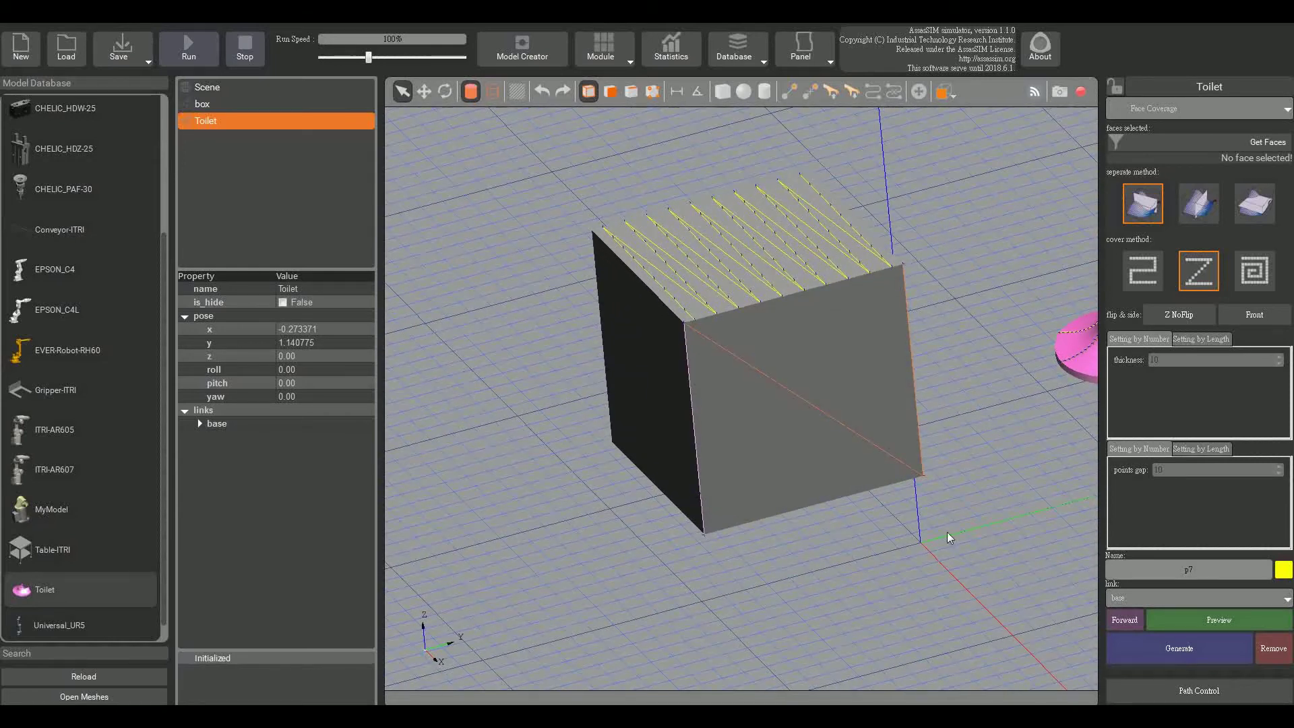
middle_drag(926, 545, 896, 561)
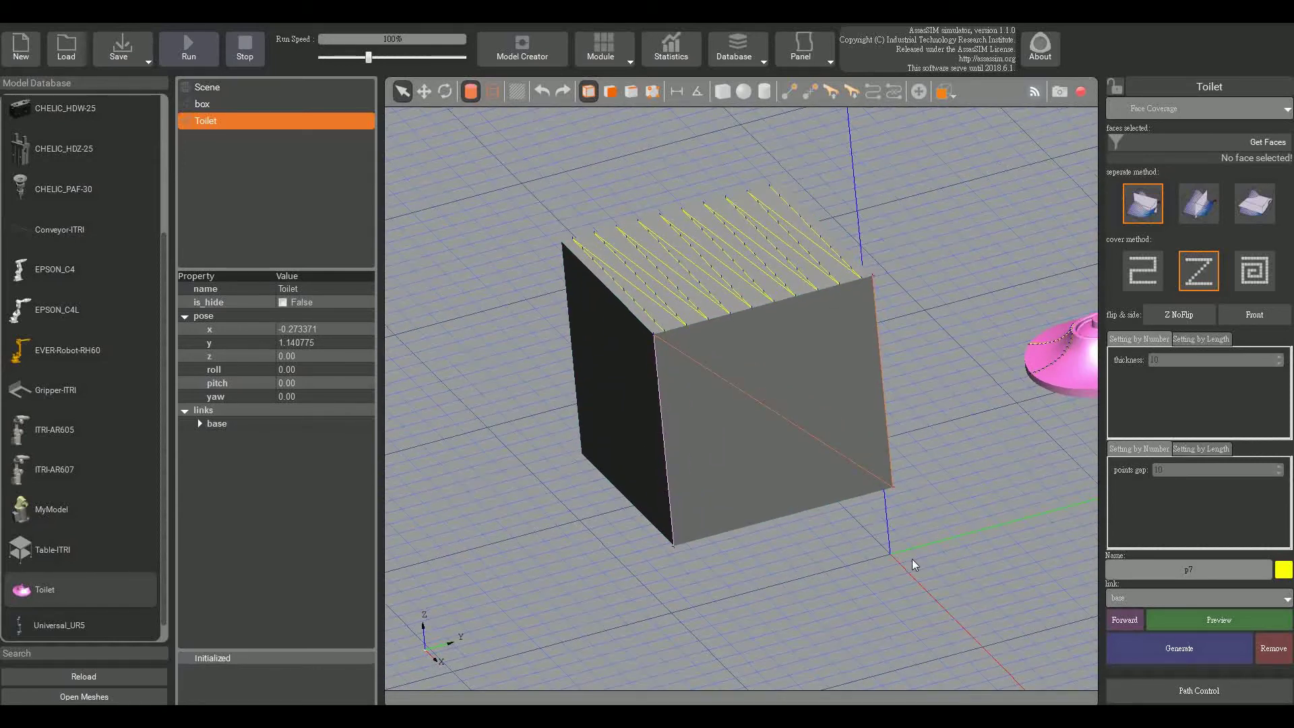
drag(912, 560, 937, 571)
click(828, 462)
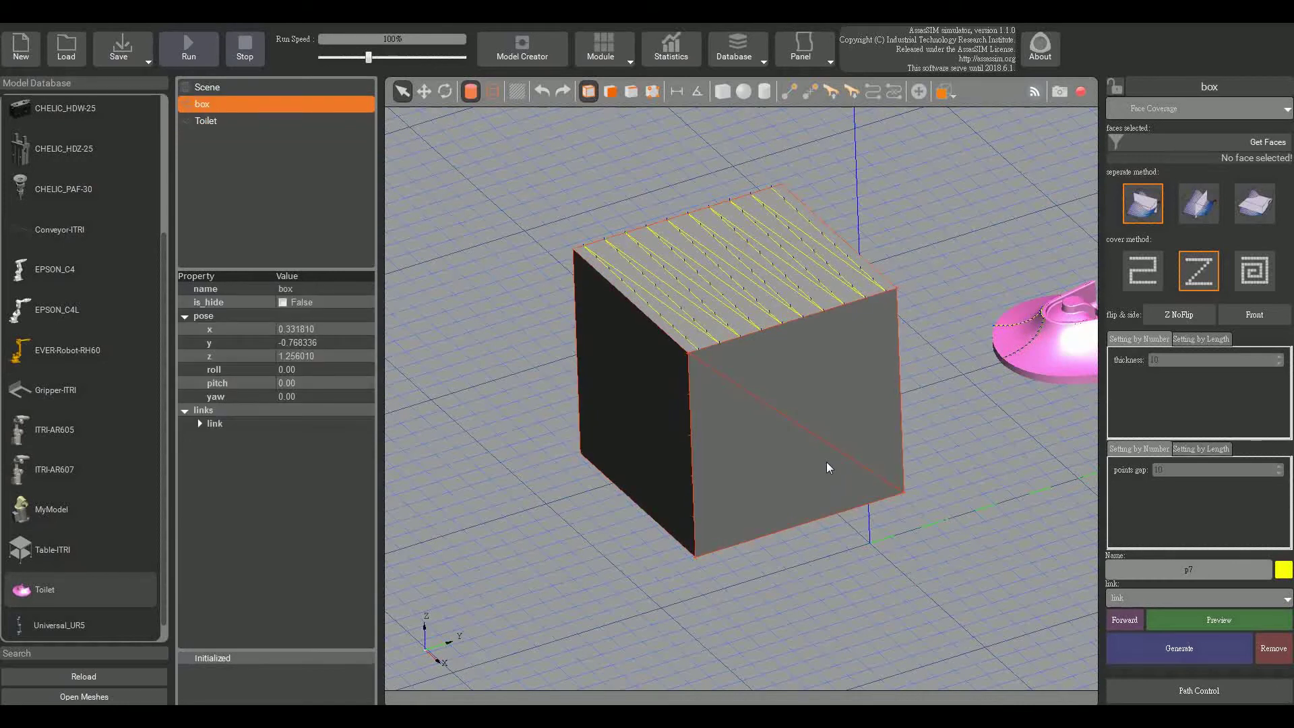
click(199, 424)
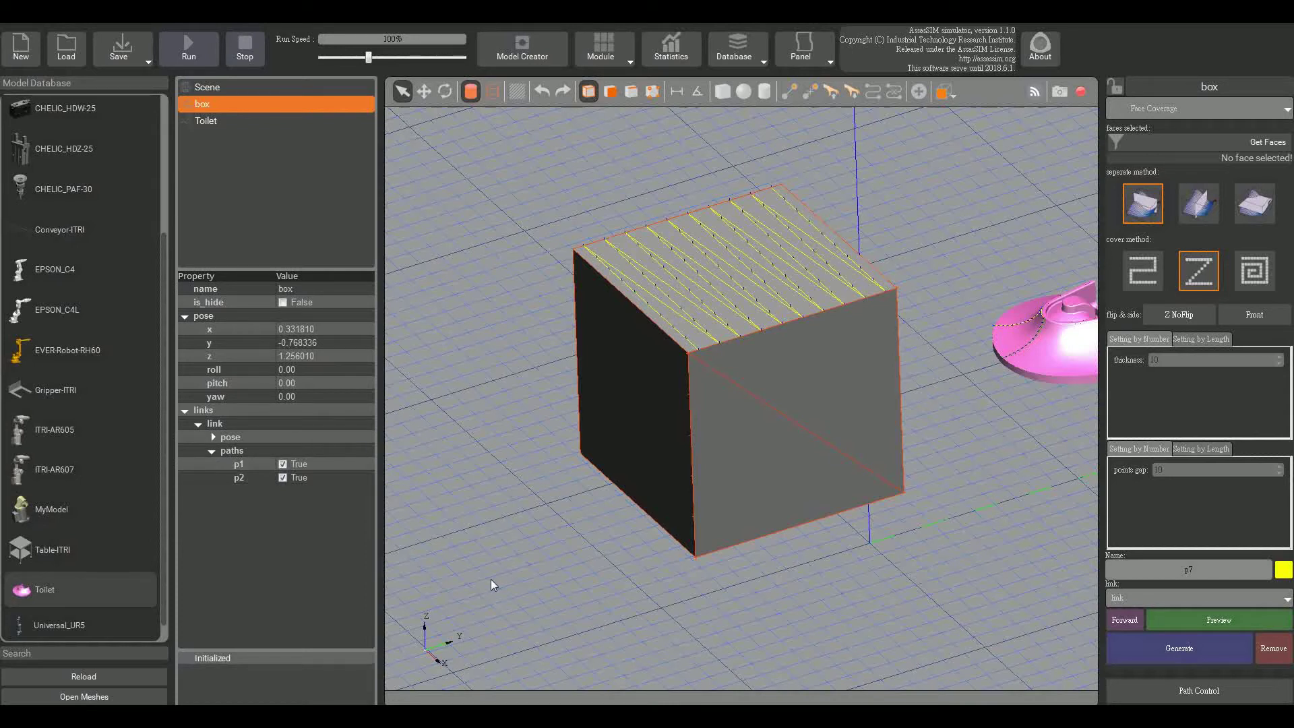
middle_drag(500, 556, 542, 564)
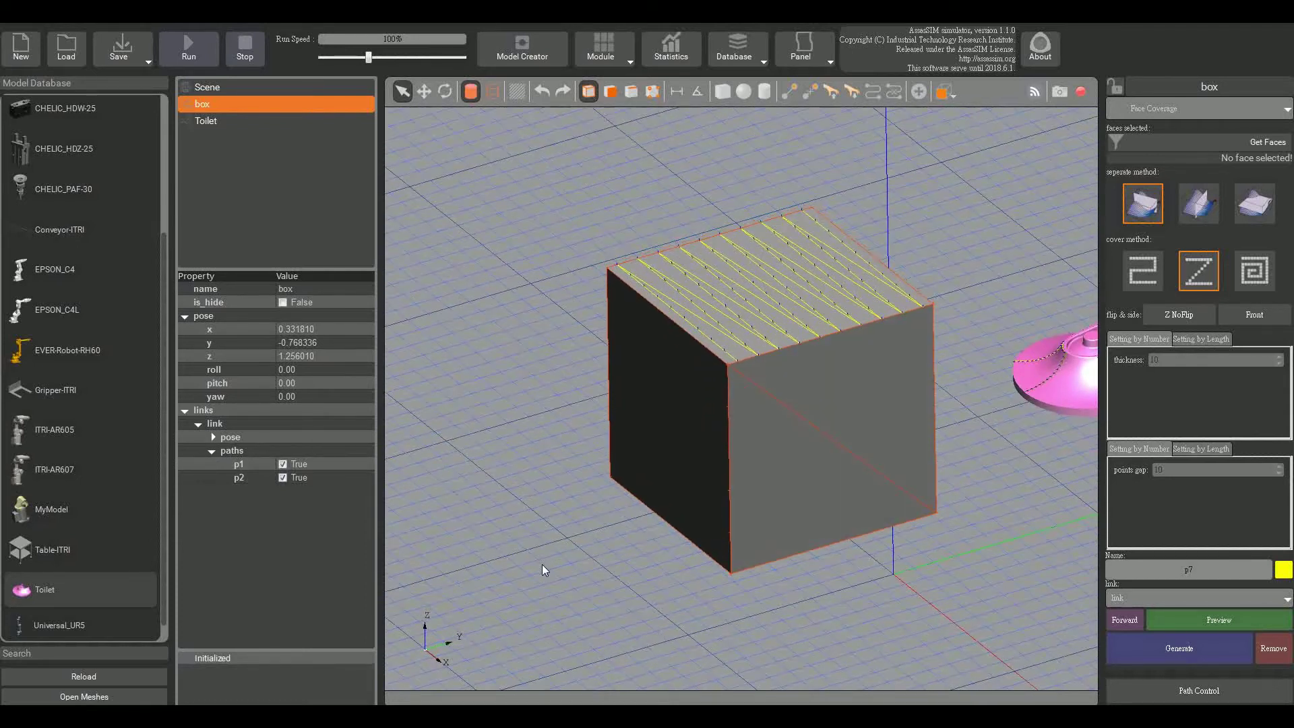
Raise the Toilet model along the Z axis to a height of about 1.10.
click(1046, 379)
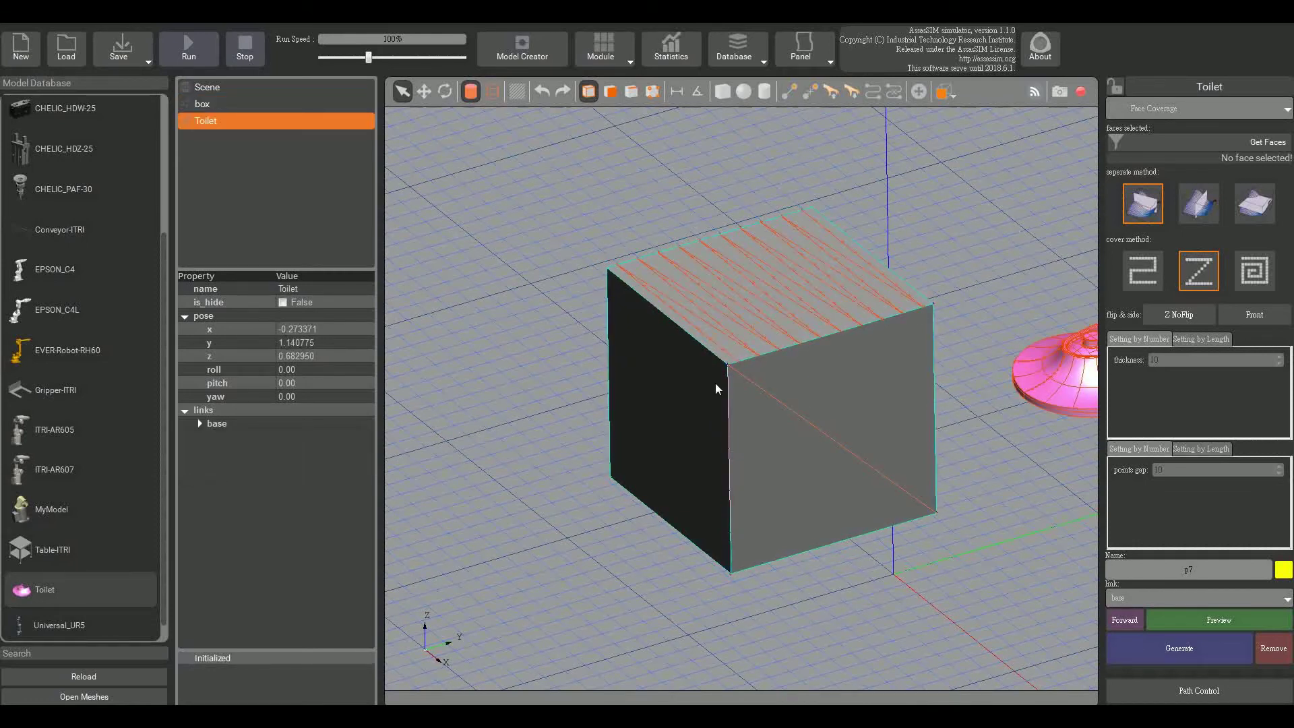
middle_drag(536, 274, 434, 352)
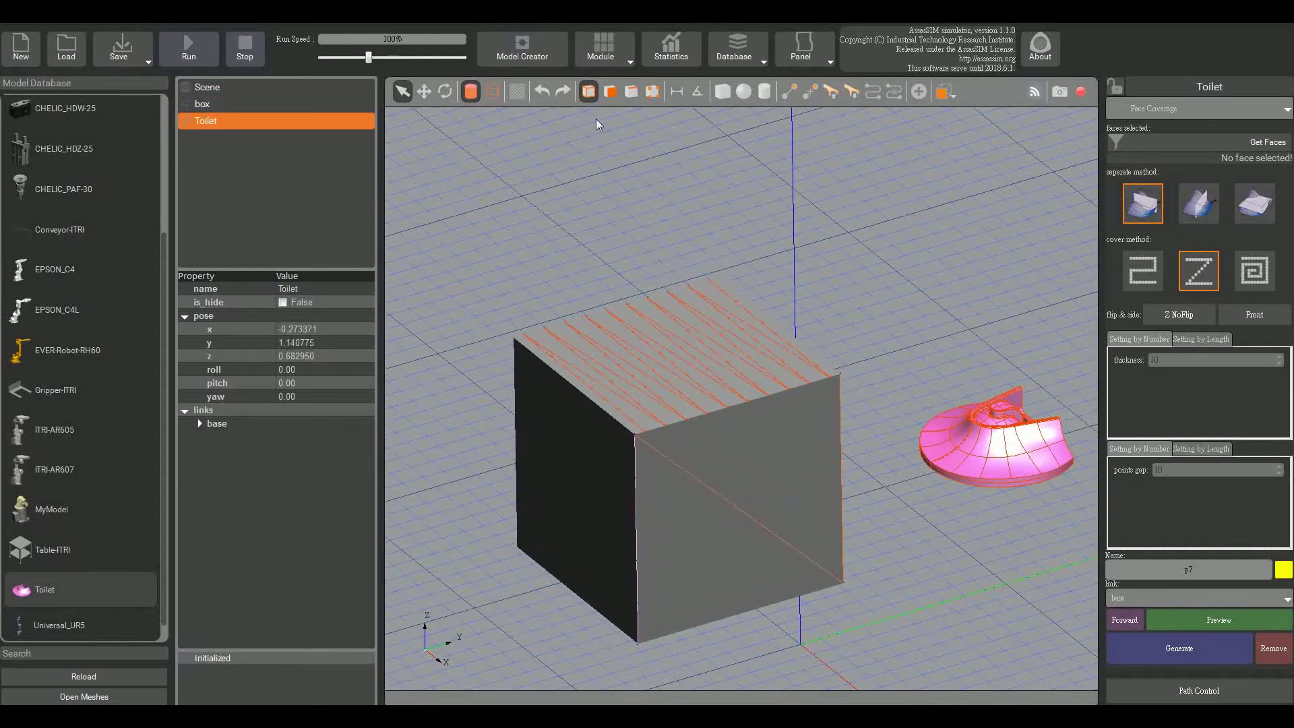
click(427, 91)
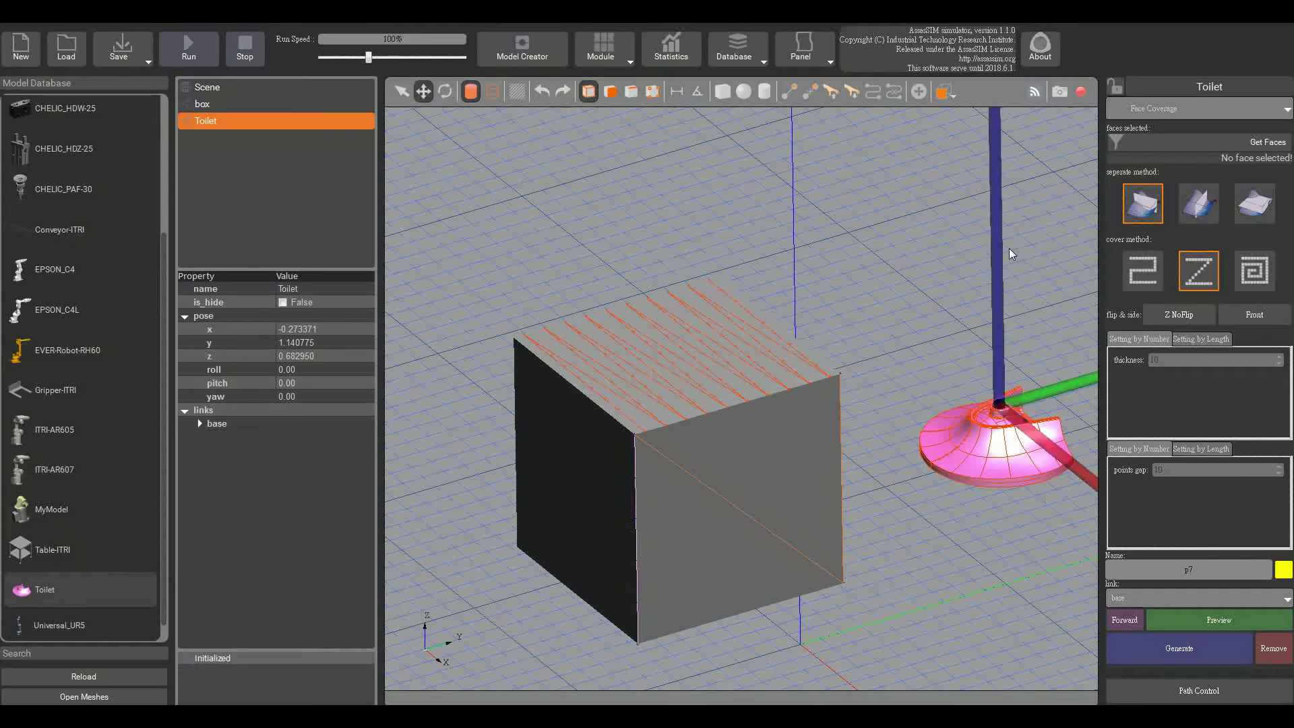
drag(998, 224, 820, 163)
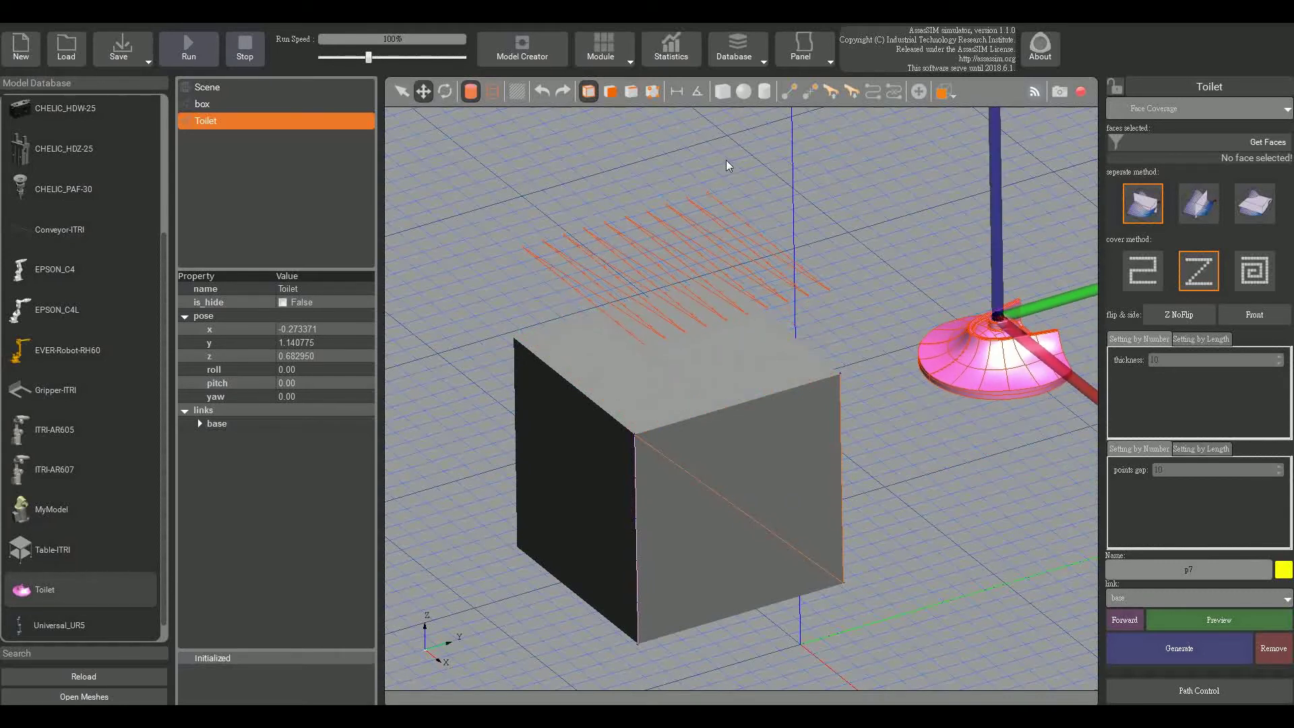
click(406, 90)
List the paths stored under the Toilet model's base link.
middle_drag(1000, 532, 1000, 395)
click(994, 371)
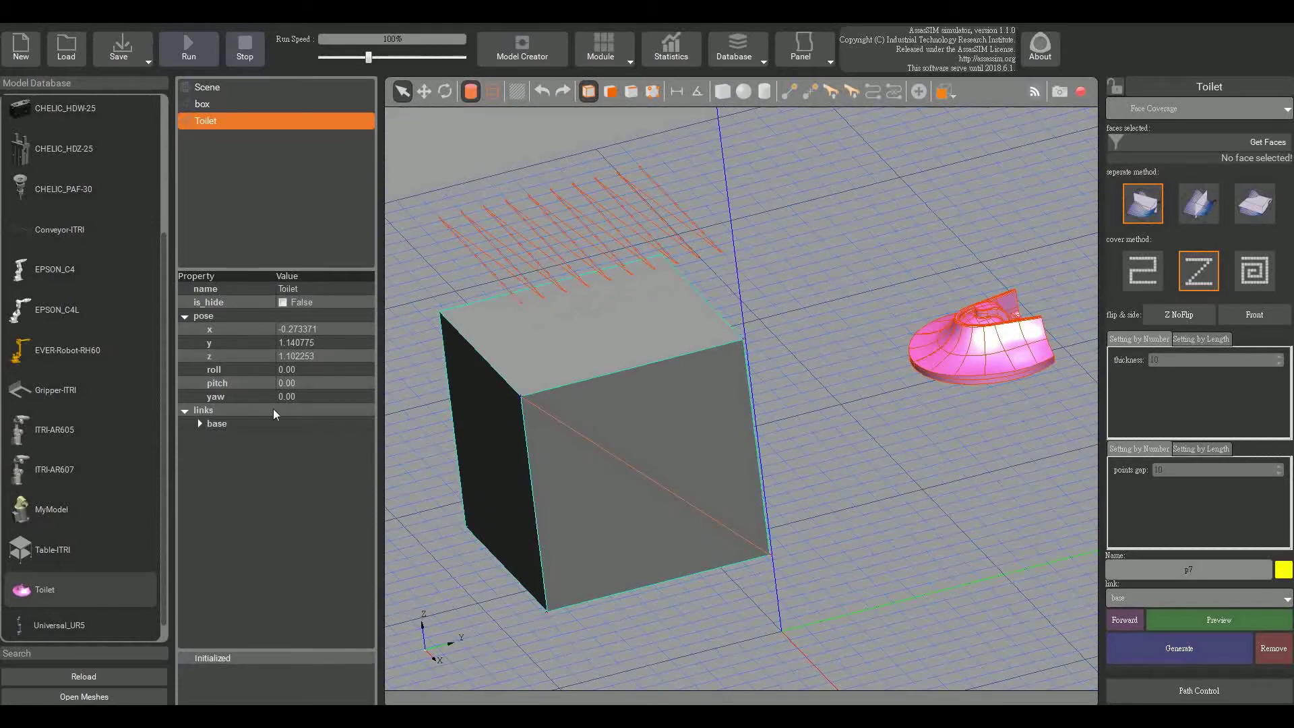
click(197, 424)
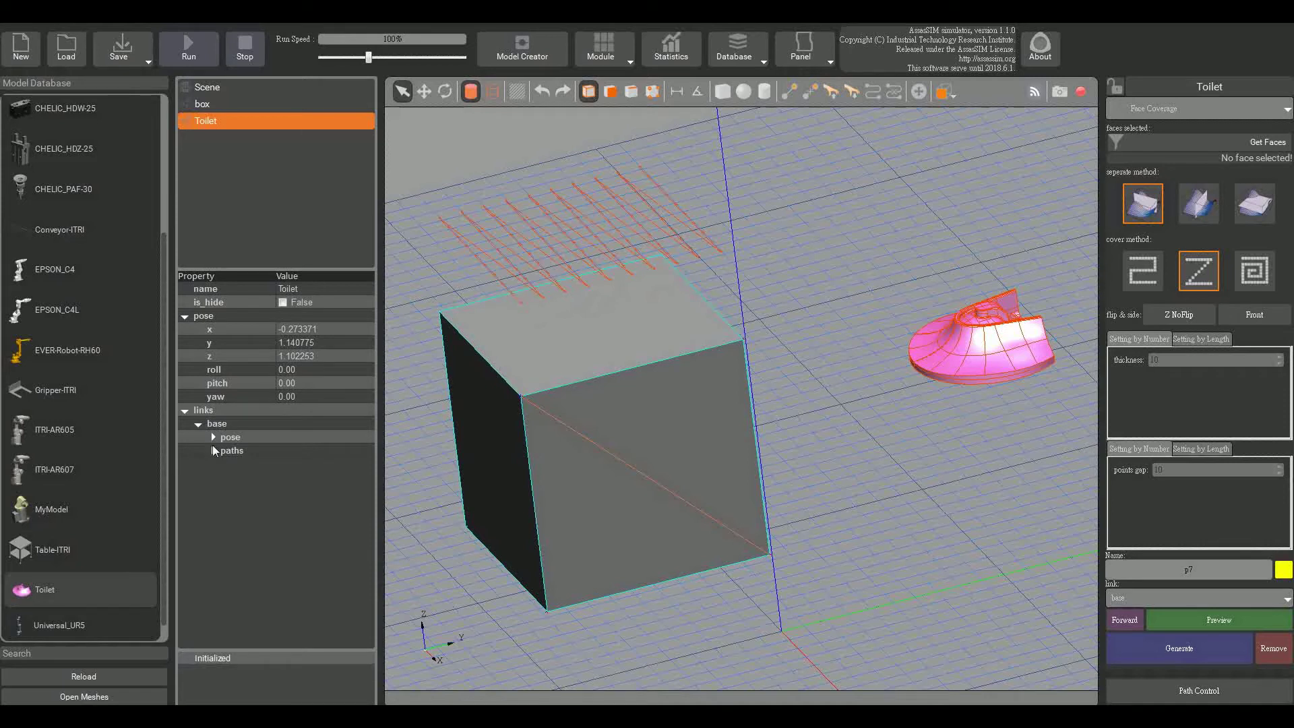
click(213, 451)
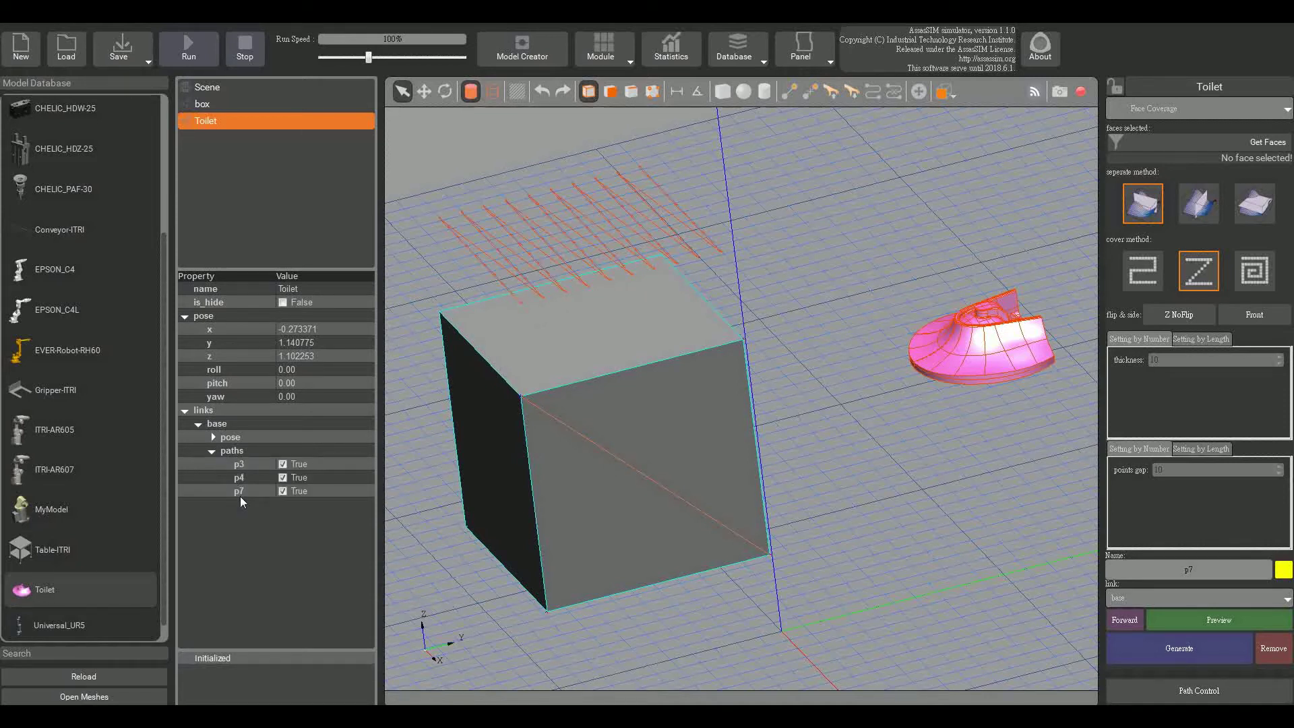
Delete the Toilet model from the scene together with its paths.
middle_drag(878, 526, 914, 591)
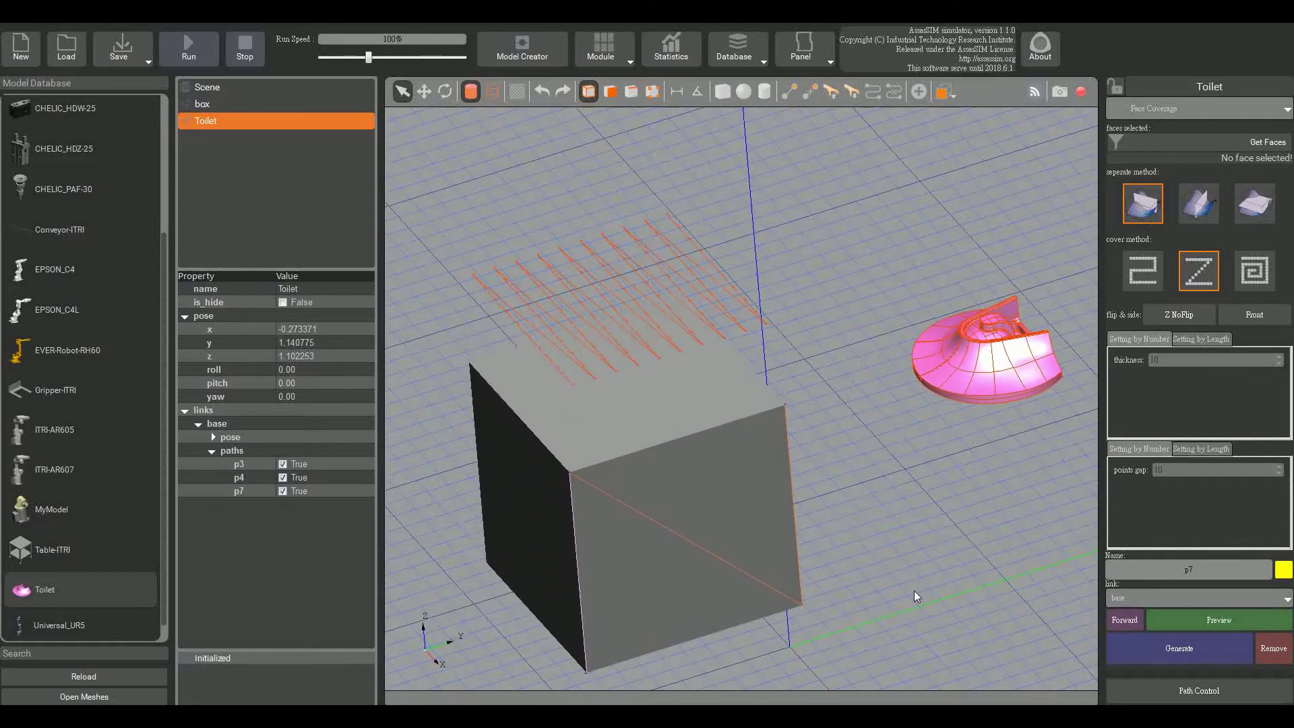
scroll(914, 591, down, 3)
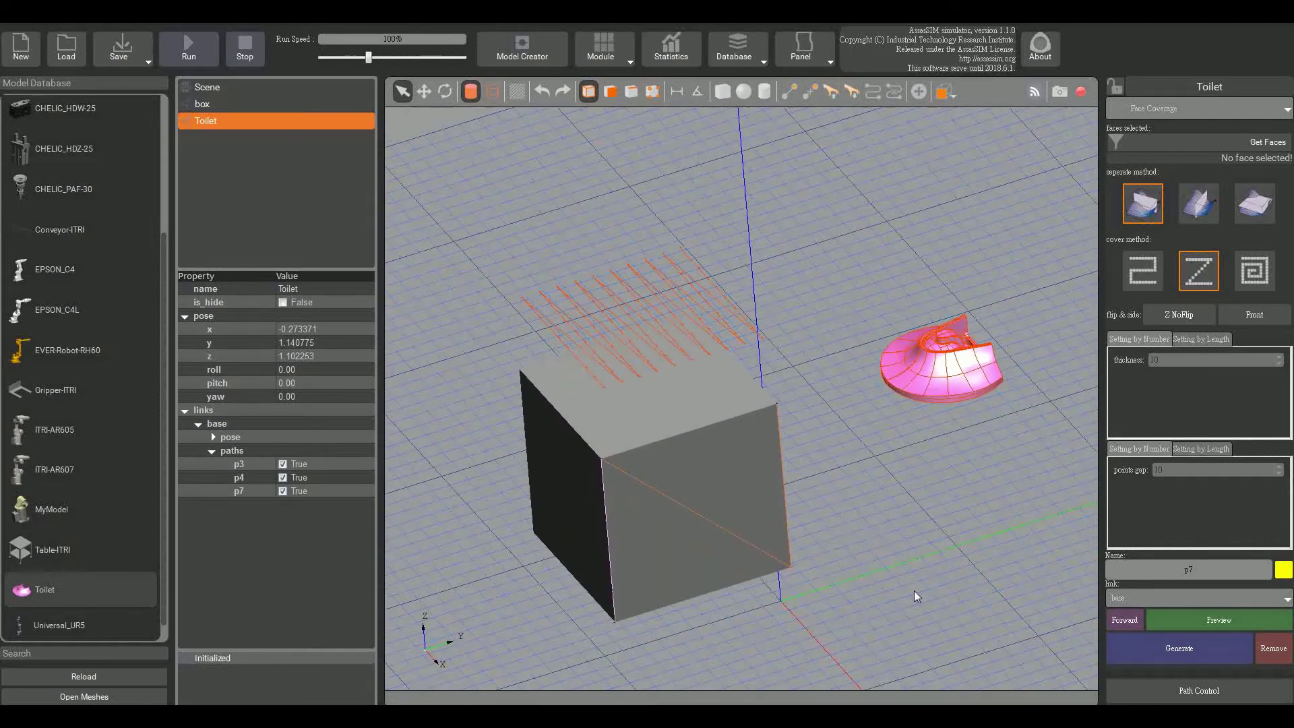
click(910, 380)
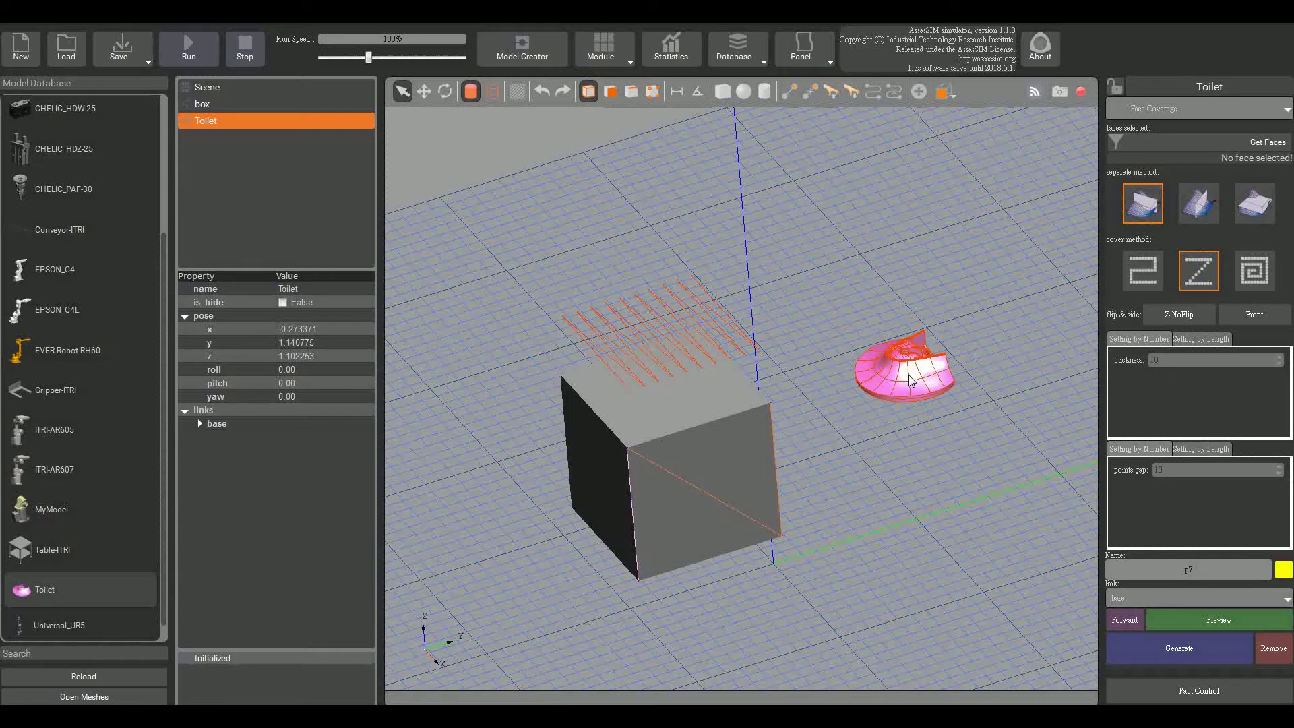
key(Delete)
Select the box and check which paths are stored under its link.
scroll(904, 431, up, 5)
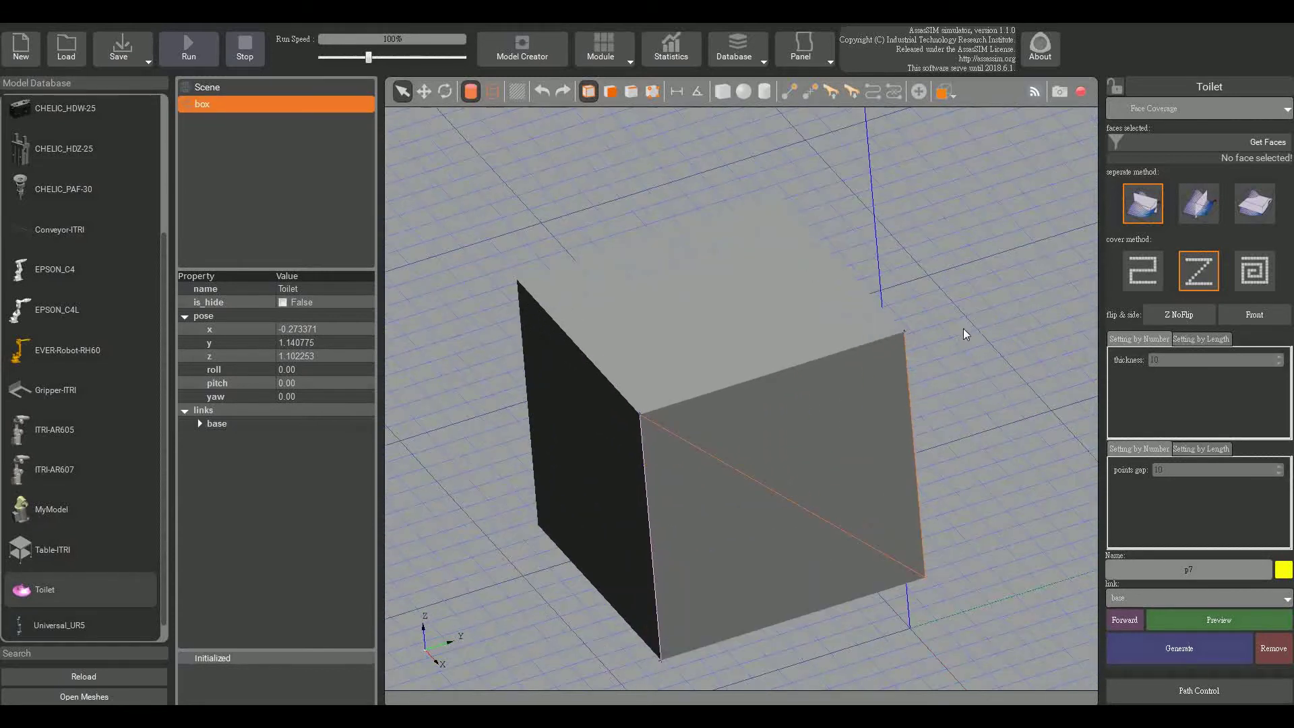
middle_drag(964, 331, 959, 283)
click(628, 383)
click(200, 424)
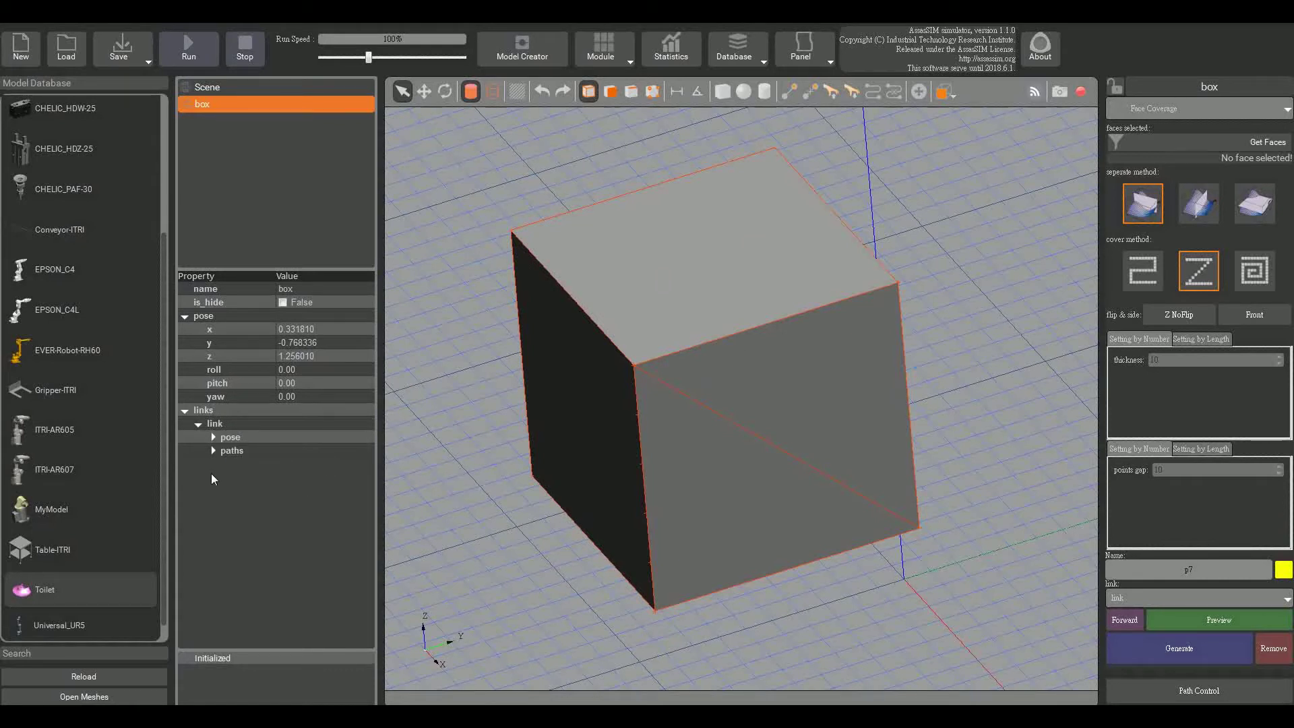
click(212, 451)
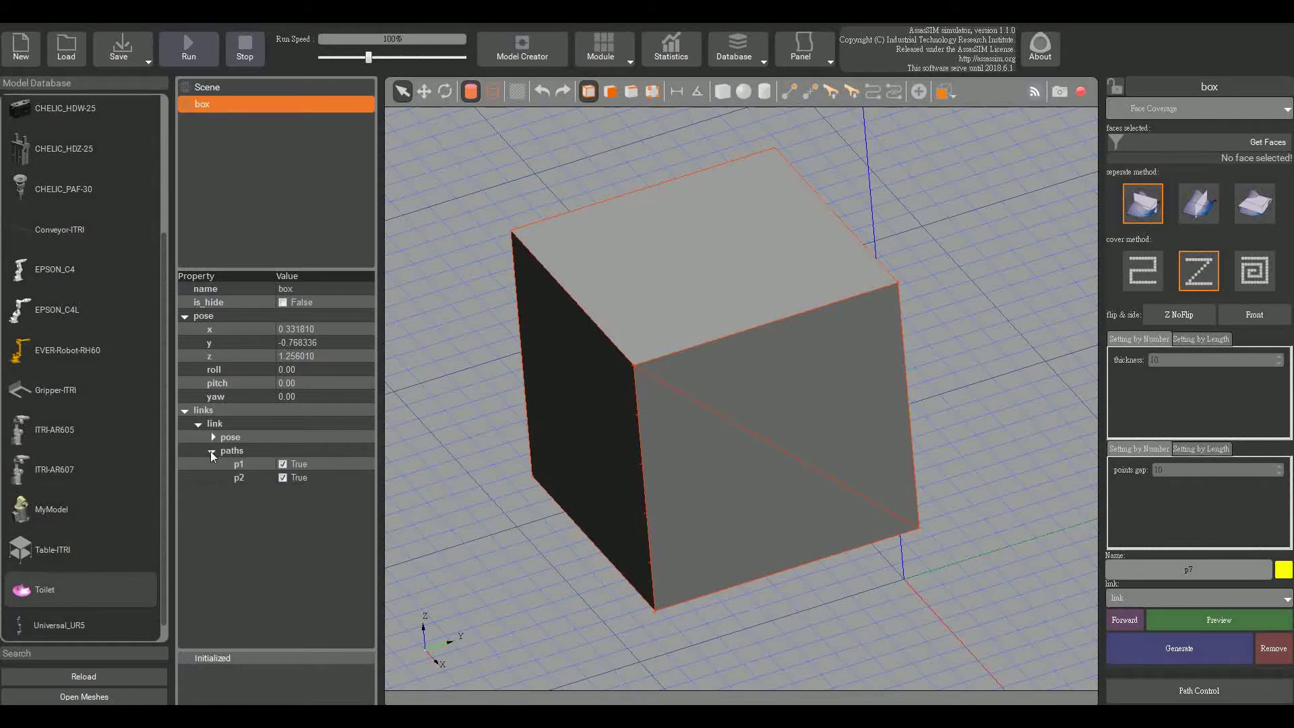
click(212, 451)
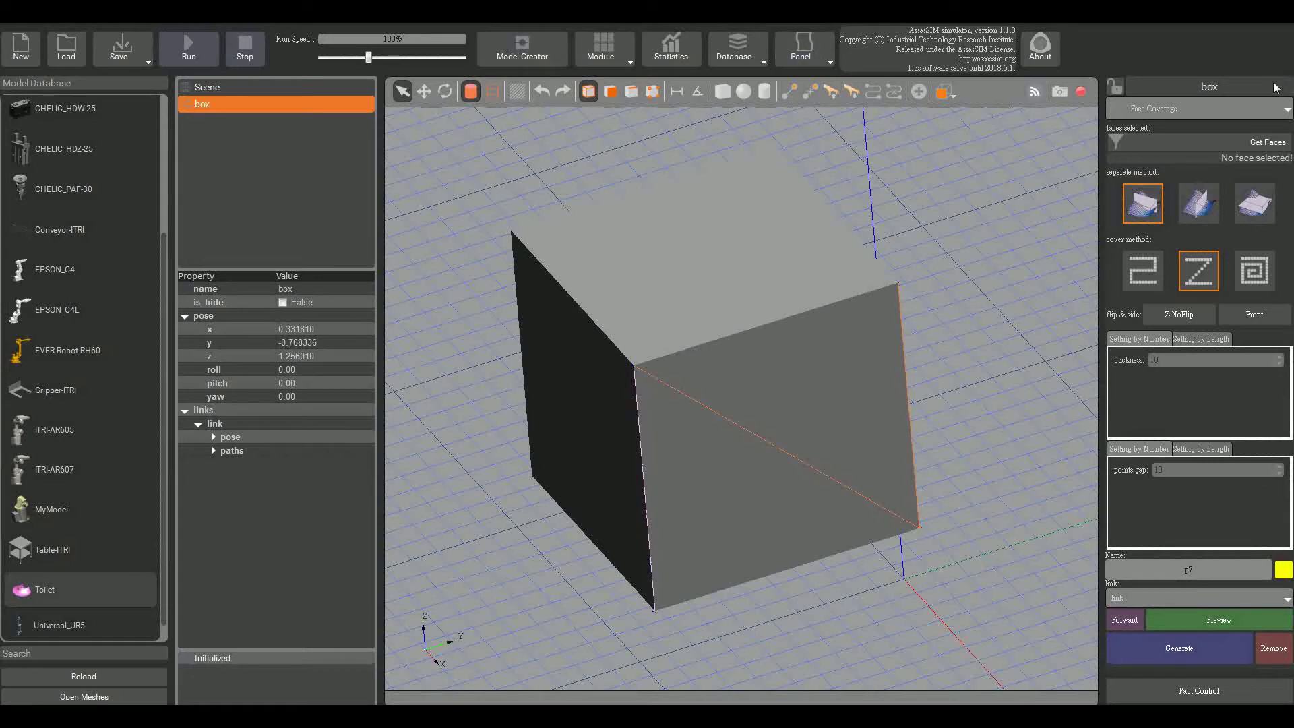
Connect the box's paths p1 and p2 into a single path named p3.
click(1213, 105)
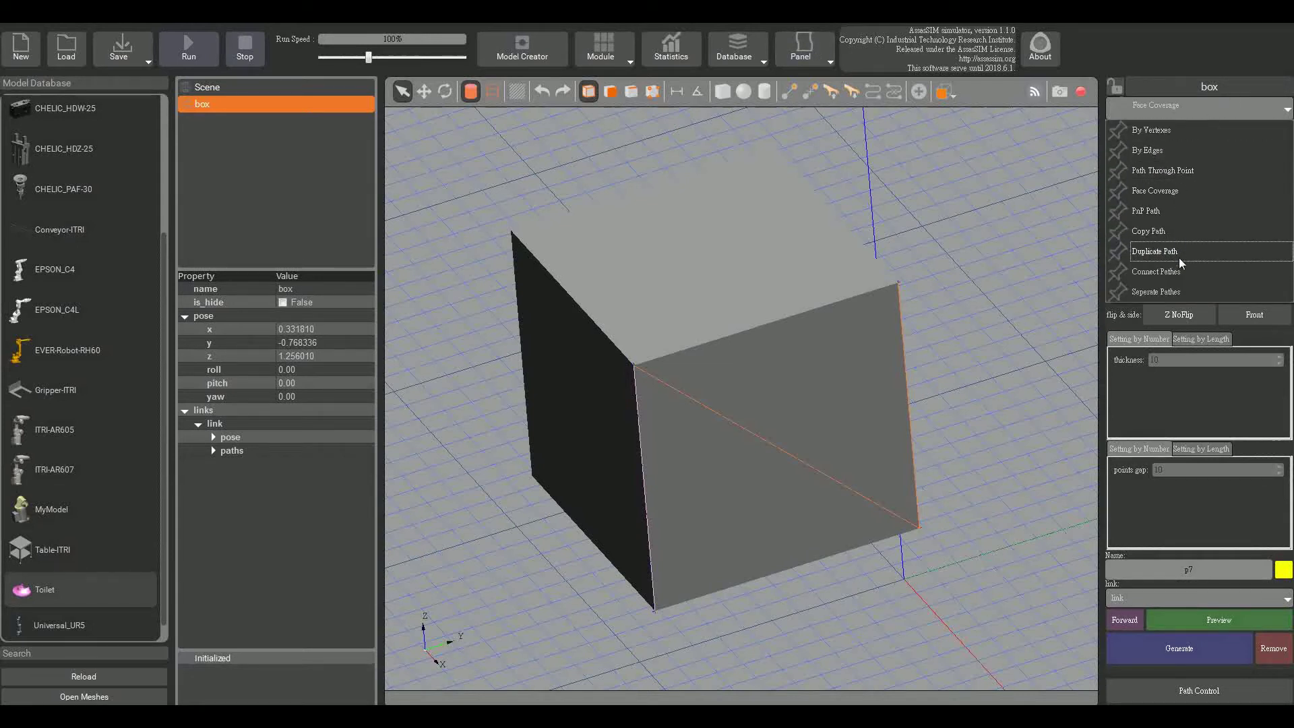
click(1147, 273)
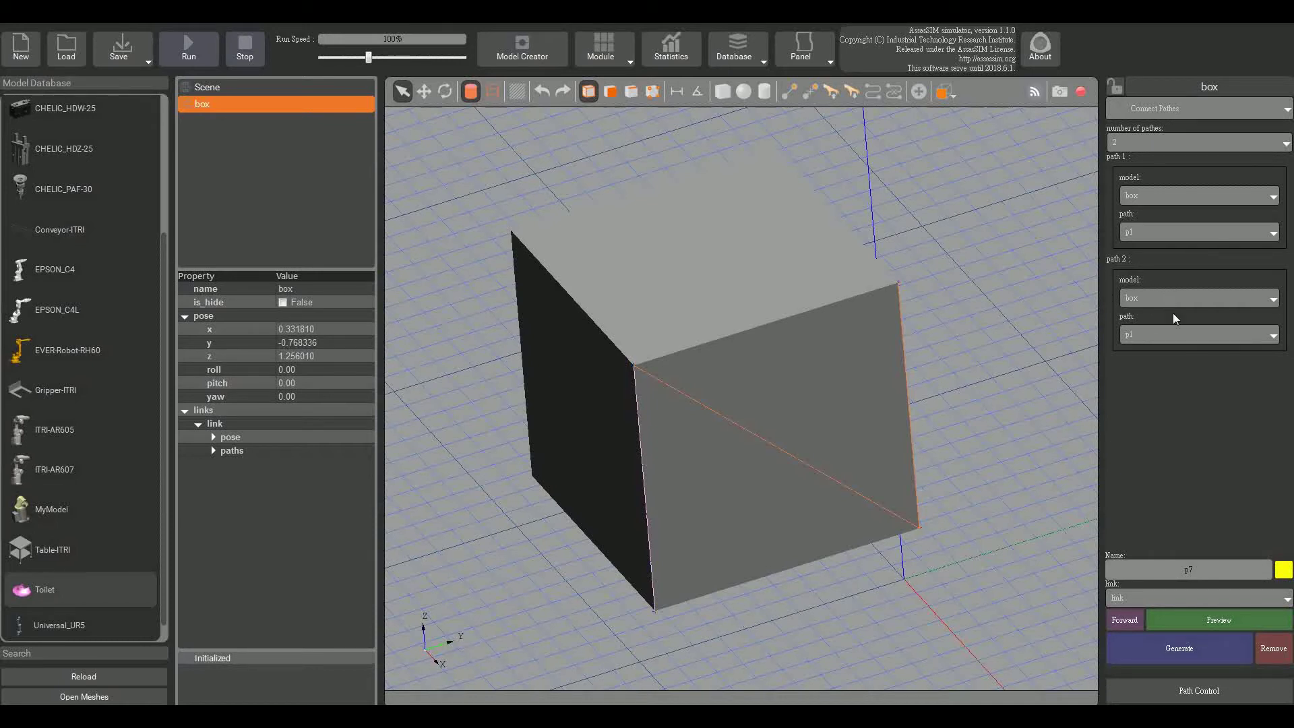
click(1178, 329)
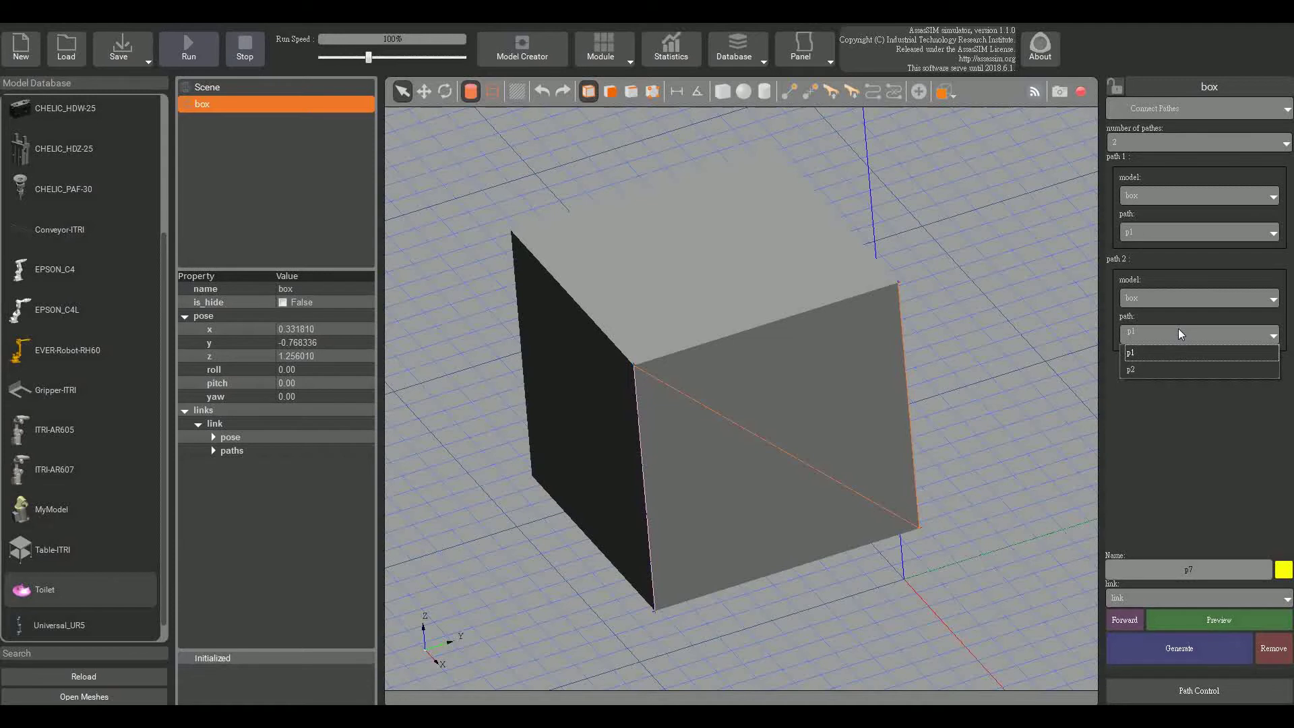
click(1160, 370)
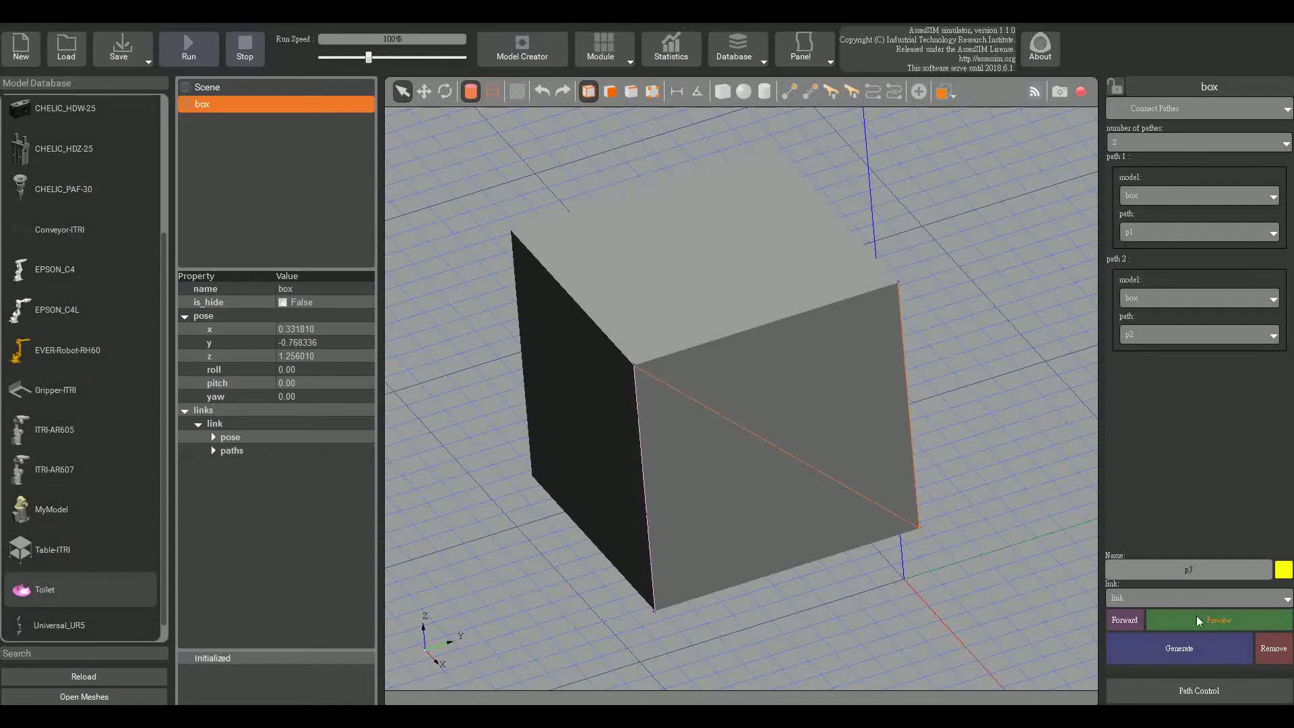
click(1202, 646)
Select the box, list the paths stored under its link and examine the connected path on the model.
middle_drag(999, 450, 960, 423)
click(743, 315)
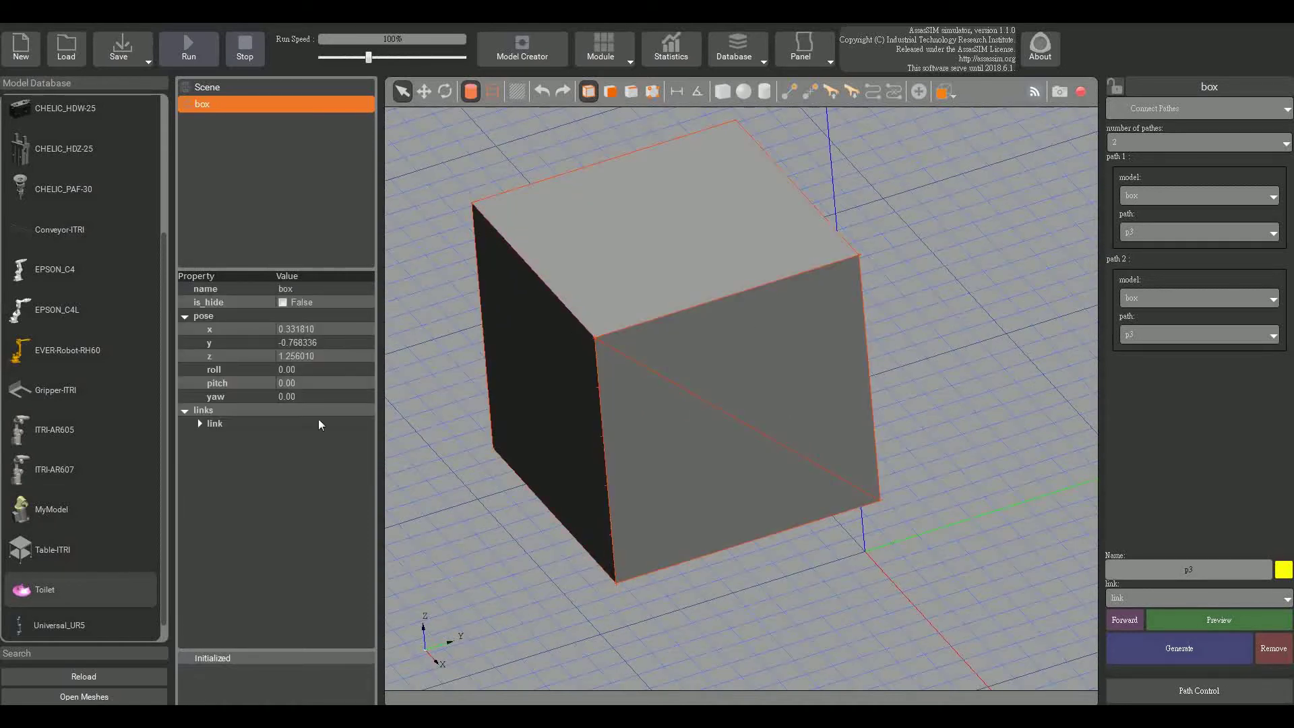
click(200, 423)
click(213, 451)
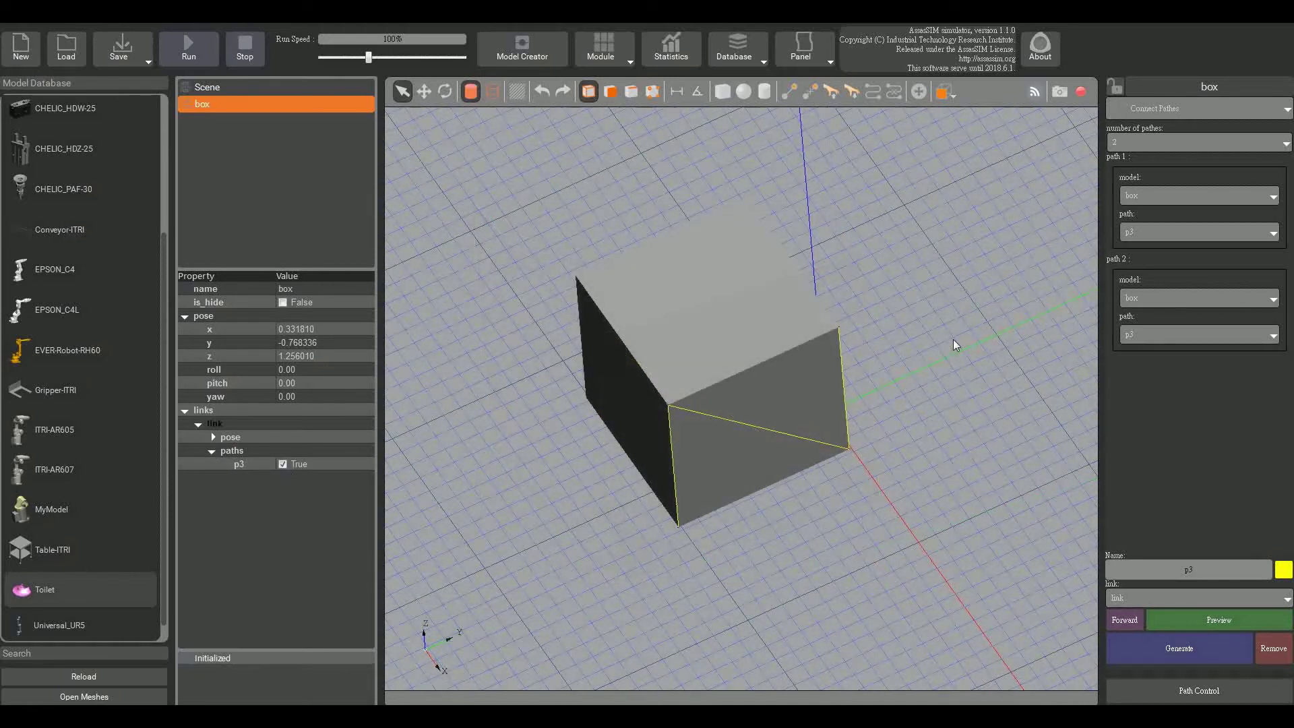
drag(953, 339, 933, 358)
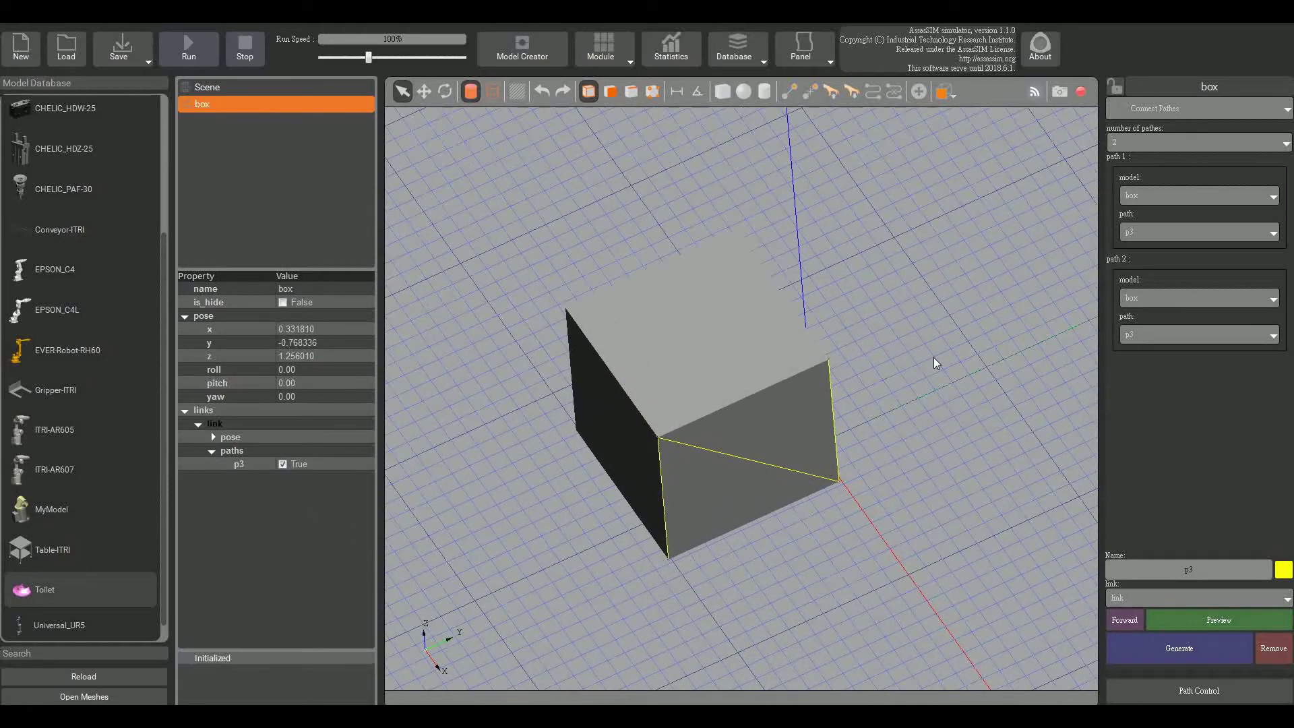
scroll(924, 347, up, 2)
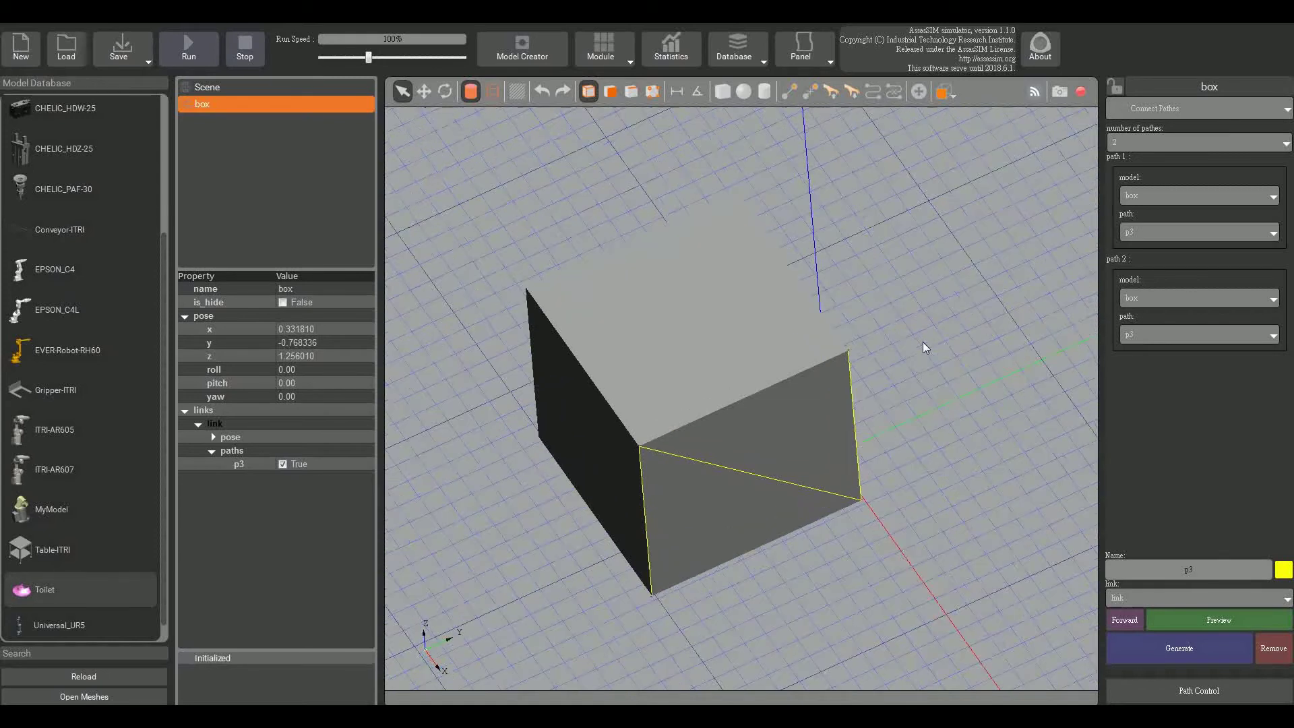
drag(919, 280, 910, 320)
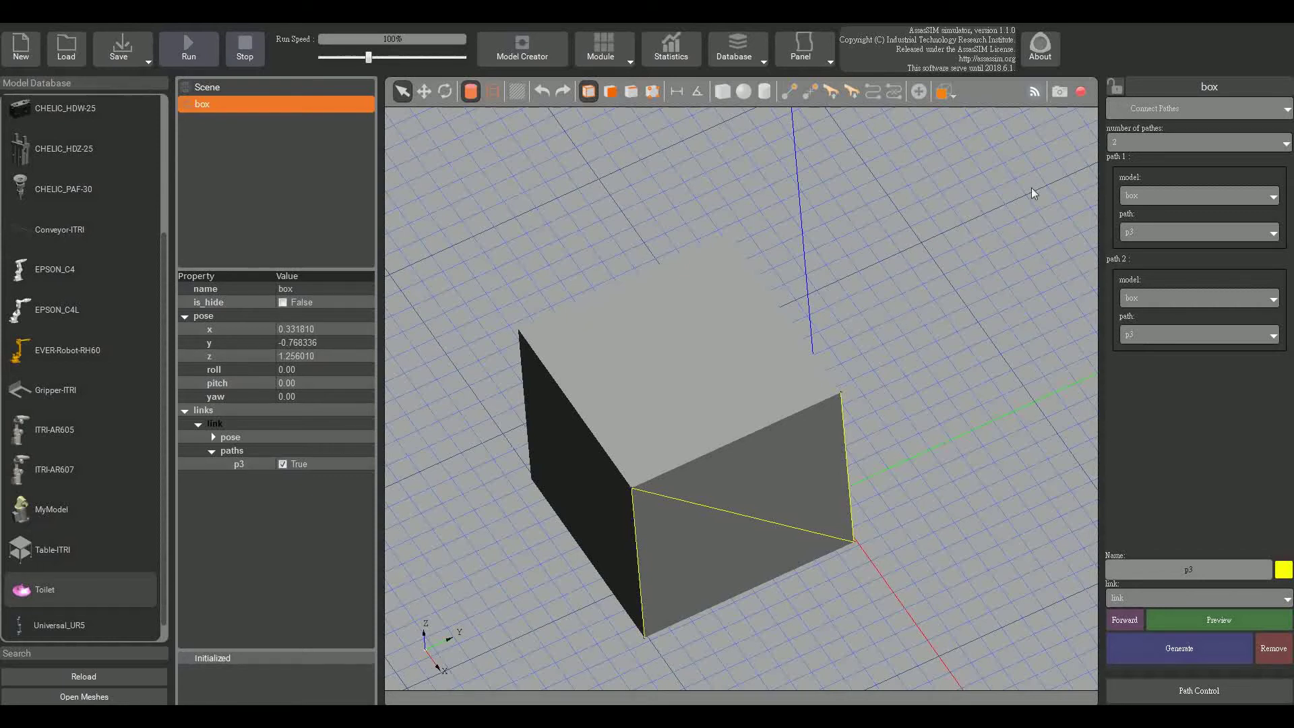
Separate the box's path p3 into individual segment paths using the name pp.
click(1181, 110)
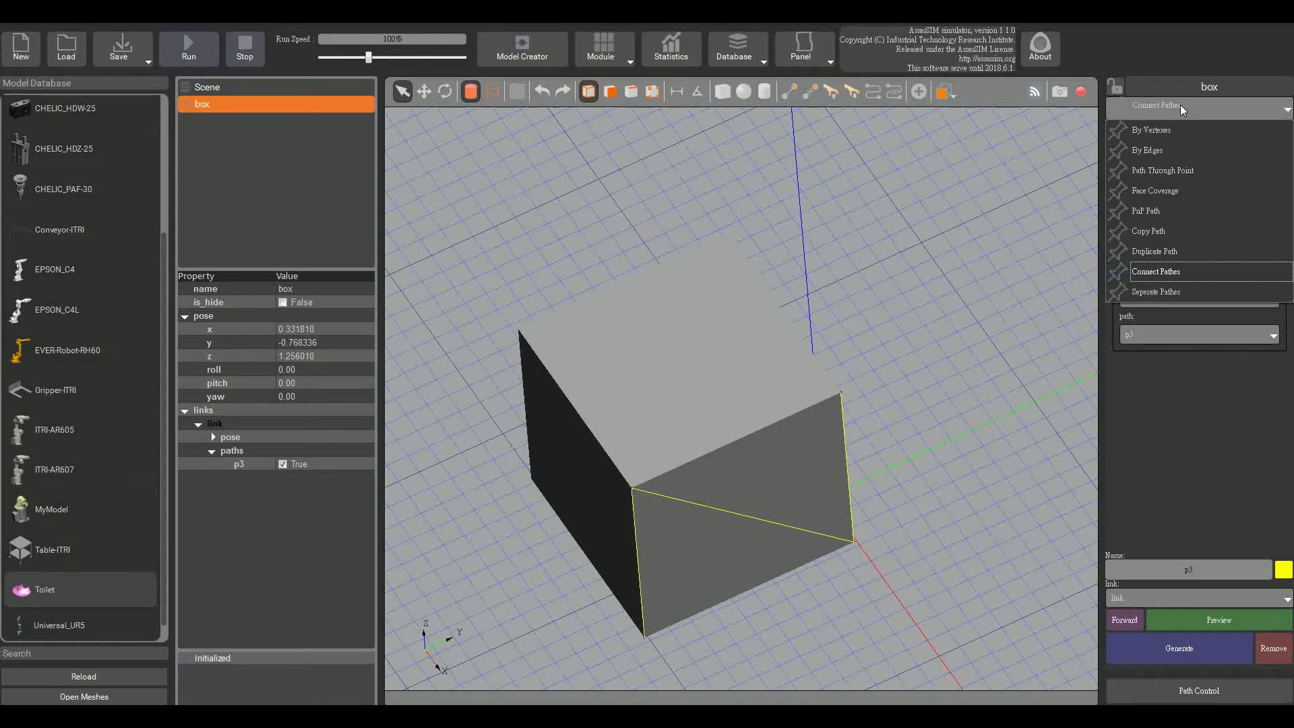
click(1166, 291)
middle_drag(1053, 369, 907, 404)
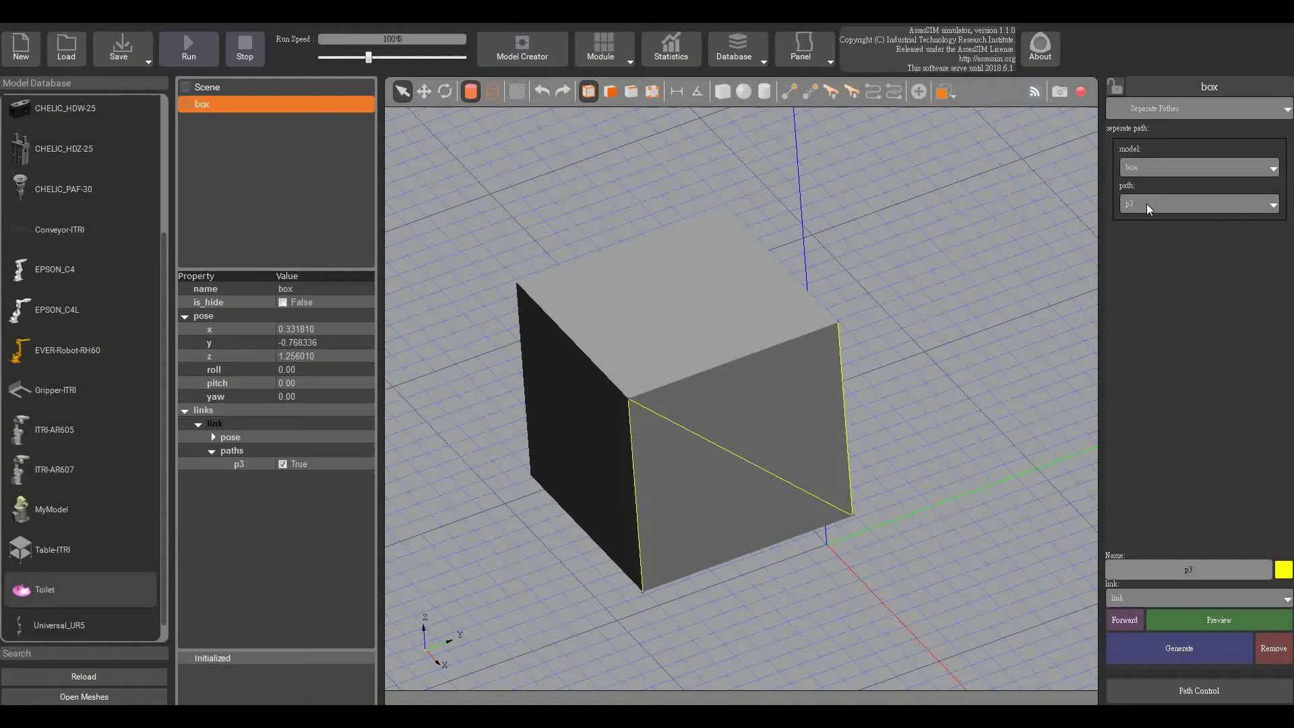
click(1181, 206)
click(1181, 206)
double_click(1184, 570)
text(pp)
scroll(1003, 544, up, 5)
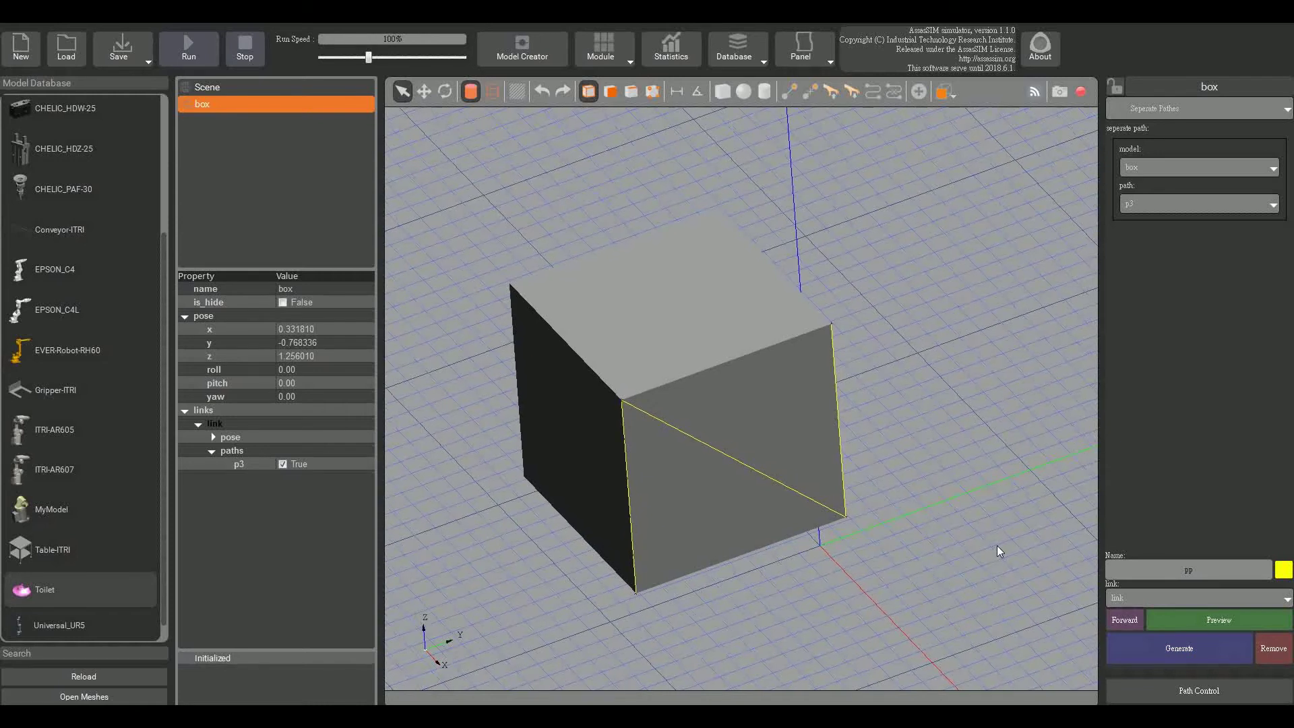
scroll(968, 333, down, 3)
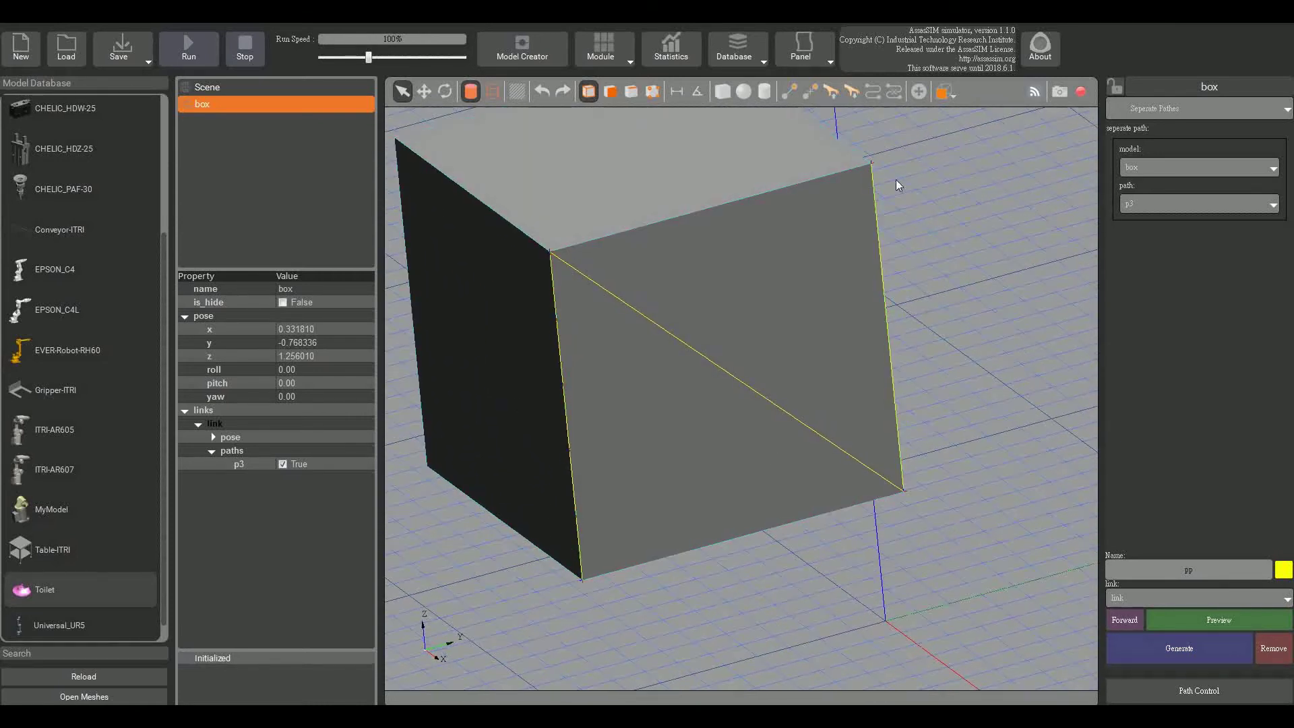
Reselect the box, list the separated paths stored under its link and inspect them on the model.
click(213, 451)
click(213, 452)
click(214, 452)
click(507, 395)
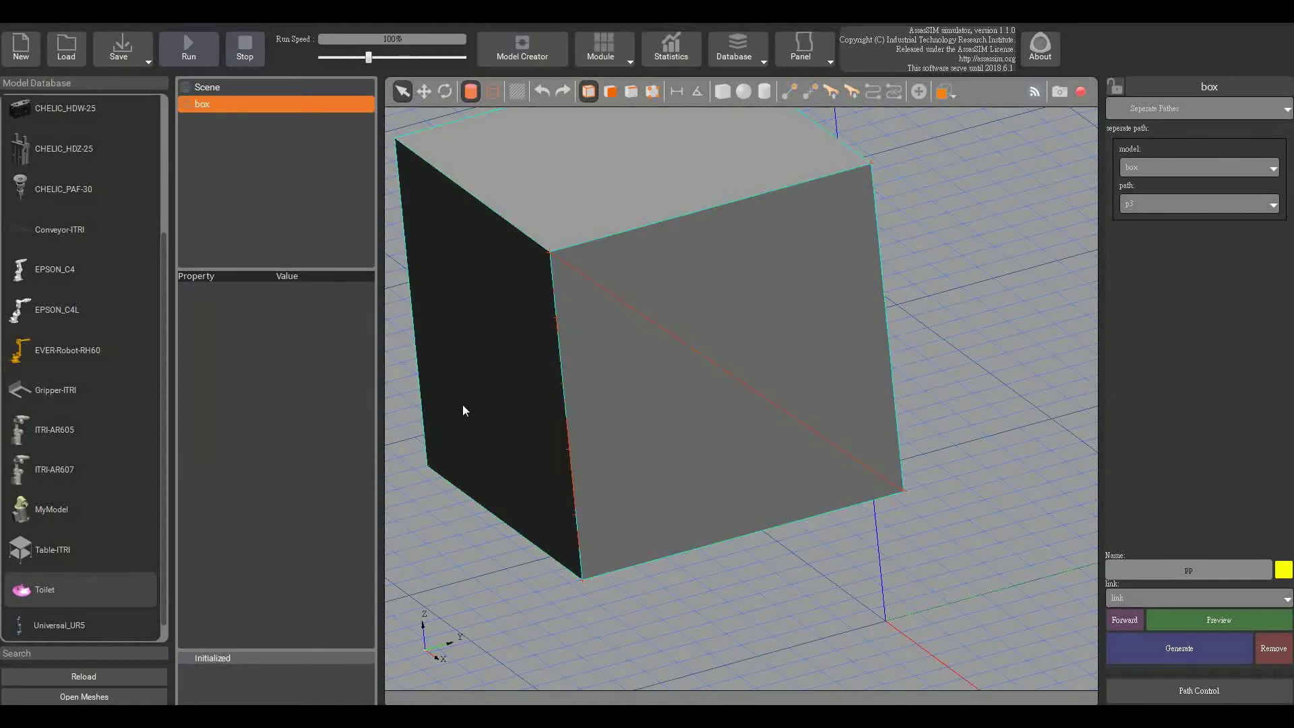
click(196, 424)
click(212, 450)
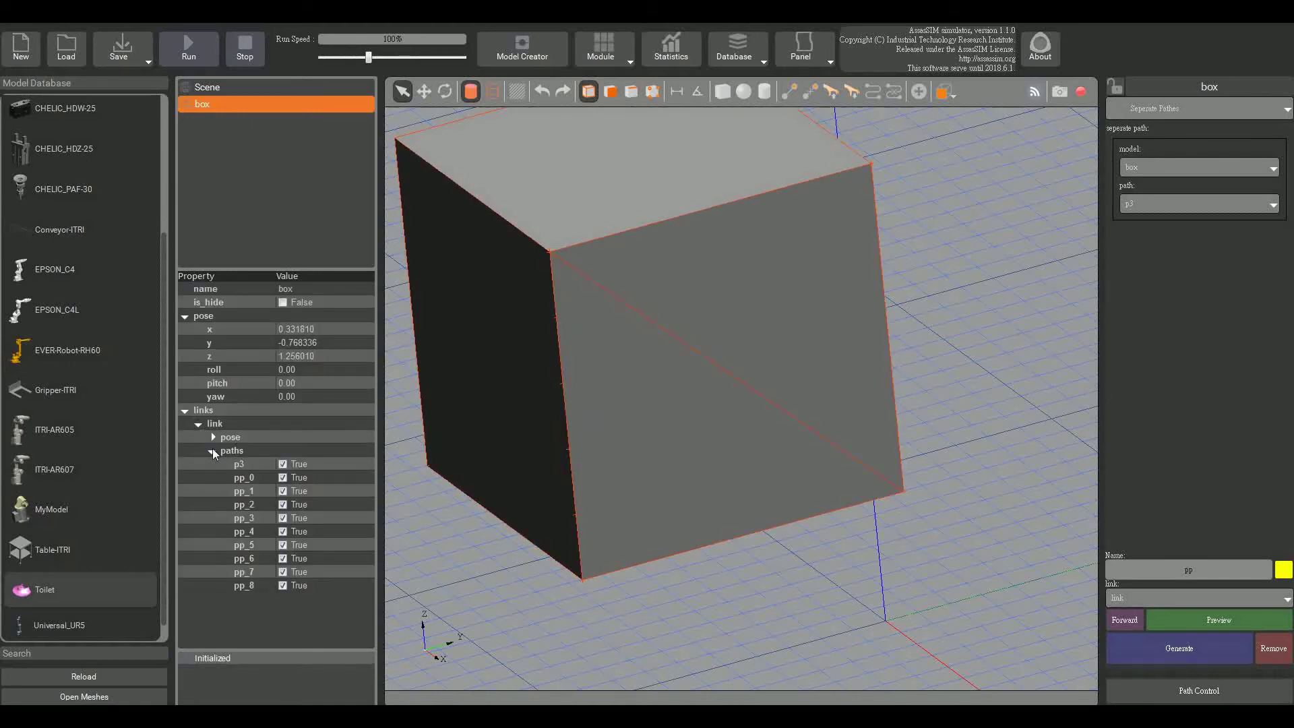
click(261, 492)
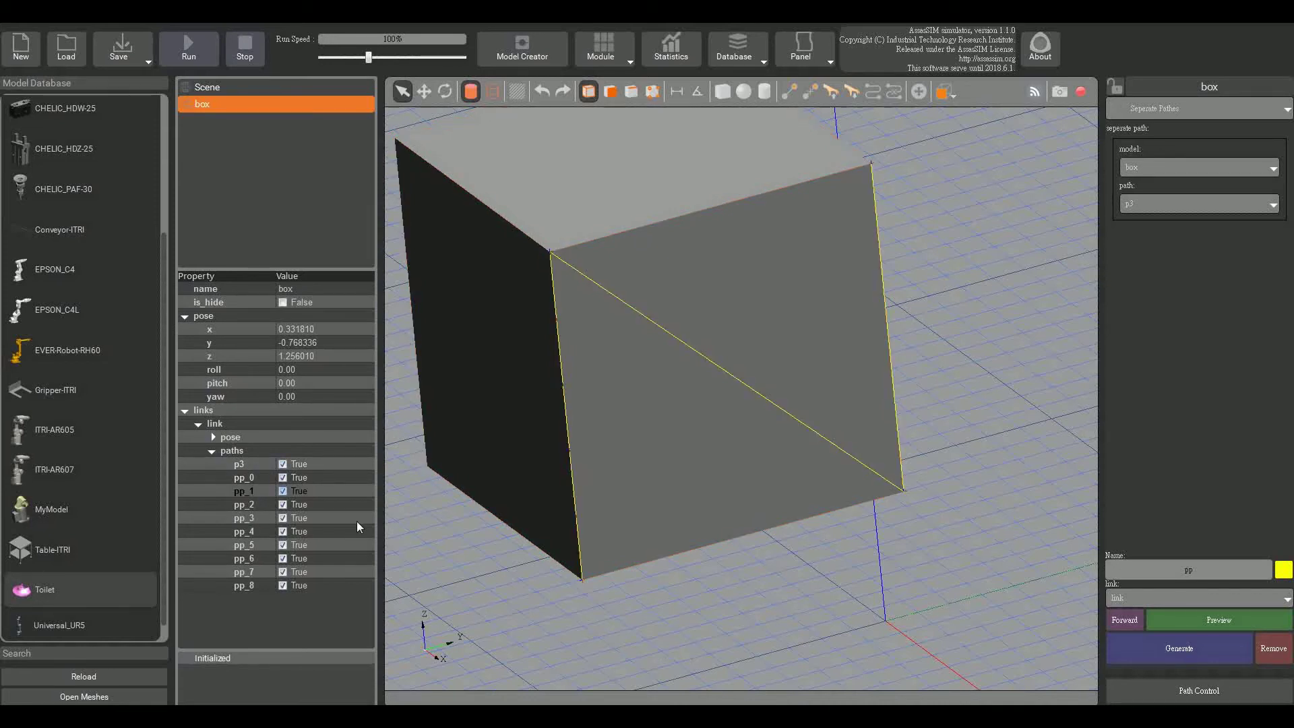
click(732, 404)
scroll(916, 451, up, 3)
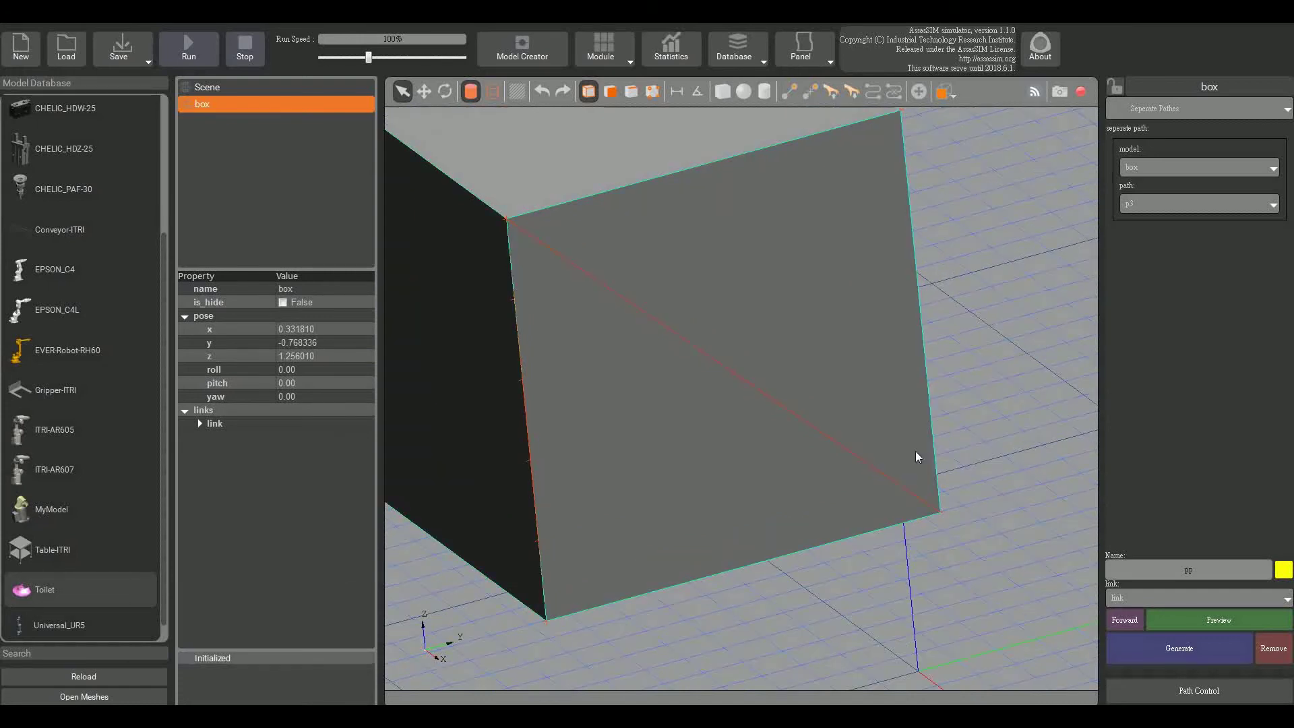
scroll(1049, 311, down, 3)
Show the box's paths in the Motion controls and step through the separated segments up to pp_8.
click(802, 49)
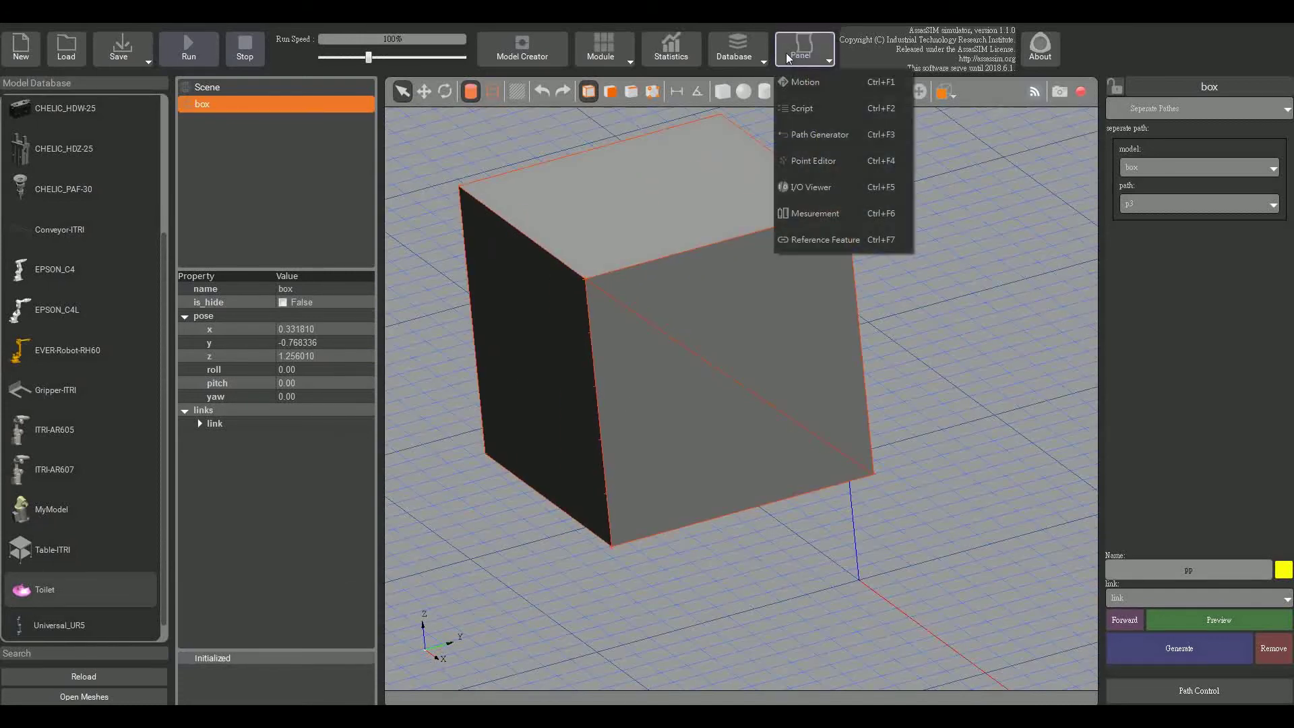
click(806, 82)
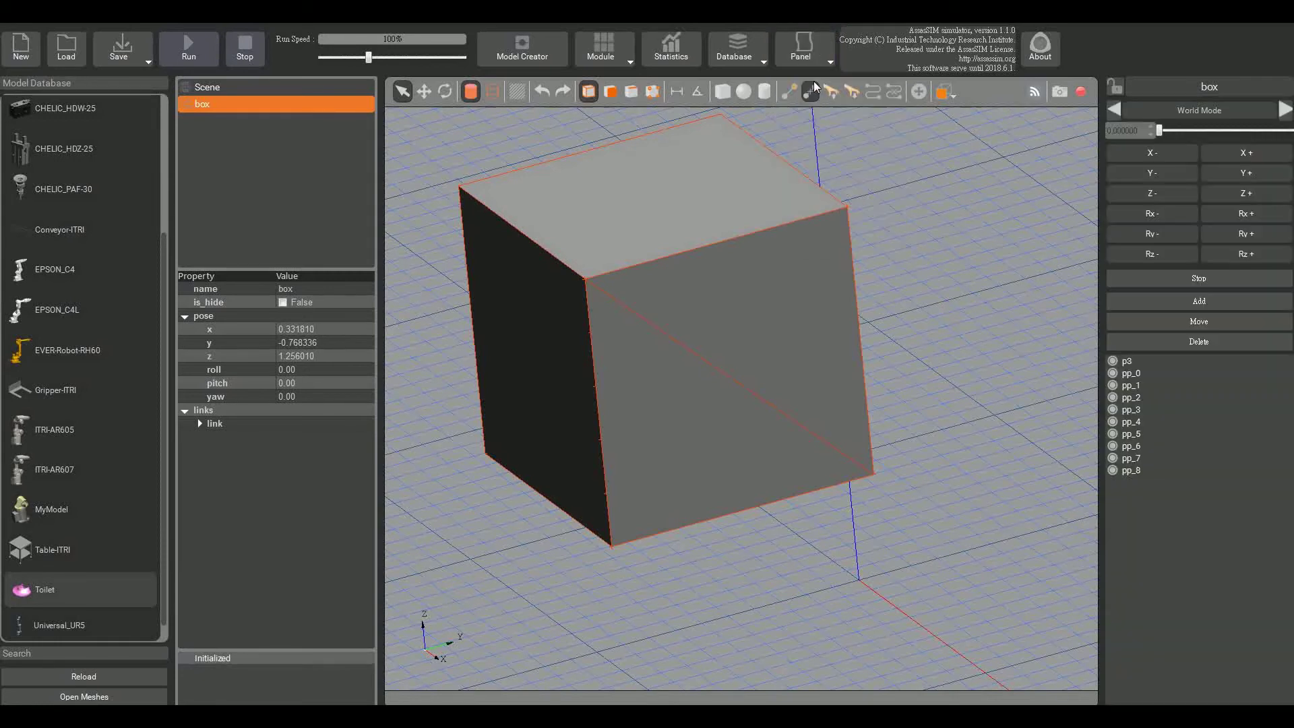
click(1131, 373)
click(1135, 398)
click(1139, 409)
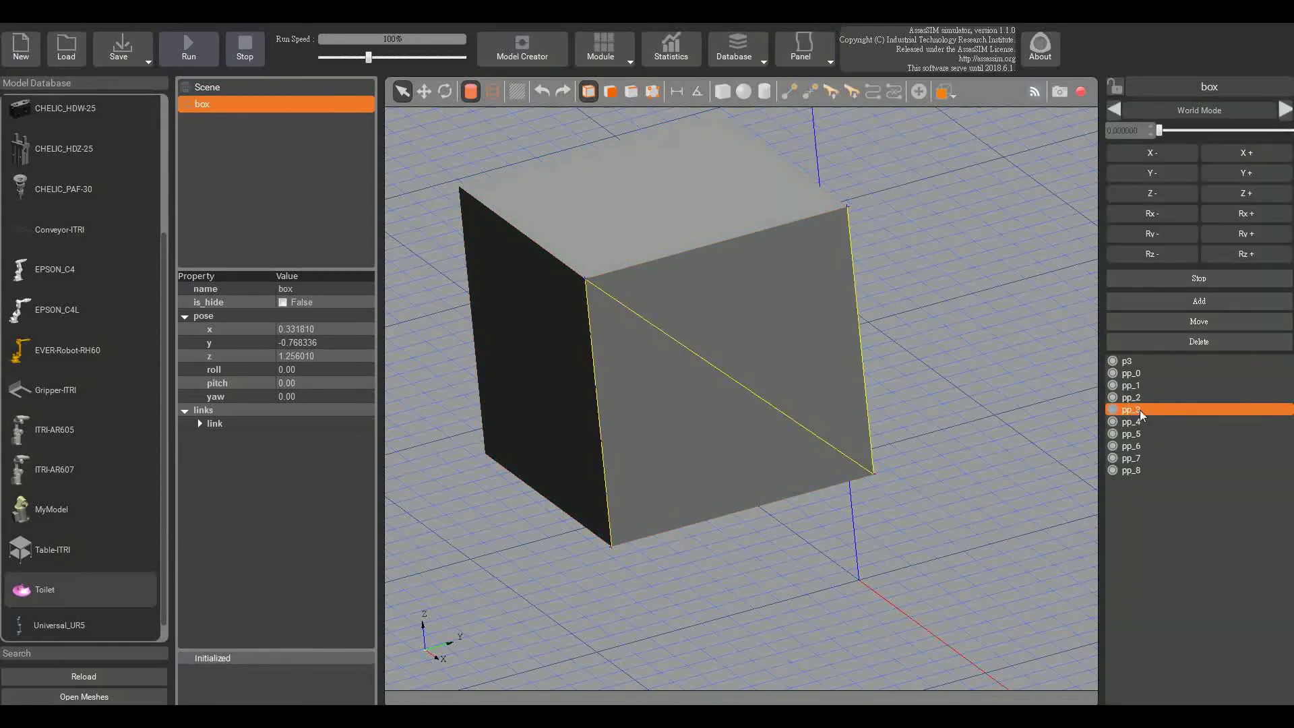
click(1144, 423)
click(1146, 434)
click(1148, 446)
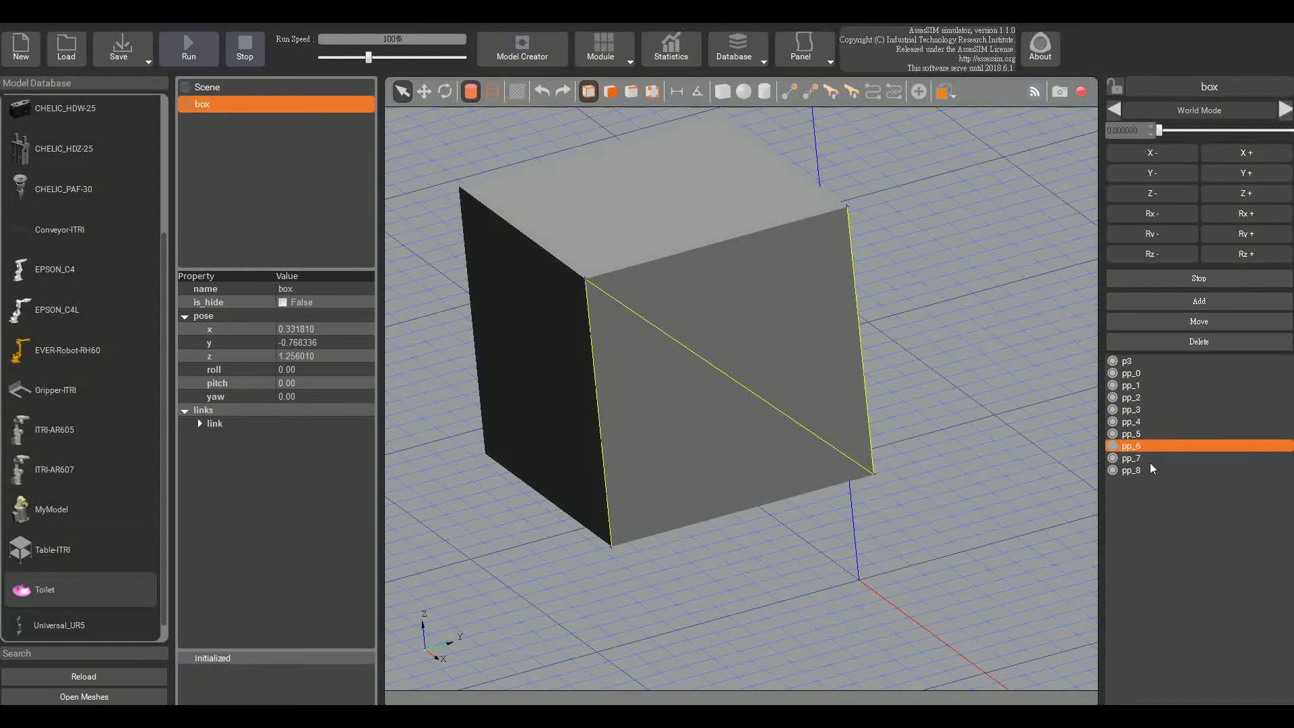
click(1149, 458)
click(1151, 470)
middle_drag(950, 547, 945, 499)
scroll(945, 499, up, 2)
Load the box's path p3 into the Point Editor.
click(784, 54)
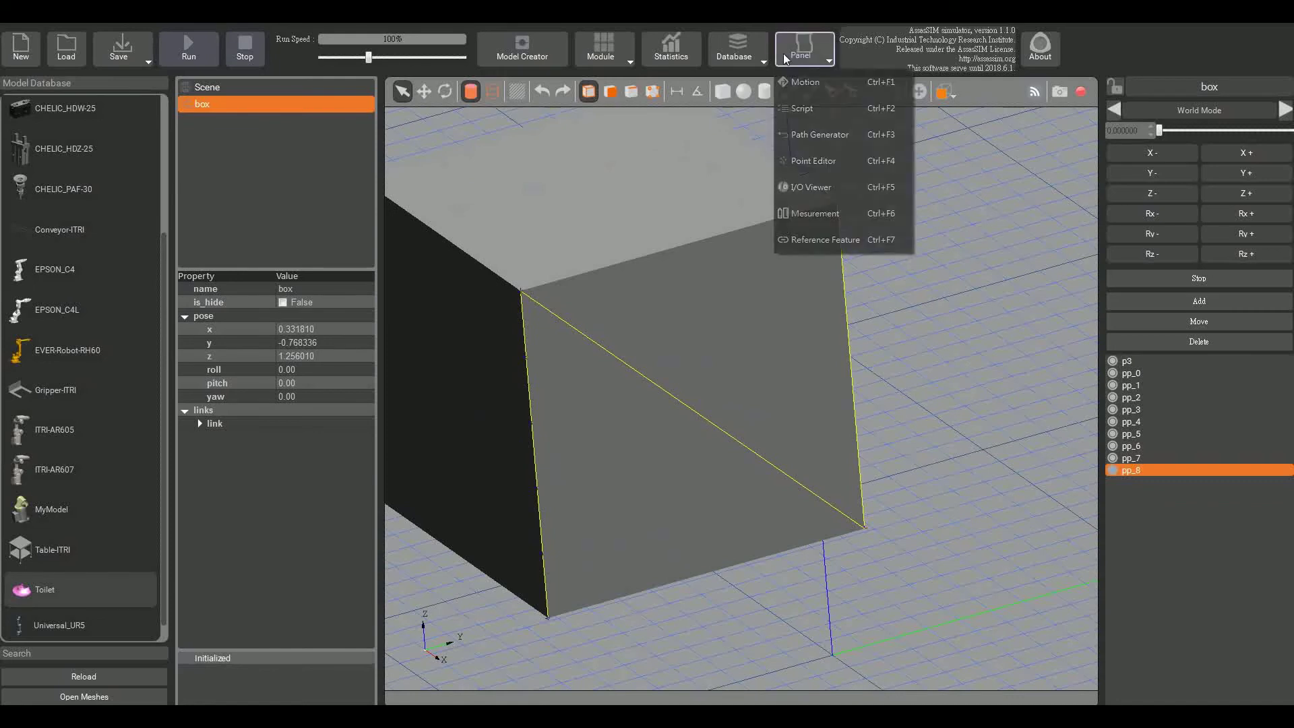
click(824, 164)
middle_drag(909, 318, 1013, 286)
scroll(1014, 298, up, 2)
click(1152, 108)
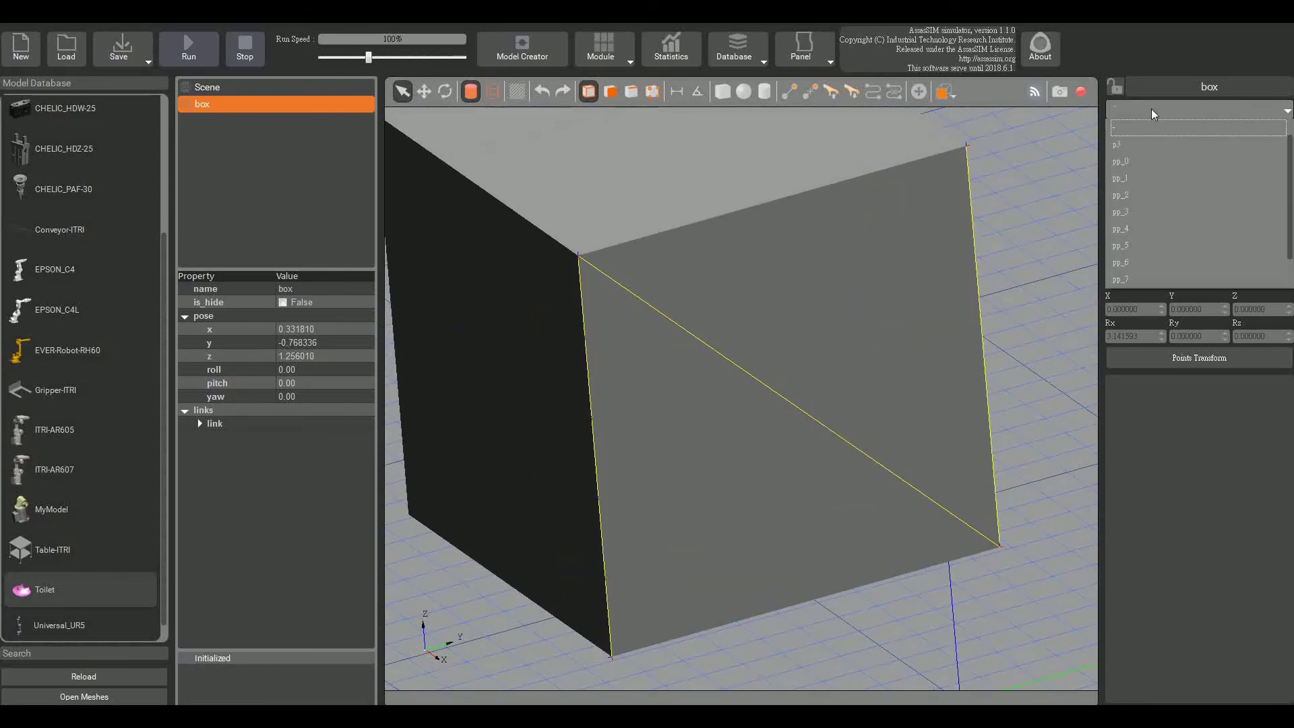
click(1156, 151)
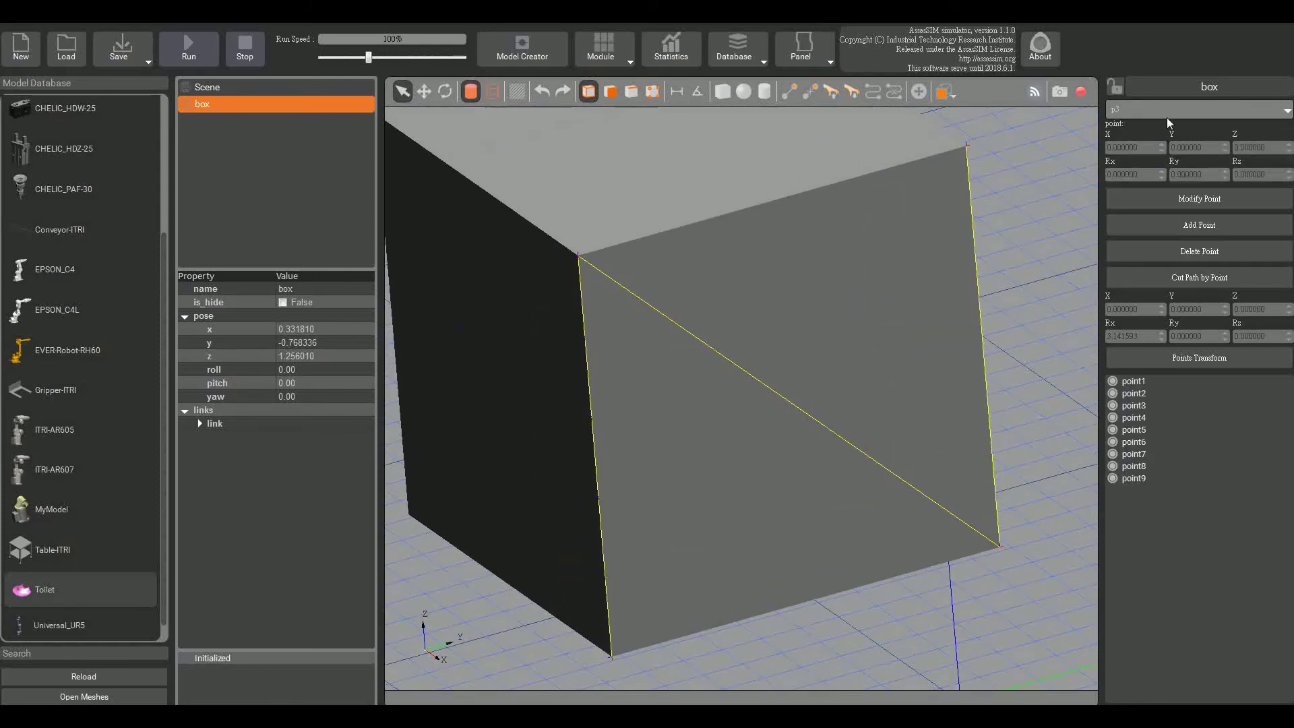
Step through point1 to point6 of path p3 to locate each one along the box's edges.
click(1139, 383)
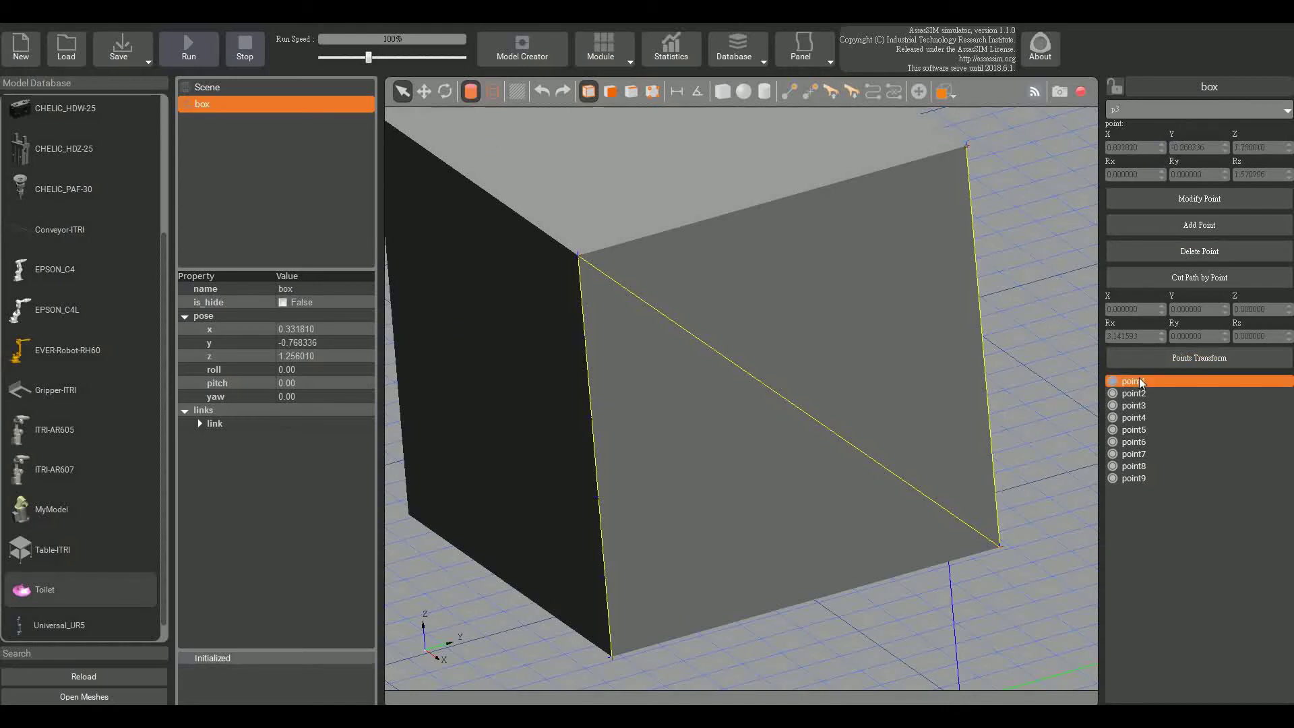
click(1143, 405)
click(1148, 430)
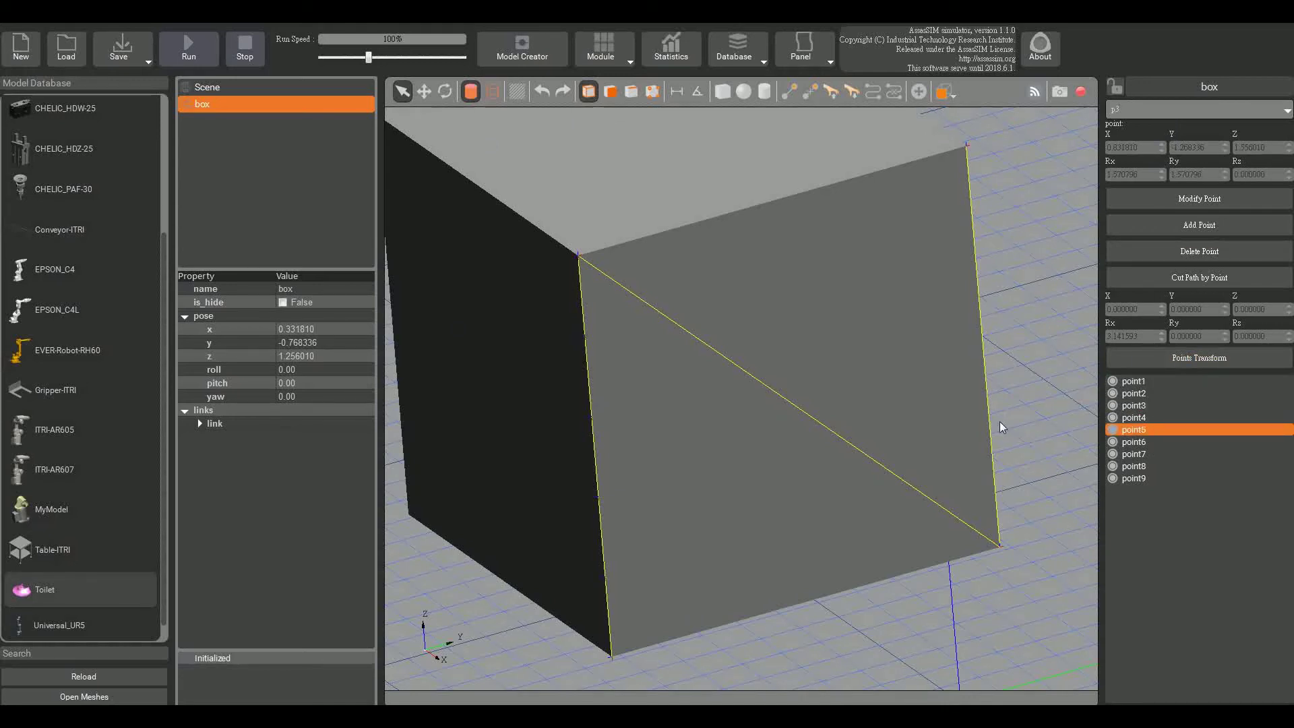
scroll(687, 290, up, 3)
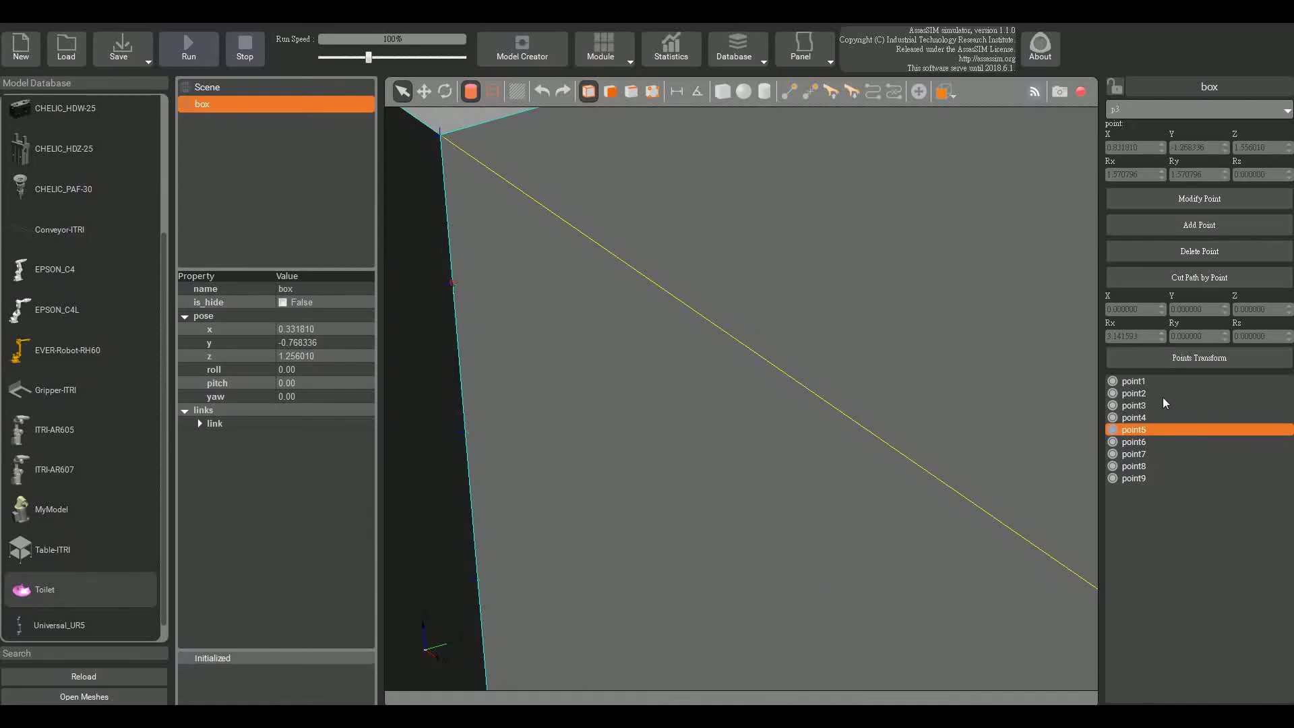
click(1146, 417)
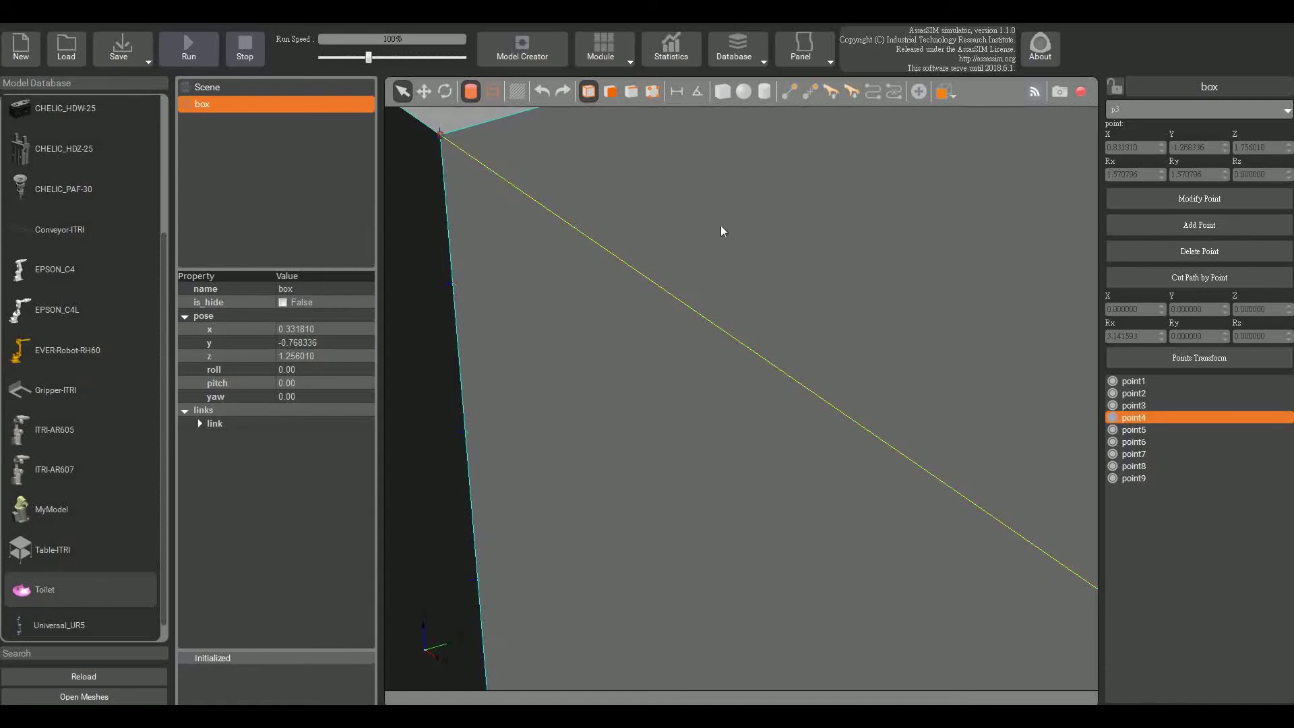
click(1144, 405)
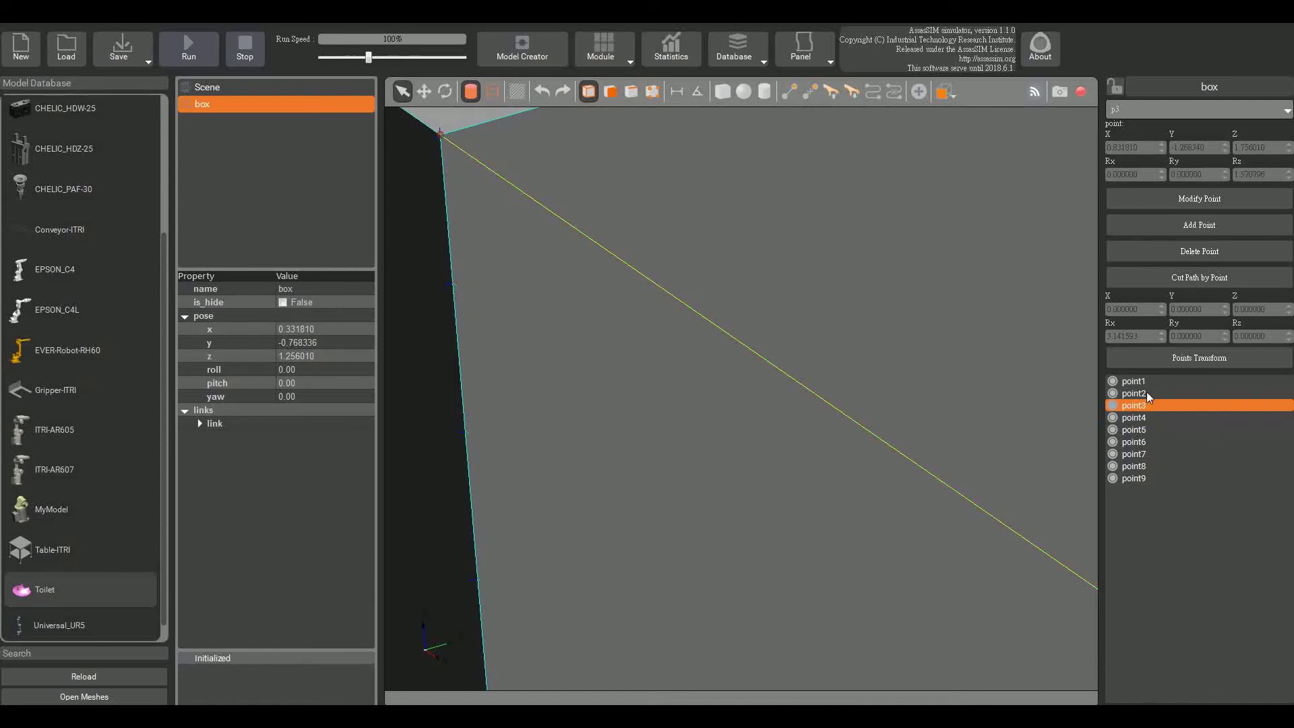
click(1147, 393)
click(1143, 405)
click(1145, 417)
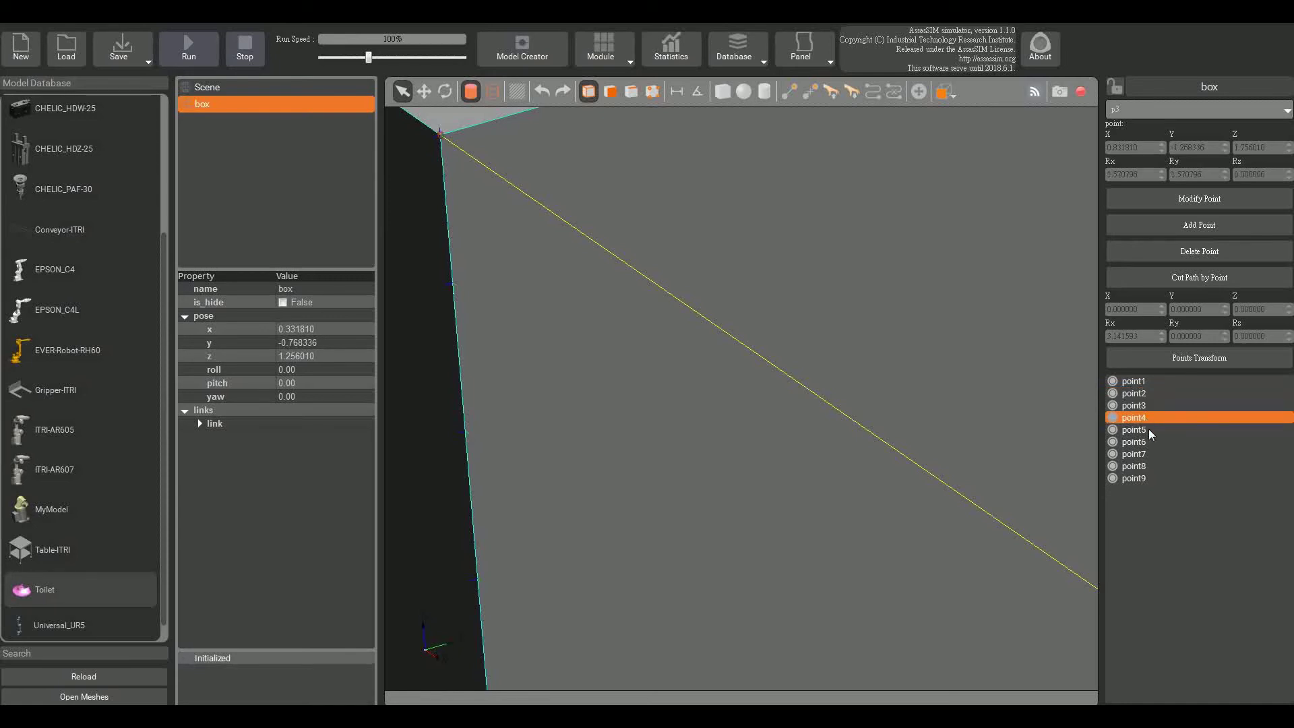
click(1149, 429)
click(1154, 445)
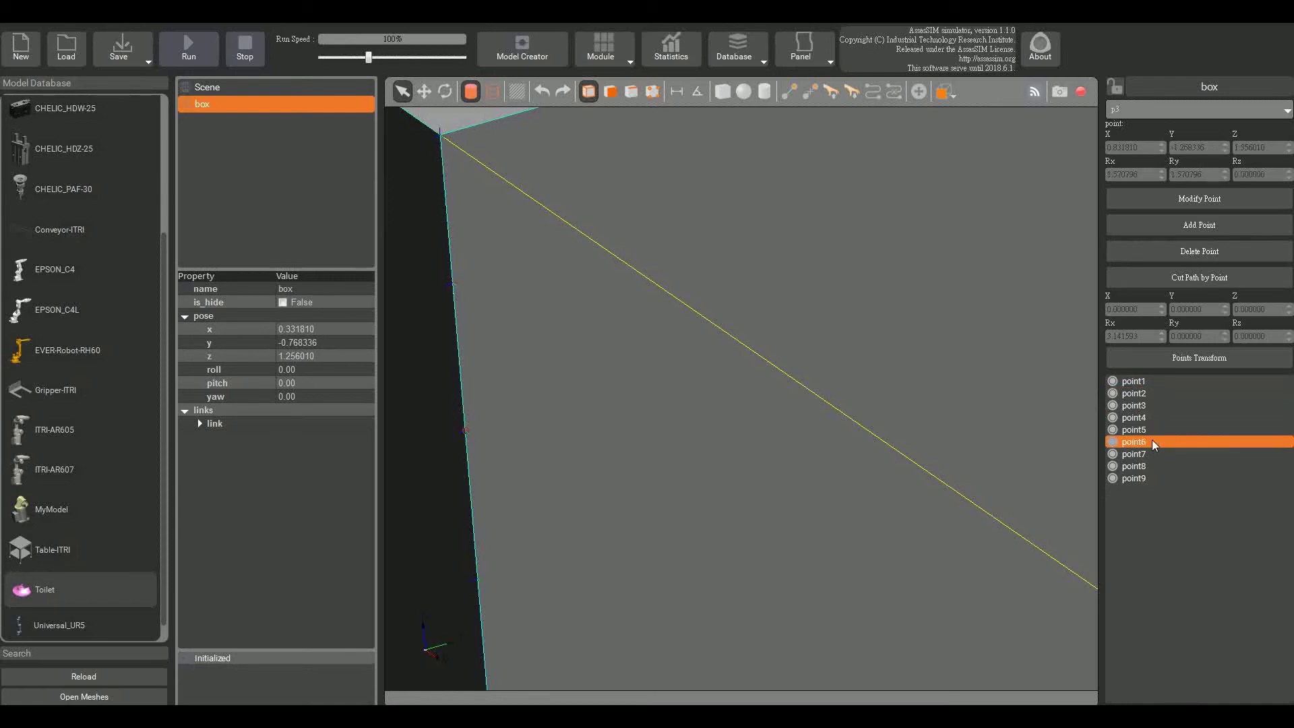
Modify point5 of path p3 by raising its X coordinate to about 0.86.
click(1153, 431)
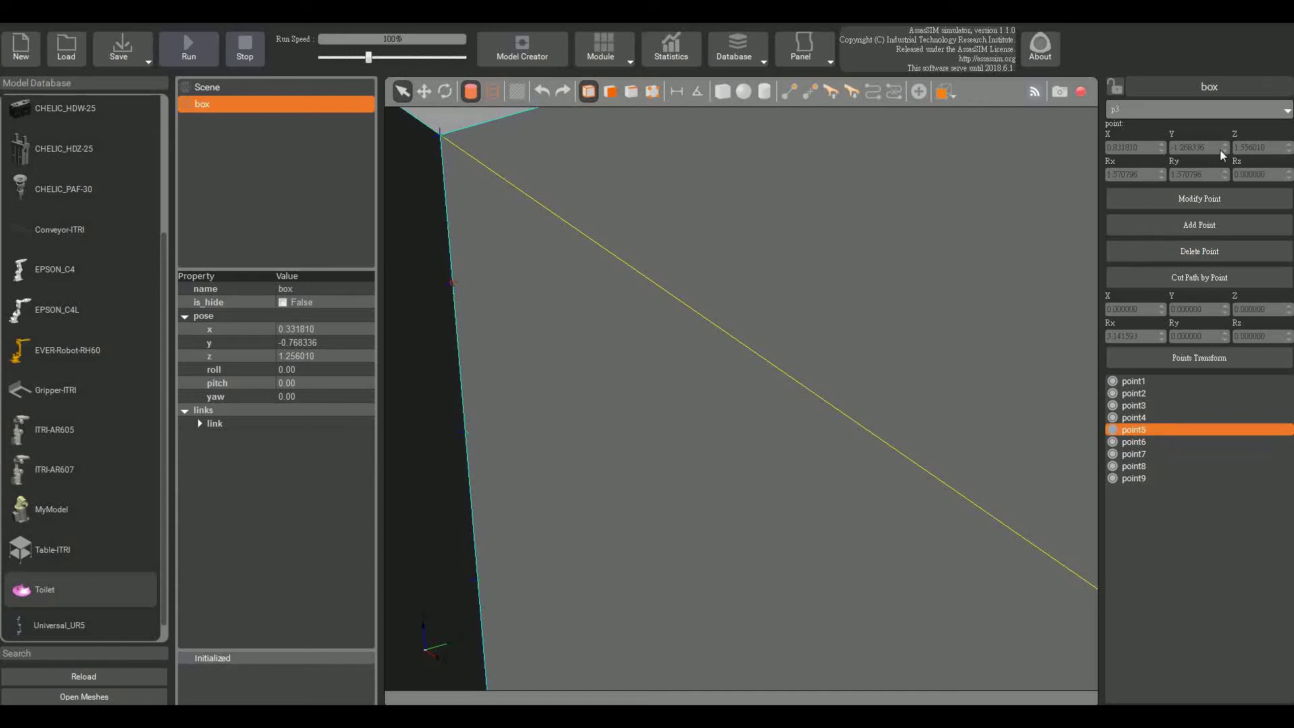
click(1162, 143)
click(1237, 191)
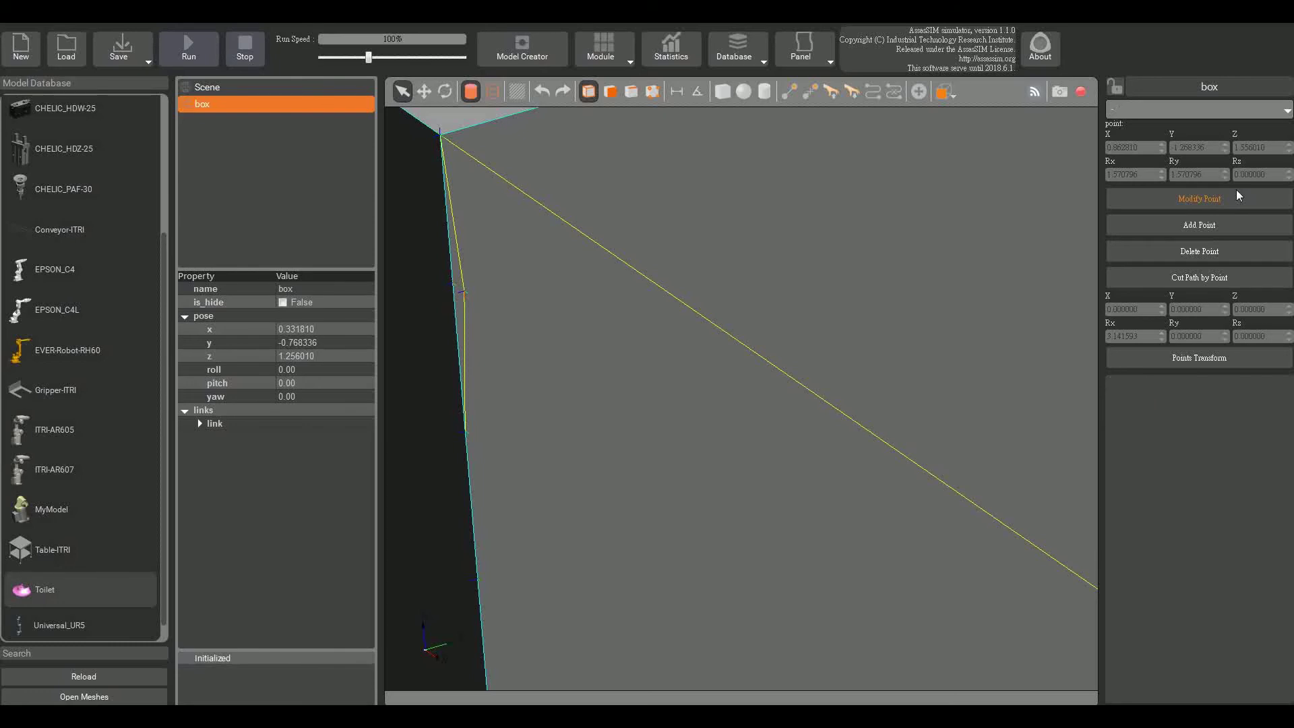
scroll(493, 294, down, 5)
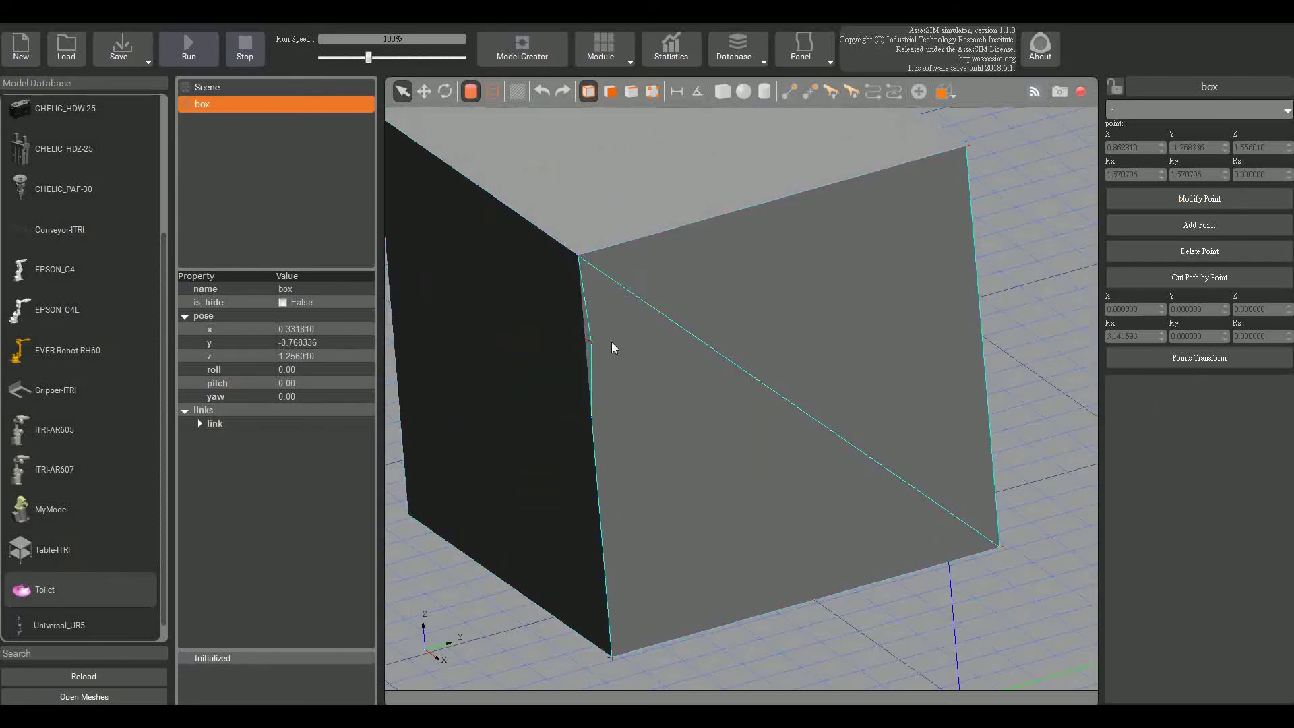
middle_drag(987, 266, 1028, 266)
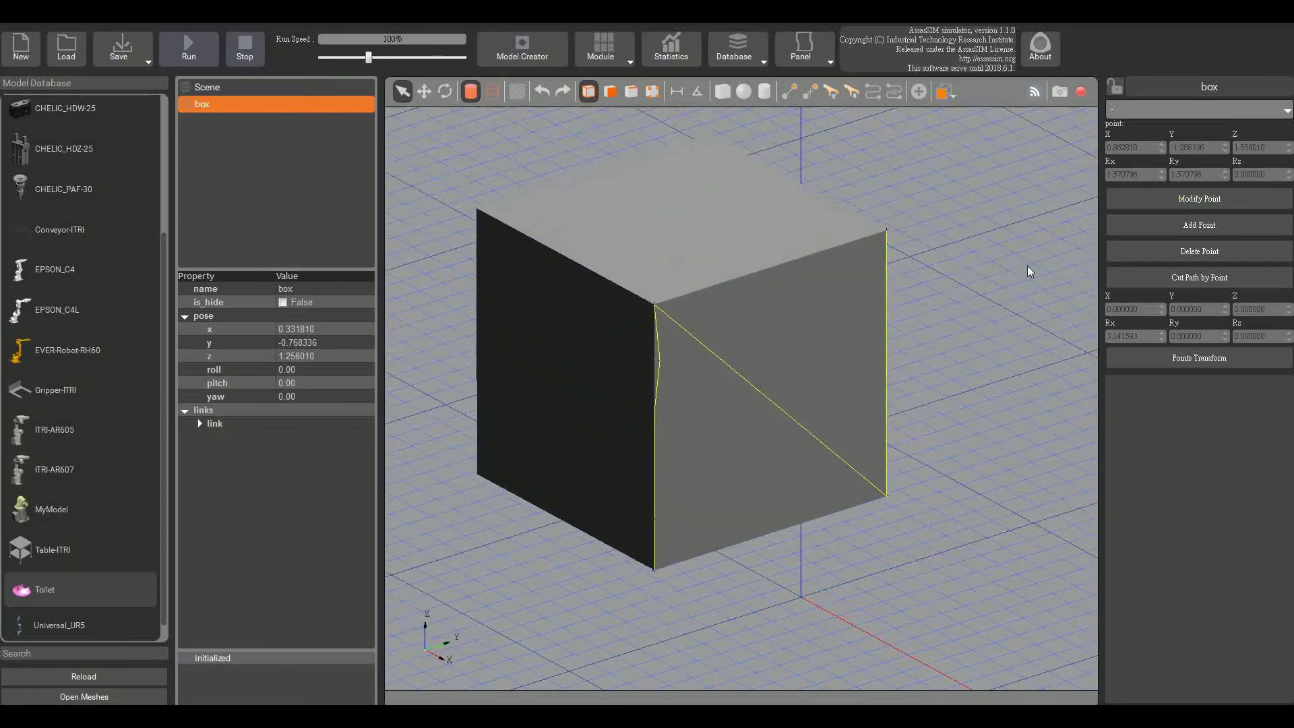
Examine the modified point5 of path p3 on the box's vertical edge from several angles and distances.
scroll(1023, 268, up, 2)
middle_drag(1007, 360, 1045, 356)
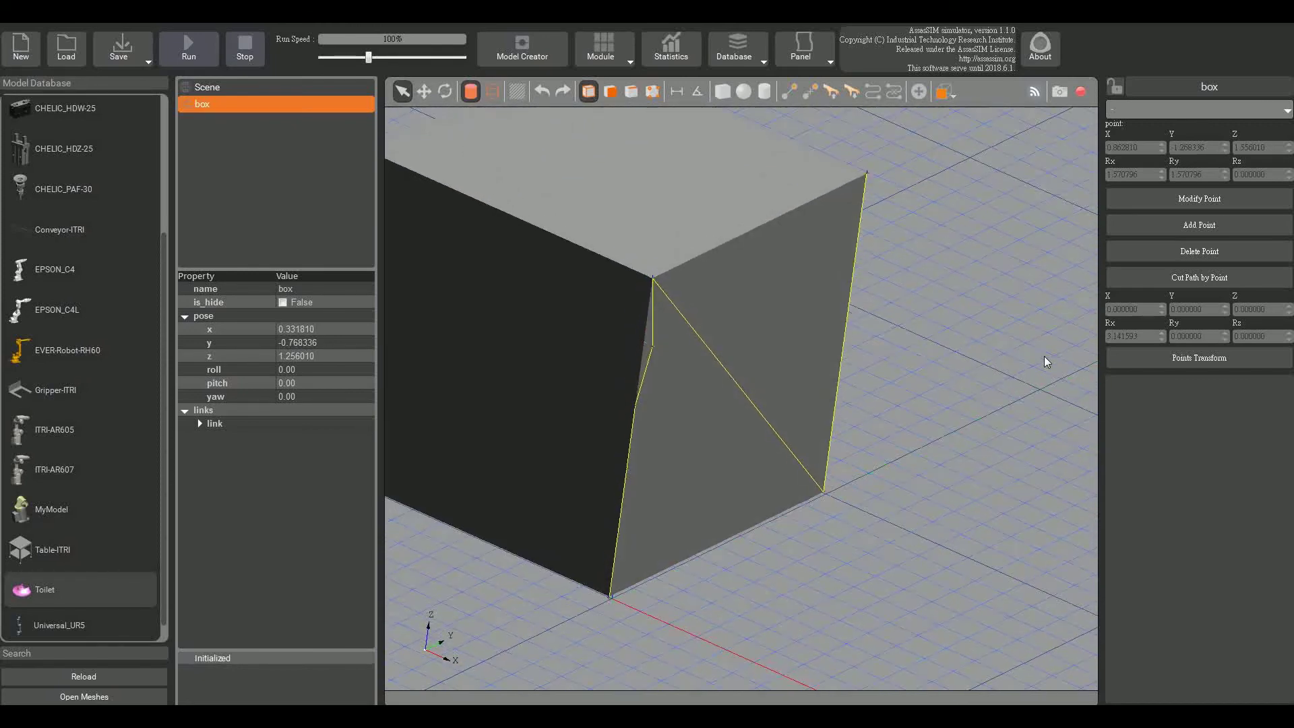
middle_drag(958, 364, 803, 503)
scroll(981, 381, up, 2)
scroll(985, 381, up, 1)
scroll(1015, 394, down, 5)
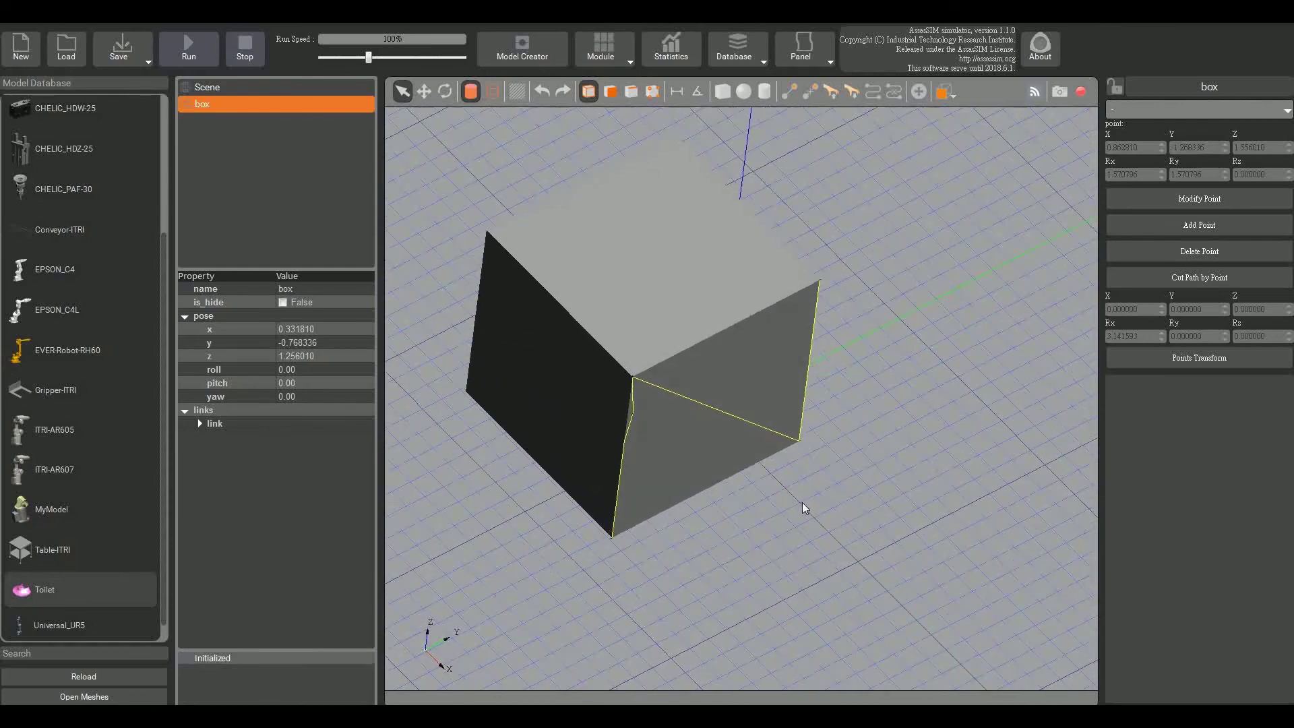
drag(803, 505, 875, 568)
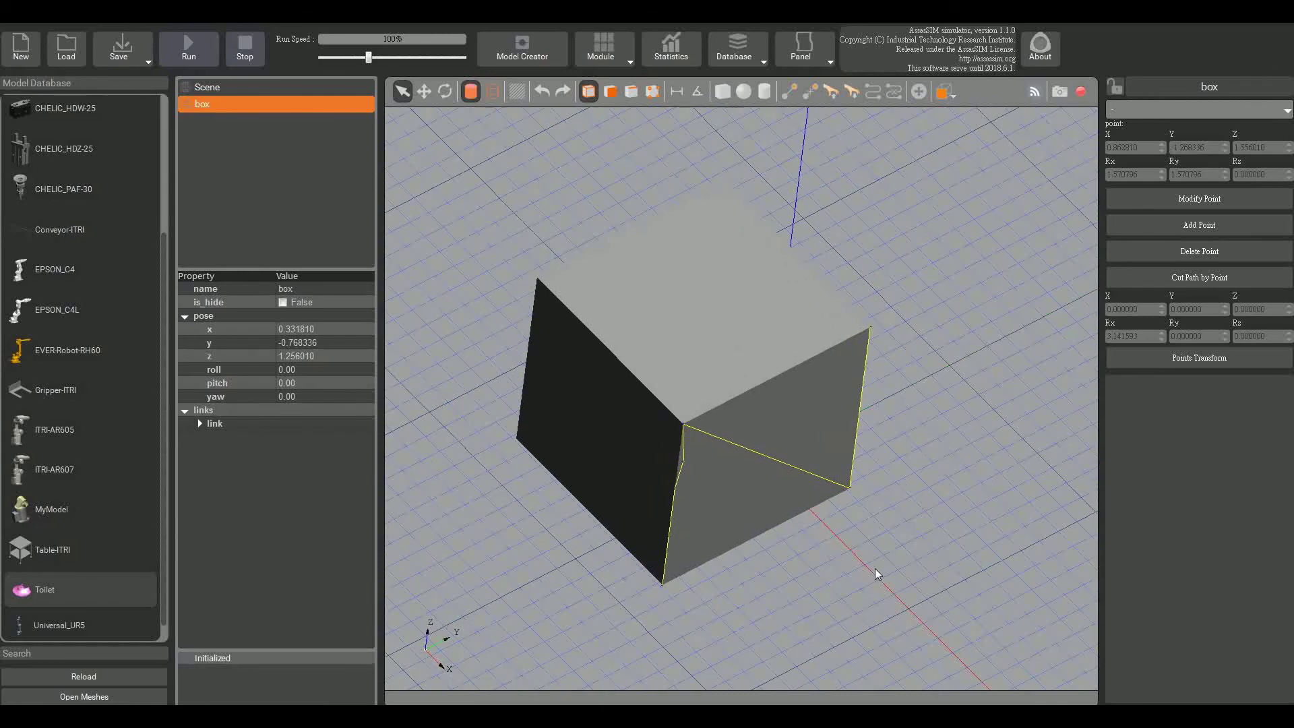
middle_drag(875, 568, 869, 558)
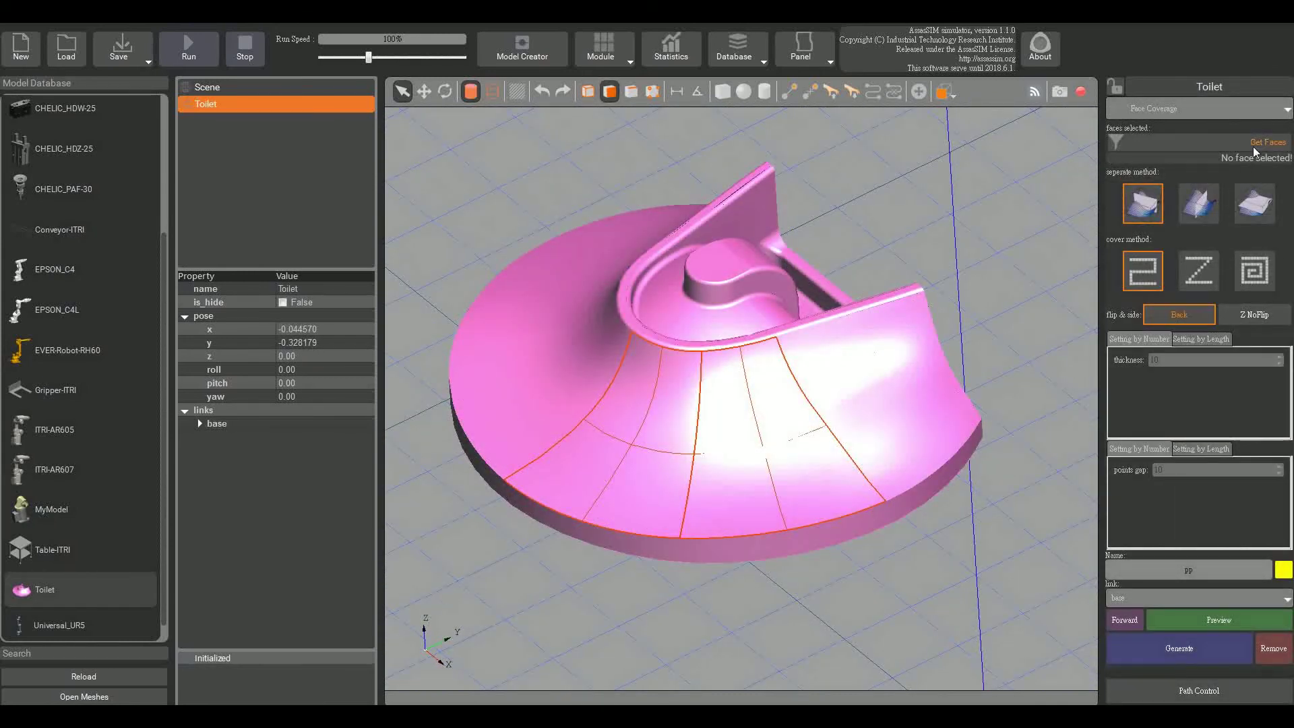
Get the two selected toilet faces for Face Coverage, set the side to Front and preview the path.
click(1253, 146)
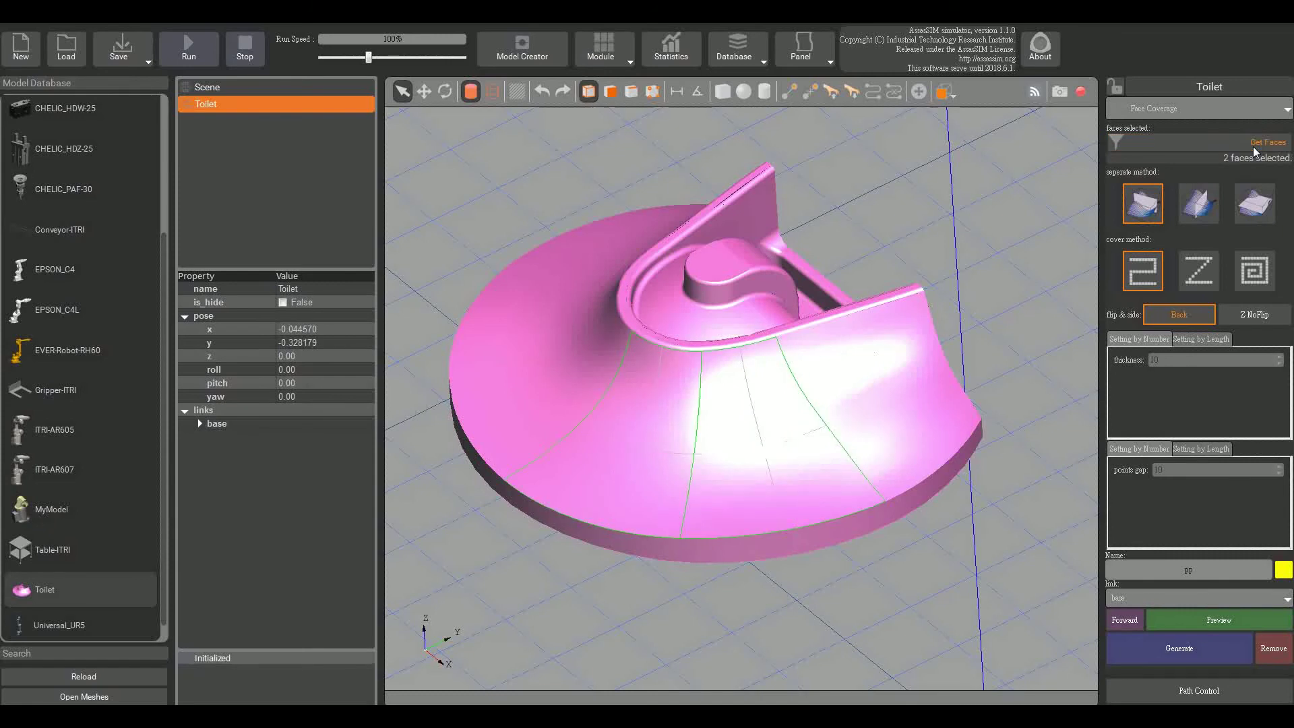
click(1184, 321)
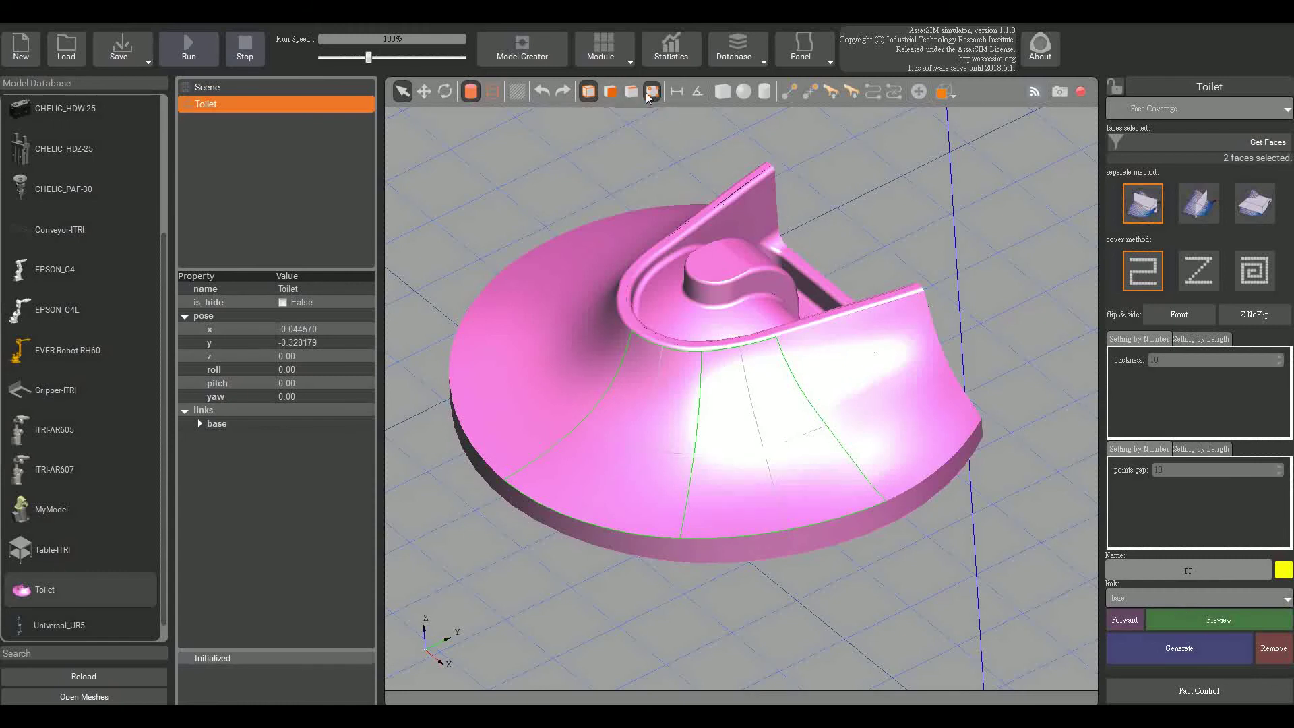
click(1226, 620)
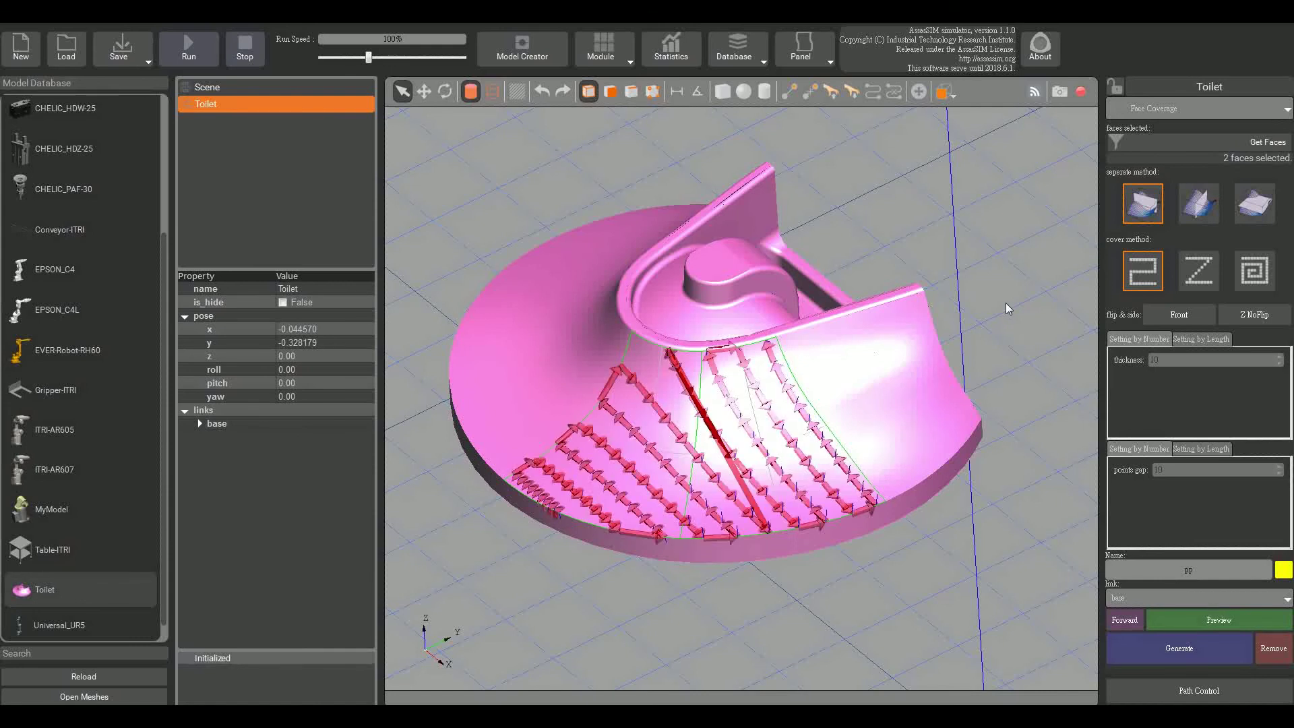
Set the coverage side to Back and enable Z Flip, previewing the toilet path after each change.
click(1172, 313)
click(1226, 622)
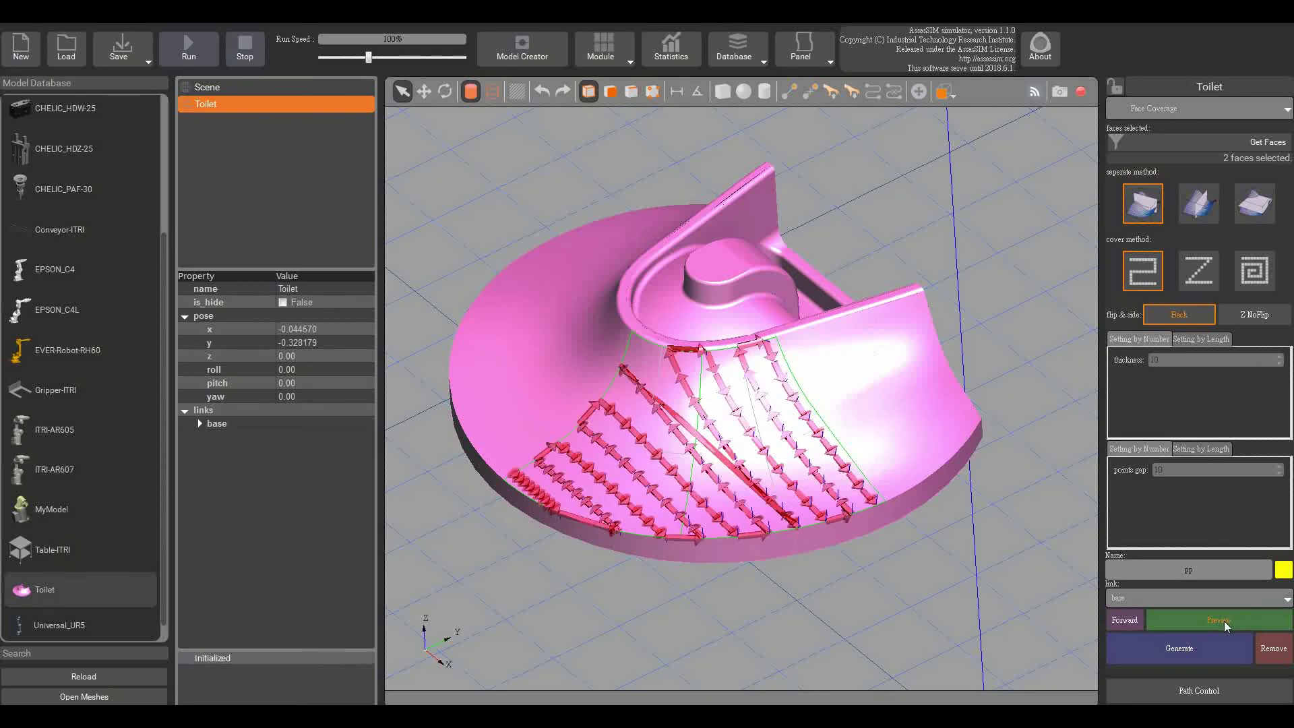
click(1247, 317)
scroll(912, 573, up, 5)
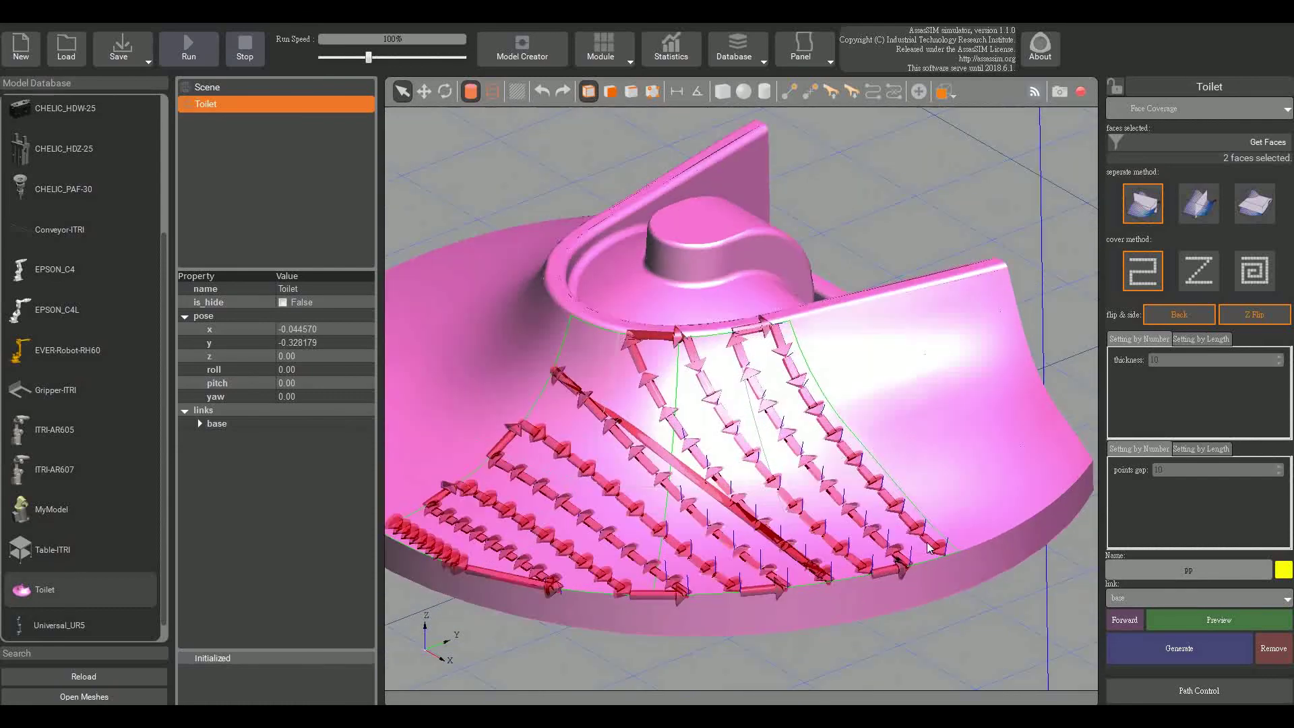
middle_drag(963, 631, 1013, 577)
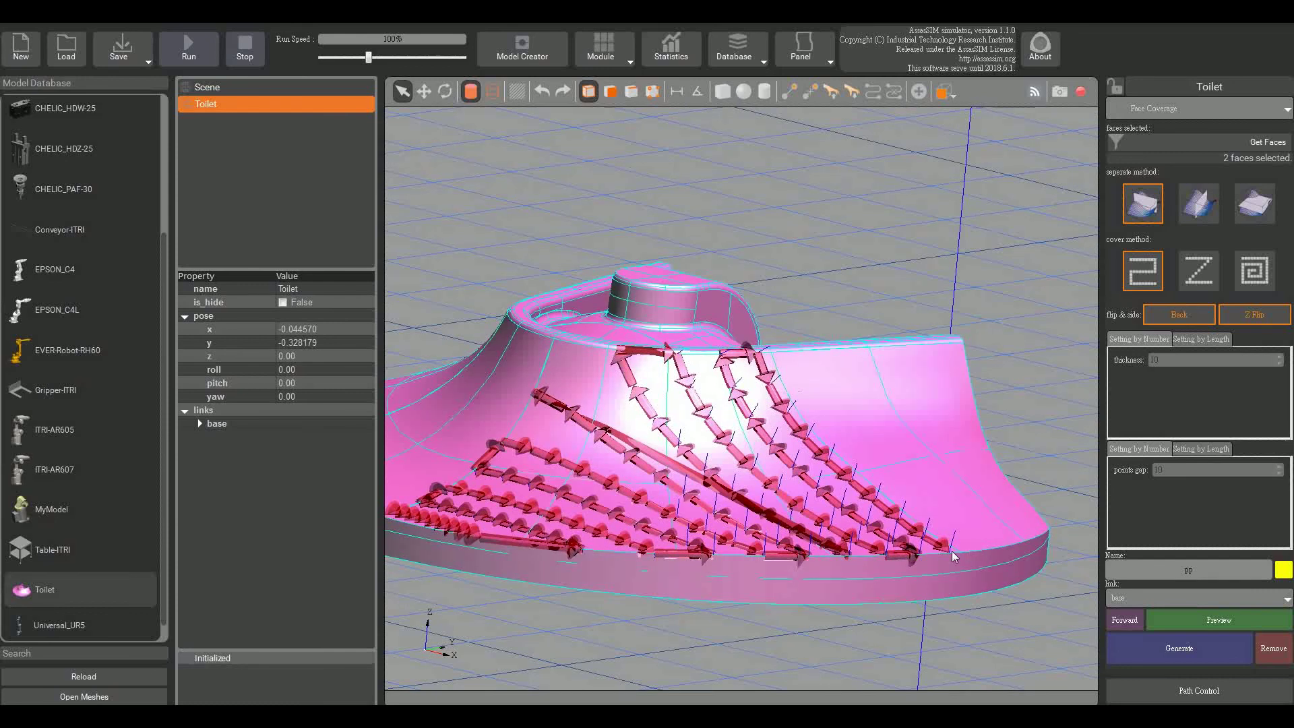
click(1233, 619)
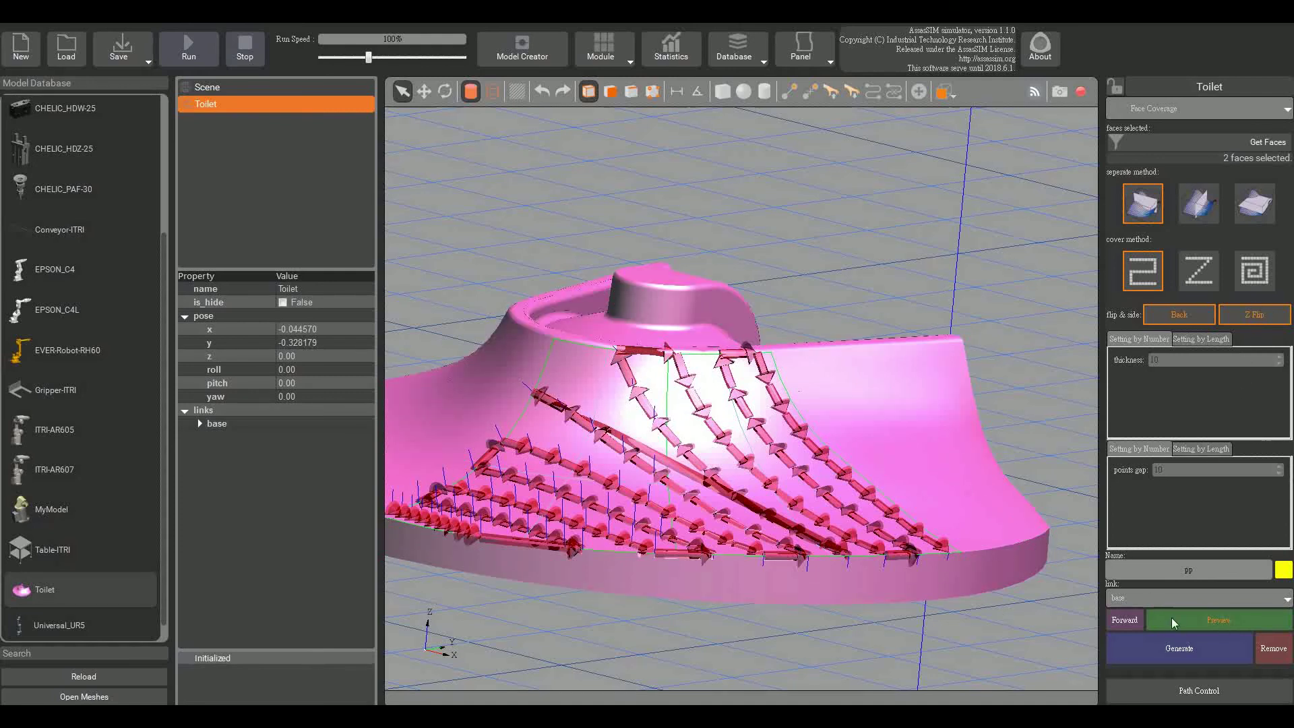
Generate the coverage path pp on the two toilet faces and inspect its point axes.
click(1193, 653)
middle_drag(1015, 659, 817, 592)
scroll(839, 637, up, 5)
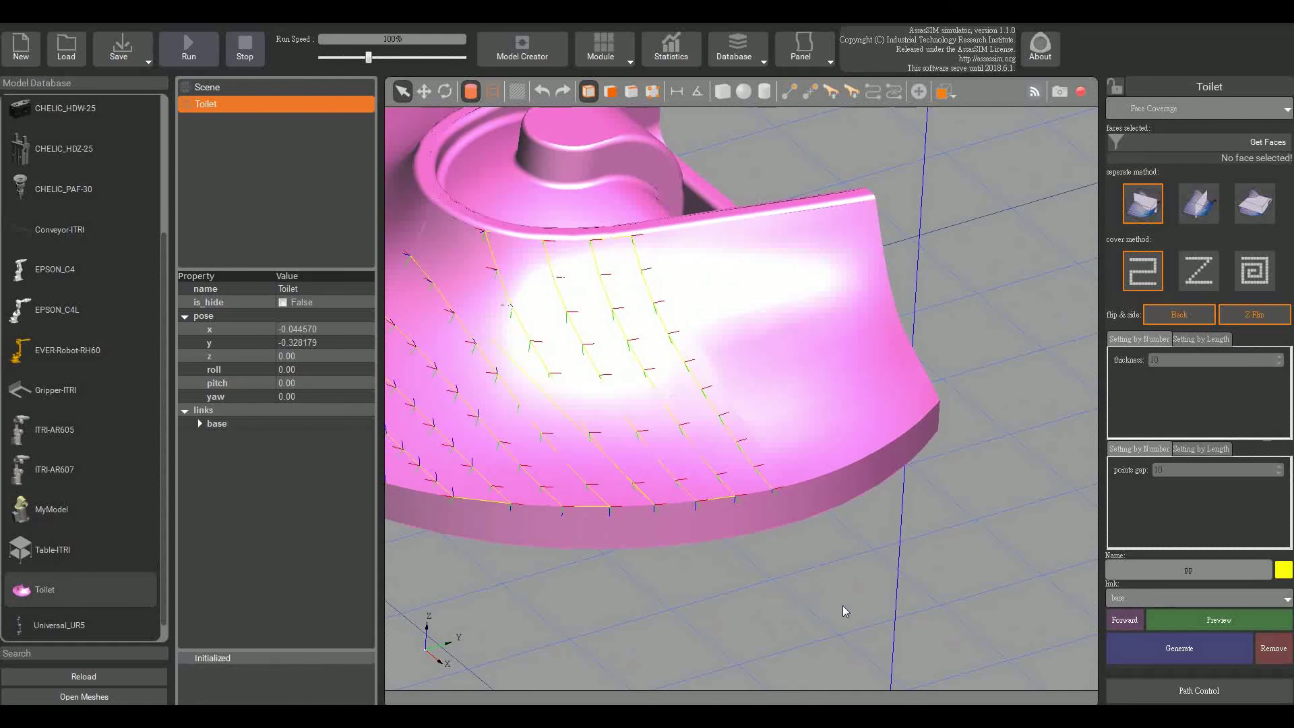
scroll(863, 609, down, 5)
drag(863, 609, 855, 629)
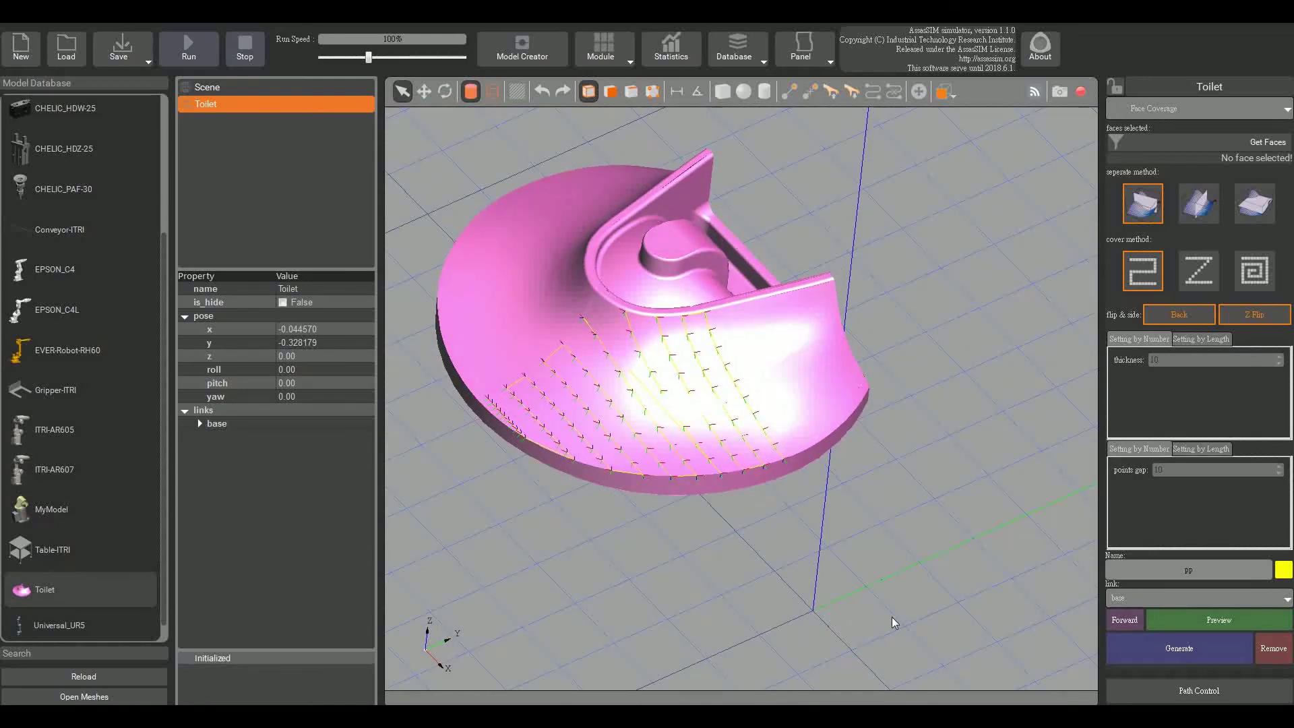
middle_drag(883, 613, 939, 600)
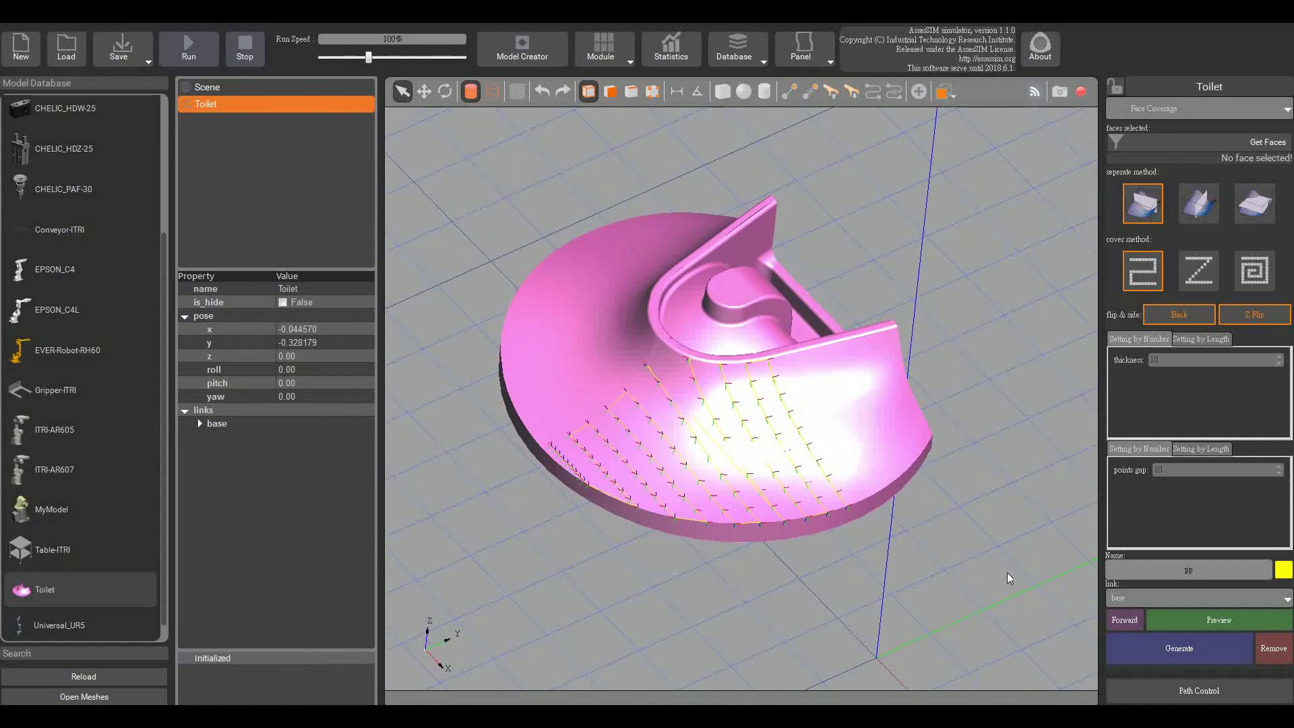
Remove the generated coverage path from the toilet.
click(1281, 649)
middle_drag(841, 607, 834, 614)
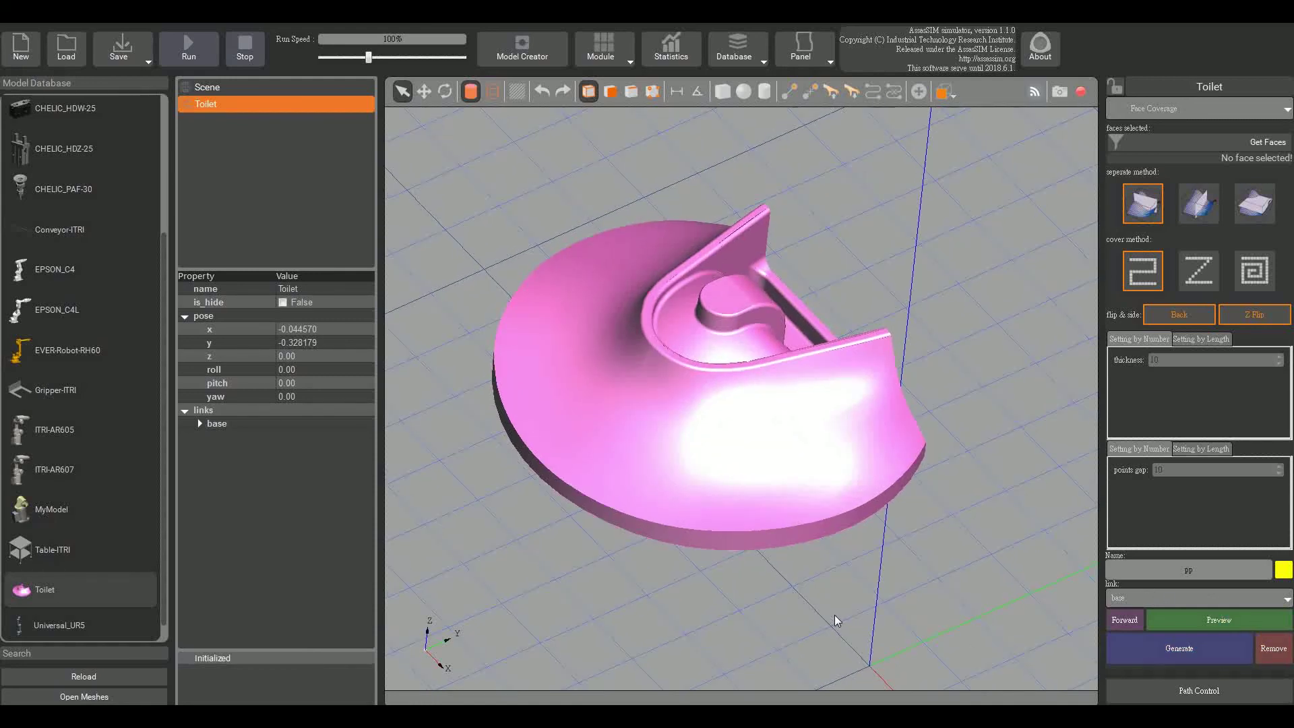